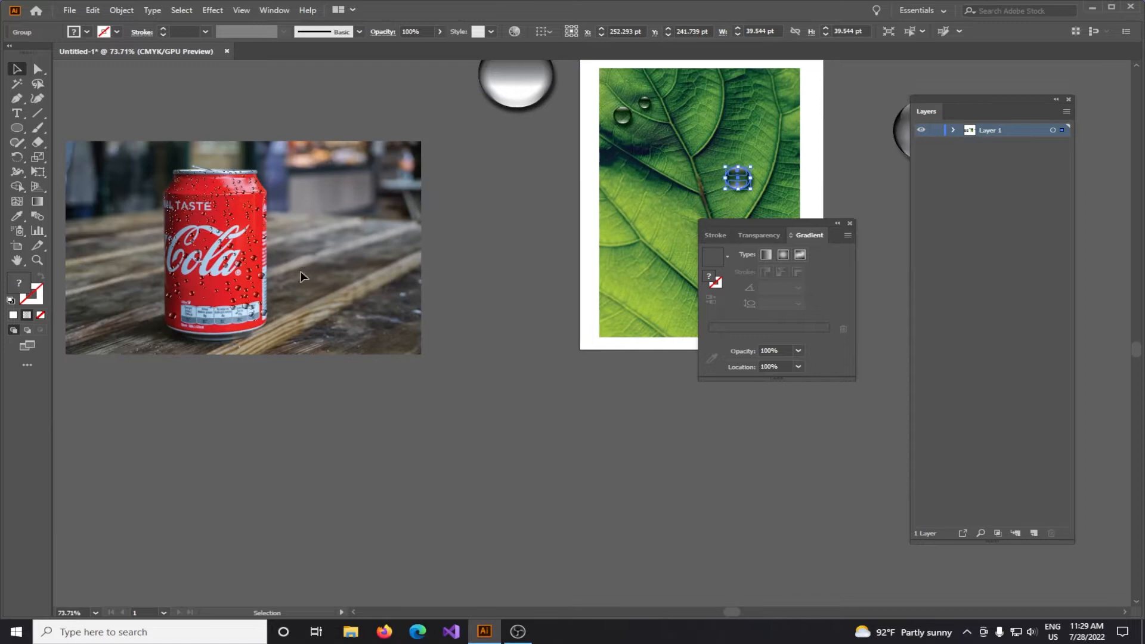
# Step: Move all the water droplets off the cola can onto the empty canvas below the photo and examine the bare can
pyautogui.moveTo(298, 280); pyautogui.dragTo(423, 271)
pyautogui.moveTo(229, 96); pyautogui.dragTo(423, 327)
pyautogui.press('a')
pyautogui.moveTo(374, 205); pyautogui.dragTo(667, 441)
pyautogui.moveTo(624, 335); pyautogui.dragTo(625, 335)
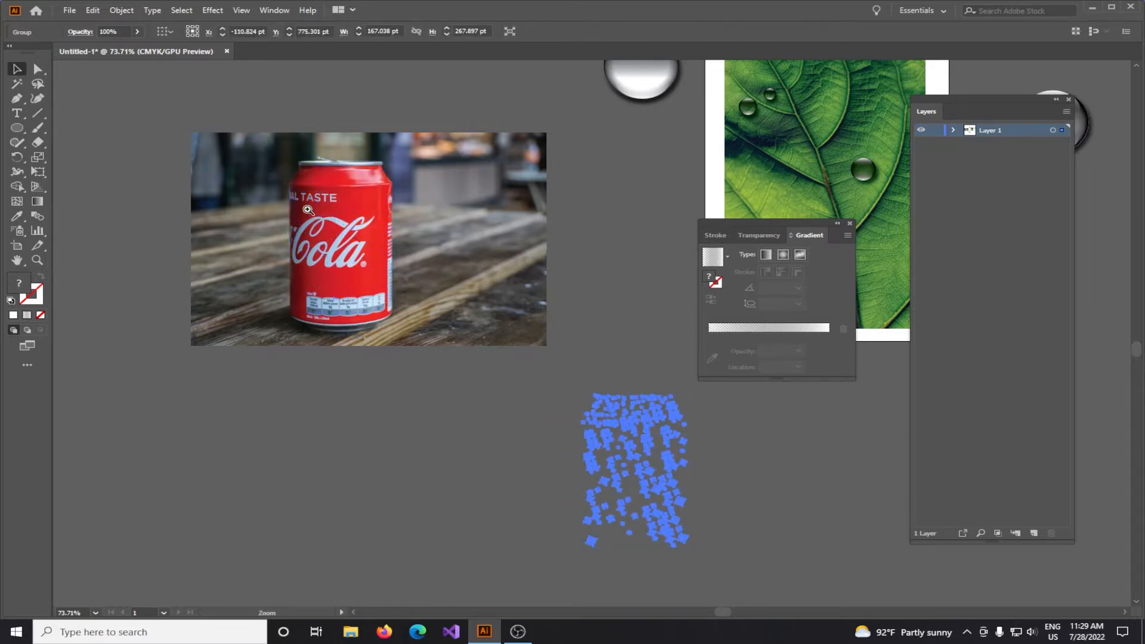
pyautogui.scroll(3, 322, 221)
pyautogui.scroll(-2, 444, 360)
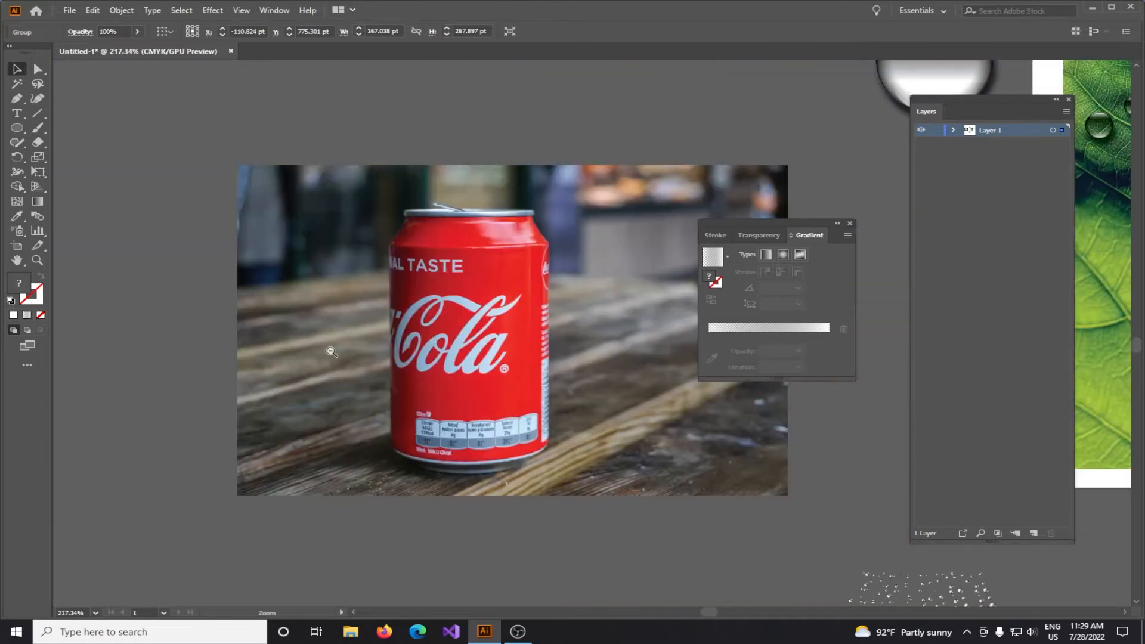
pyautogui.scroll(-2, 446, 369)
# Step: Return the group of water droplets to its original place on the cola can and clear the selection
pyautogui.moveTo(642, 446); pyautogui.dragTo(317, 208)
pyautogui.hotkey('ctrl', 'z')
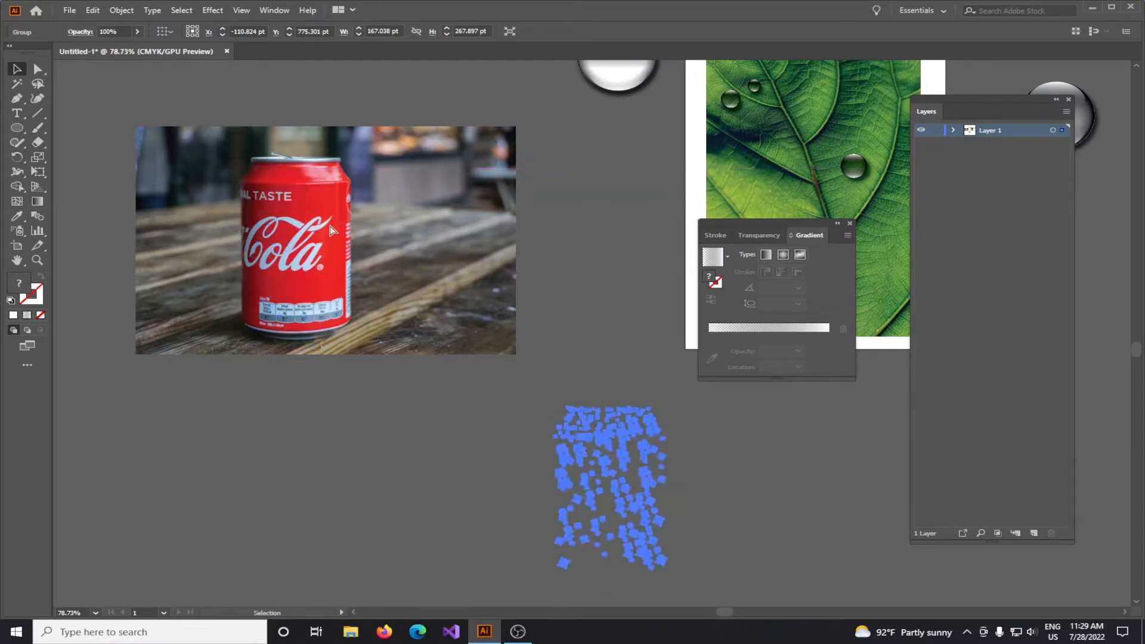
pyautogui.hotkey('ctrl', 'shift', 'z')
pyautogui.click(589, 248)
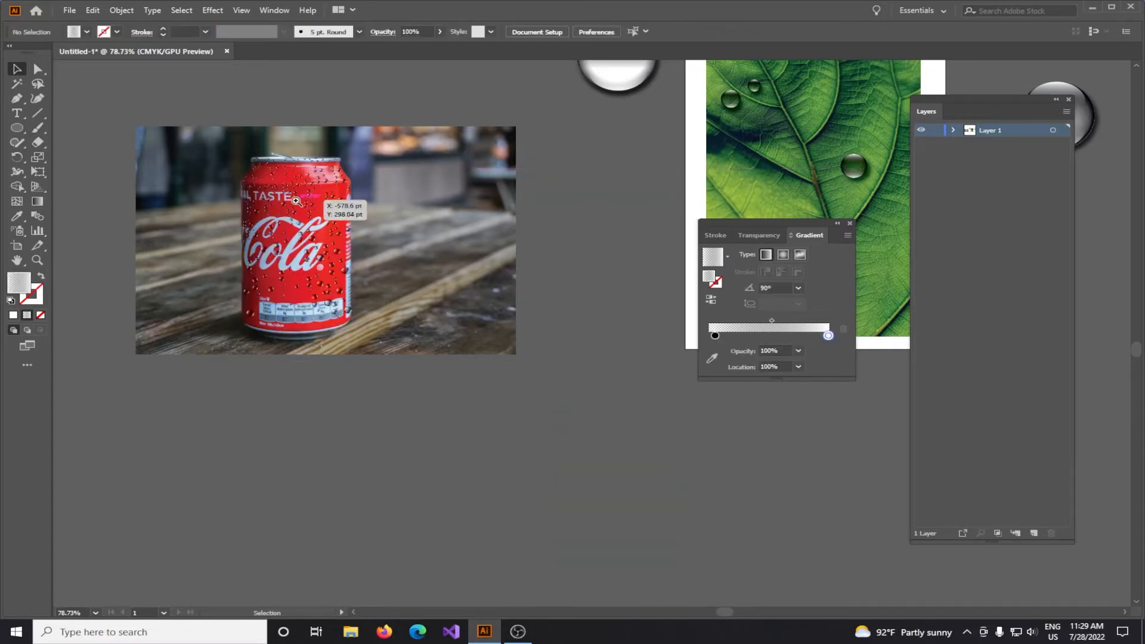
# Step: Hide the workspace panels and examine the water droplets on the leaf up close
pyautogui.scroll(5, 298, 205)
pyautogui.press('Tab')
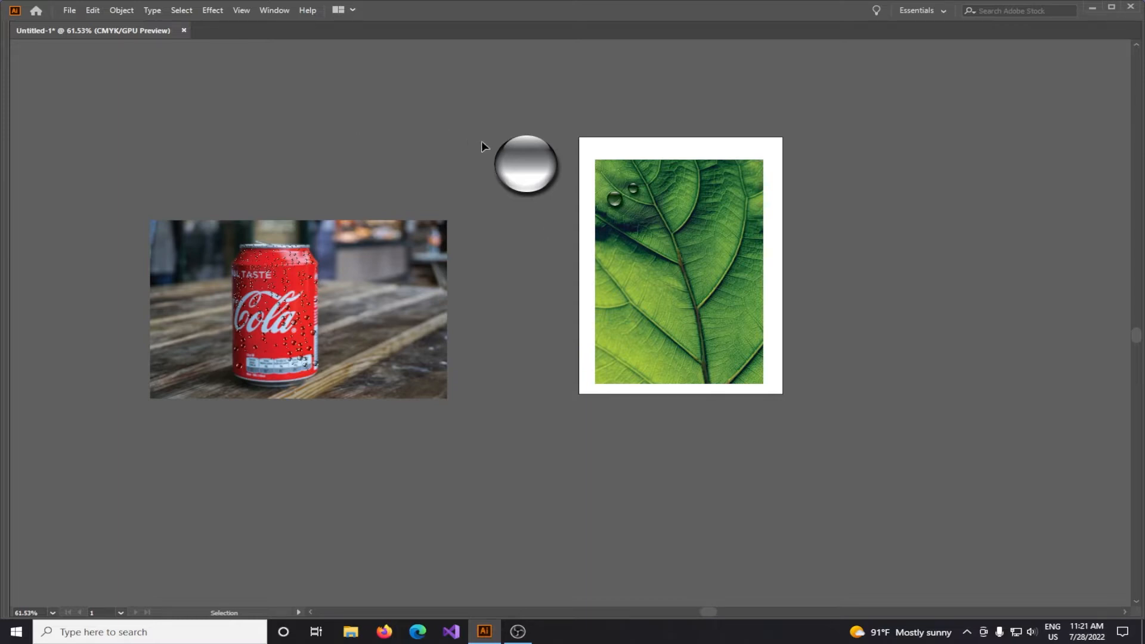
pyautogui.press('z')
pyautogui.moveTo(612, 193); pyautogui.dragTo(1070, 352)
pyautogui.press('v')
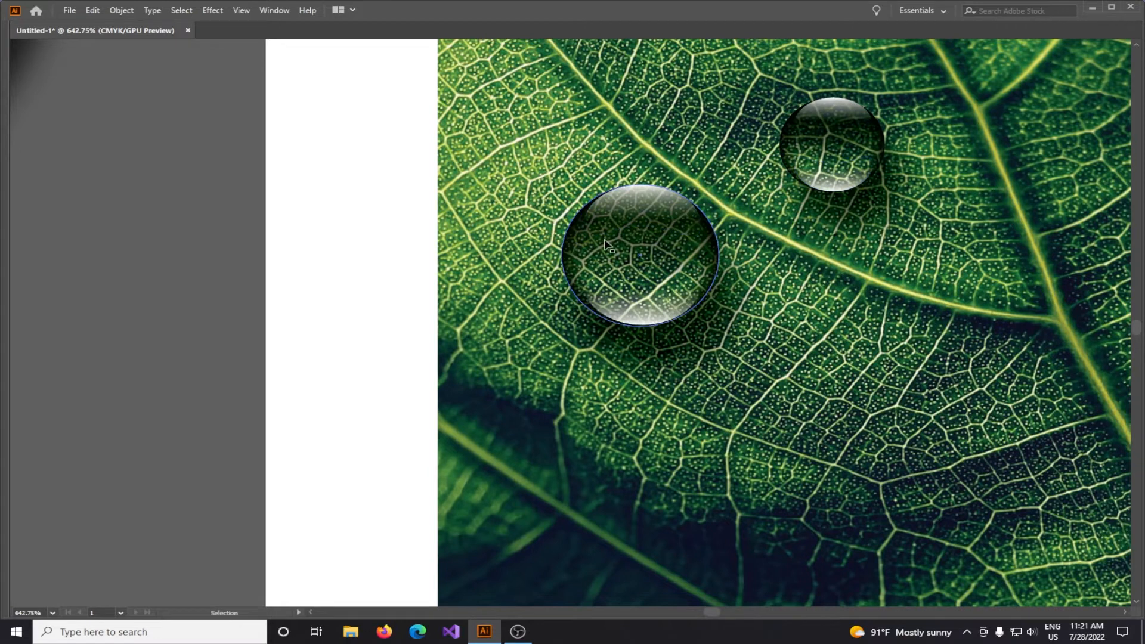
pyautogui.press('z')
pyautogui.moveTo(819, 267); pyautogui.dragTo(731, 260)
pyautogui.press('v')
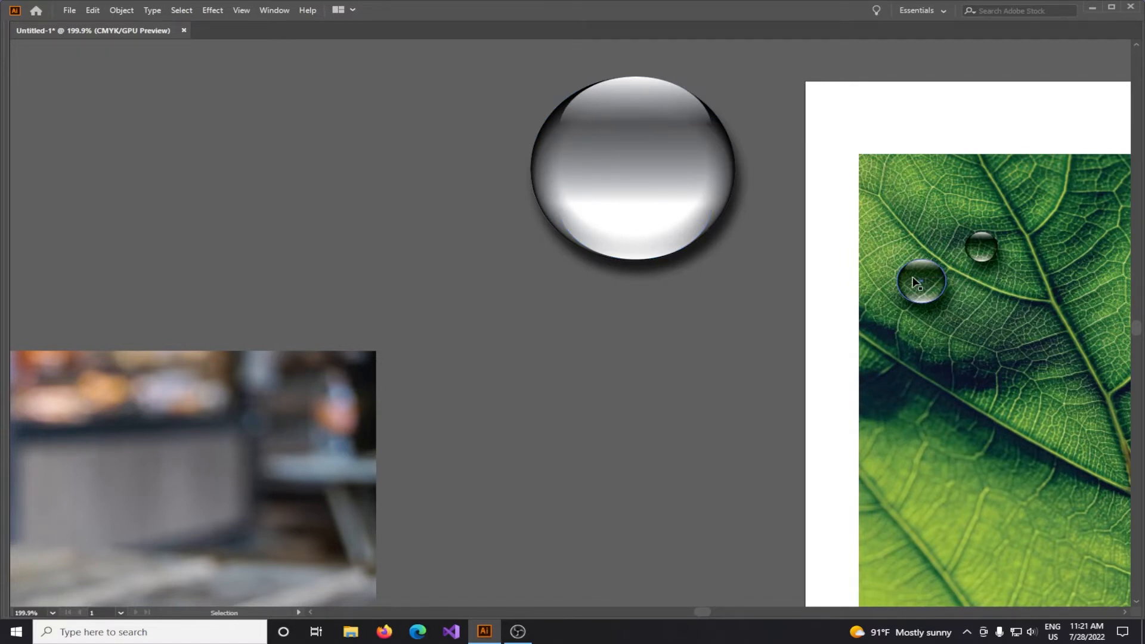
# Step: Examine the large sample drop and the droplets on the cola can up close, comparing them with those on the leaf
pyautogui.moveTo(562, 388); pyautogui.dragTo(617, 287)
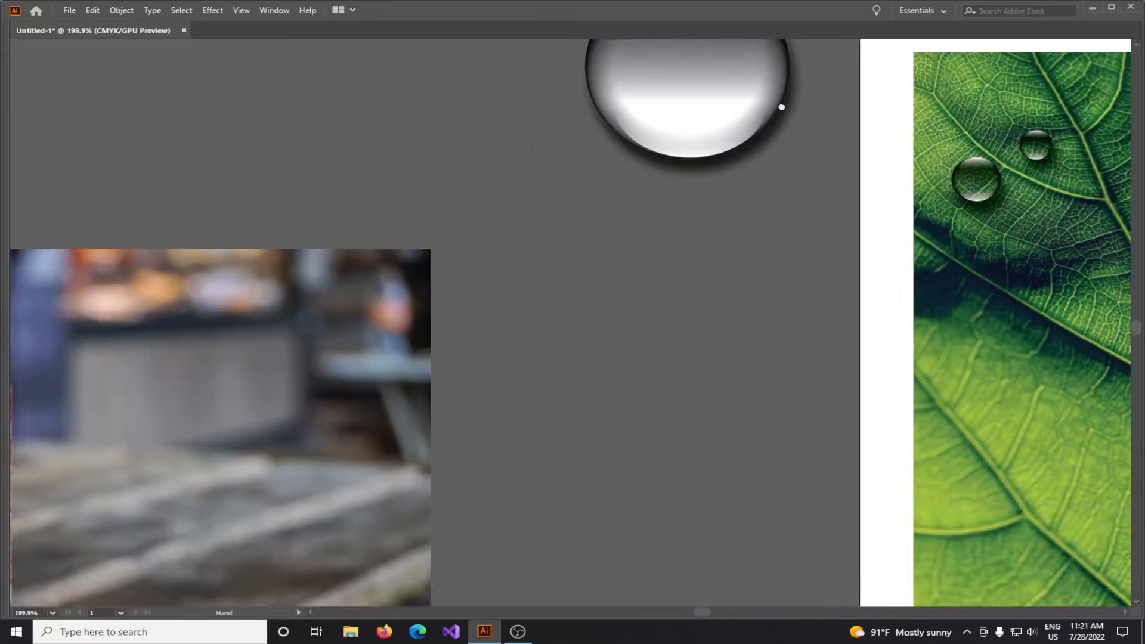
pyautogui.moveTo(781, 107); pyautogui.dragTo(786, 104)
pyautogui.moveTo(791, 214); pyautogui.dragTo(626, 310)
pyautogui.moveTo(721, 386); pyautogui.dragTo(553, 408)
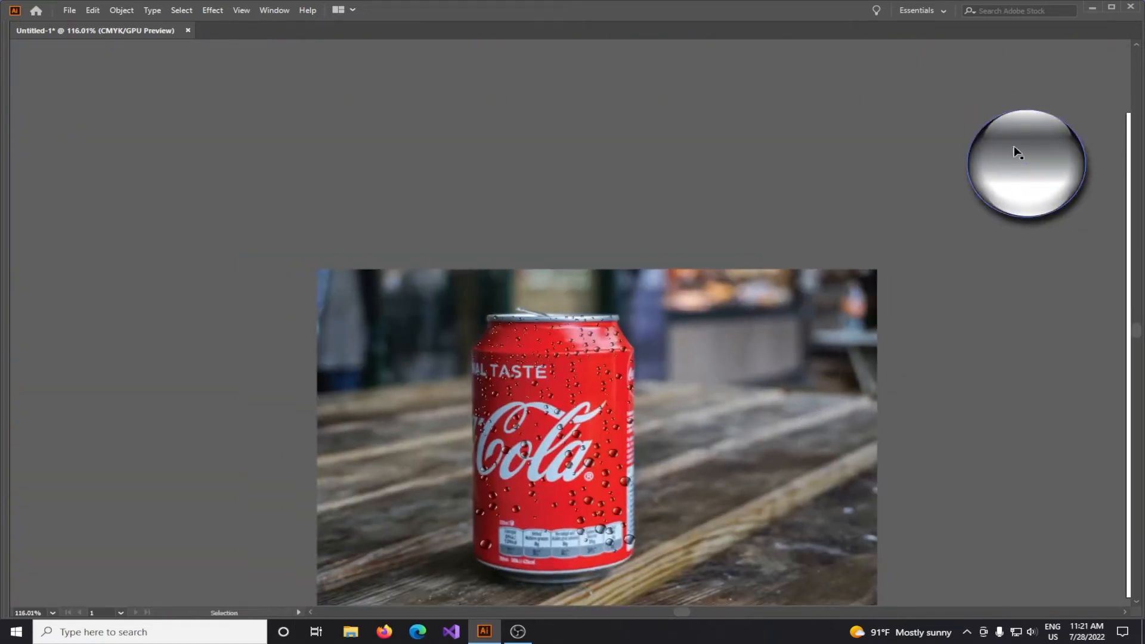
pyautogui.moveTo(1009, 191); pyautogui.dragTo(800, 138)
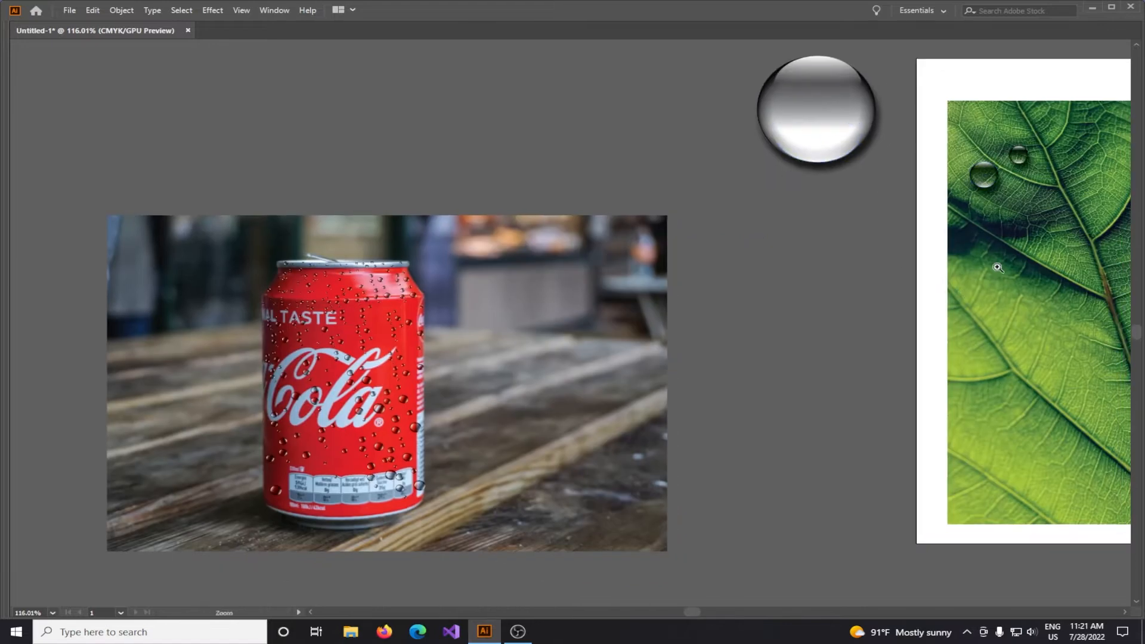
pyautogui.moveTo(998, 267); pyautogui.dragTo(915, 279)
pyautogui.moveTo(624, 303); pyautogui.dragTo(536, 235)
pyautogui.moveTo(403, 207); pyautogui.dragTo(488, 329)
pyautogui.moveTo(634, 297); pyautogui.dragTo(918, 449)
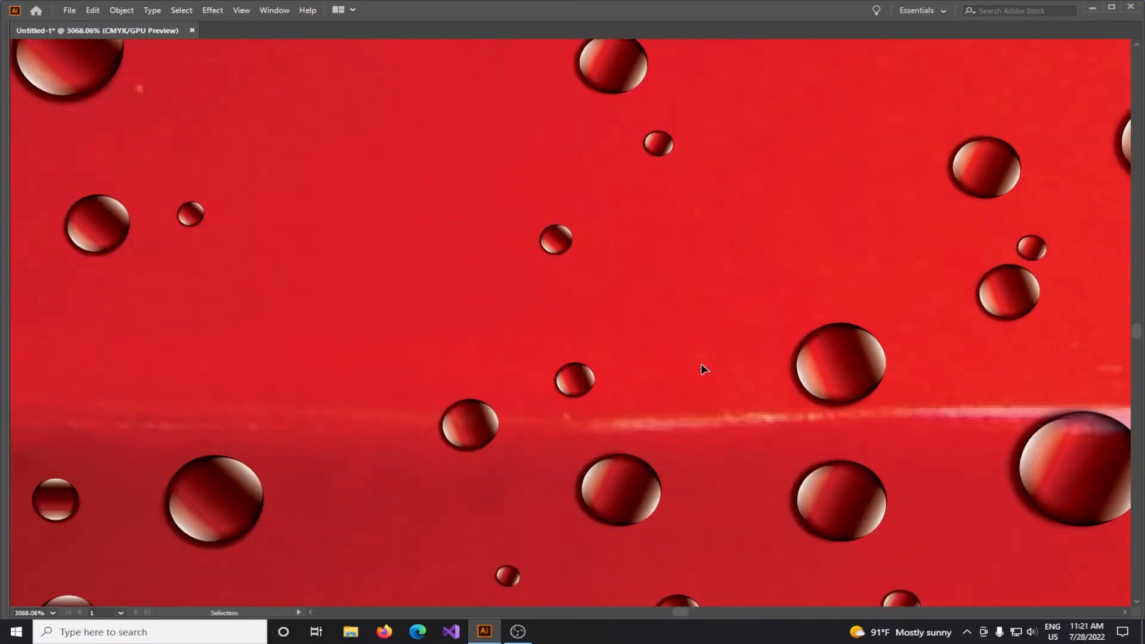
pyautogui.moveTo(869, 309); pyautogui.dragTo(596, 289)
pyautogui.press('space')
pyautogui.moveTo(769, 297); pyautogui.dragTo(636, 296)
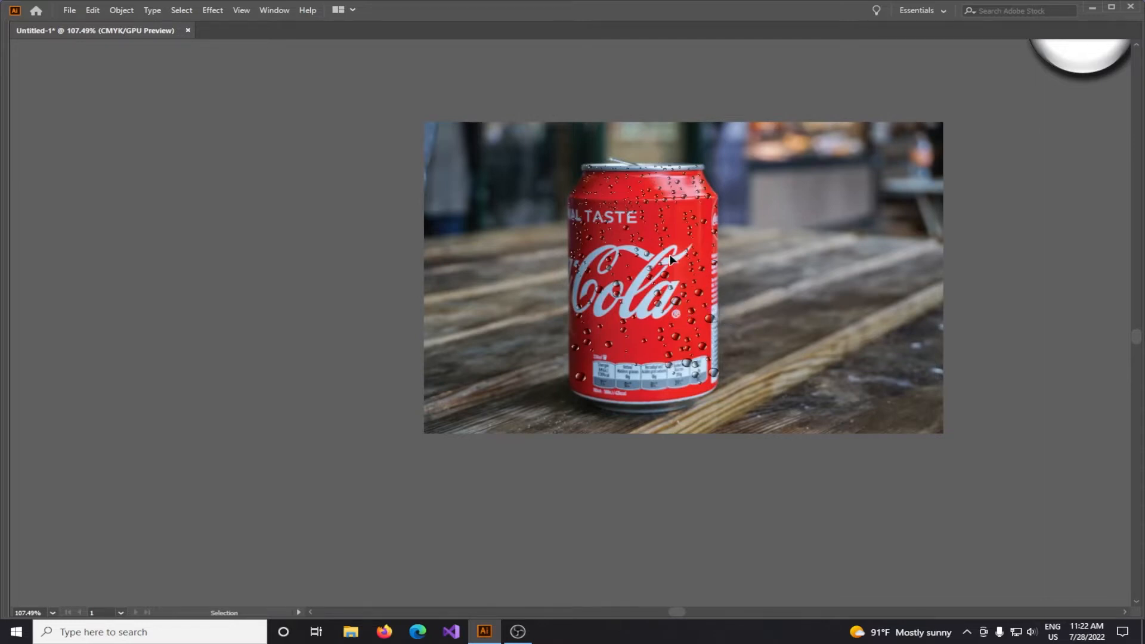
pyautogui.moveTo(707, 231); pyautogui.dragTo(360, 257)
pyautogui.moveTo(727, 180); pyautogui.dragTo(687, 288)
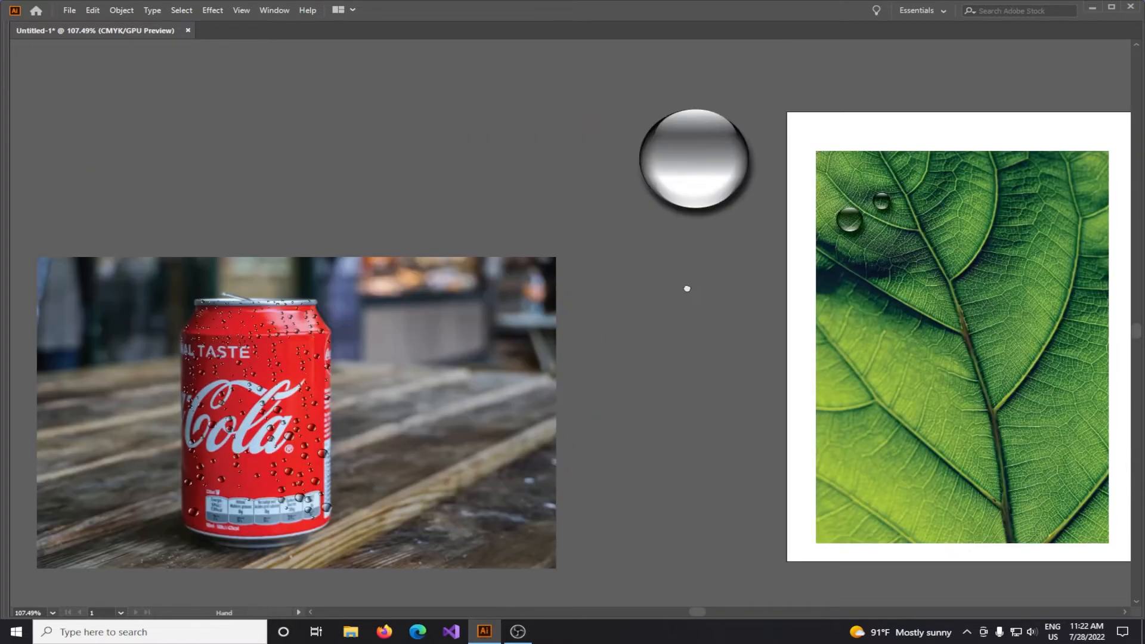
pyautogui.moveTo(629, 351); pyautogui.dragTo(657, 284)
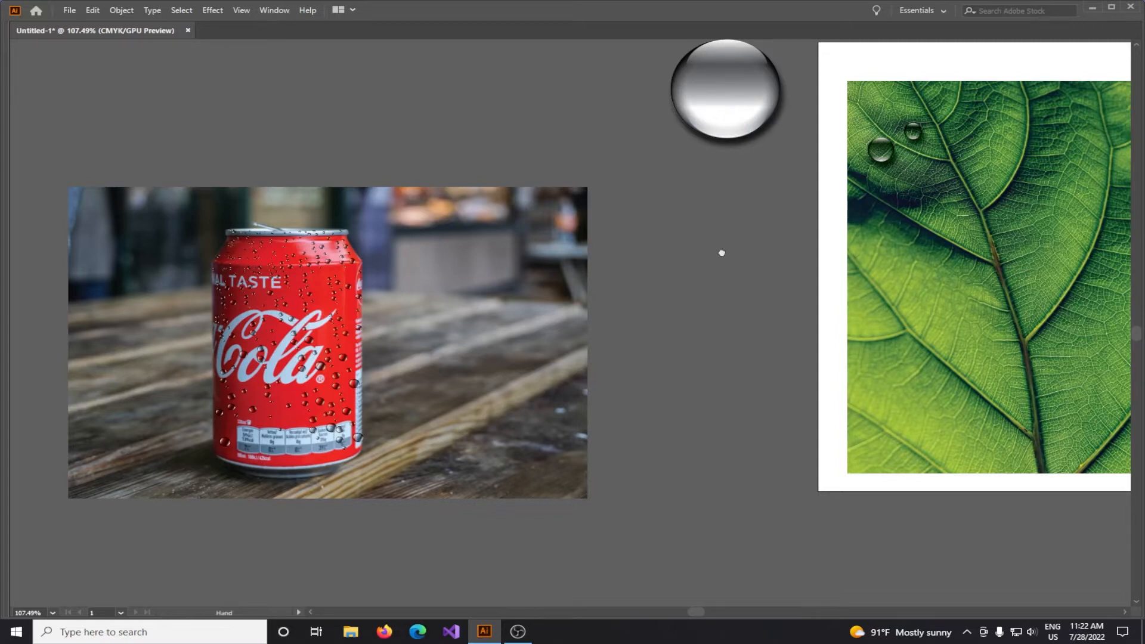
pyautogui.moveTo(720, 250); pyautogui.dragTo(562, 238)
pyautogui.moveTo(739, 171); pyautogui.dragTo(667, 191)
pyautogui.moveTo(744, 306); pyautogui.dragTo(626, 263)
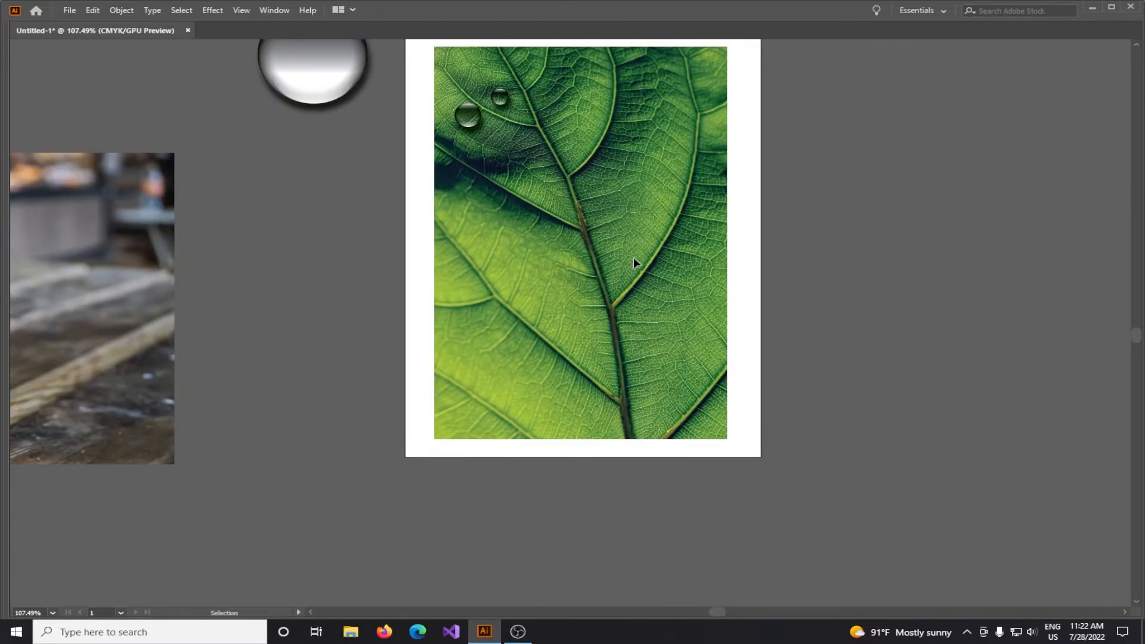
# Step: Restore the hidden workspace panels, with Layer 1 collapsed and the gradient settings closed
pyautogui.press('Tab')
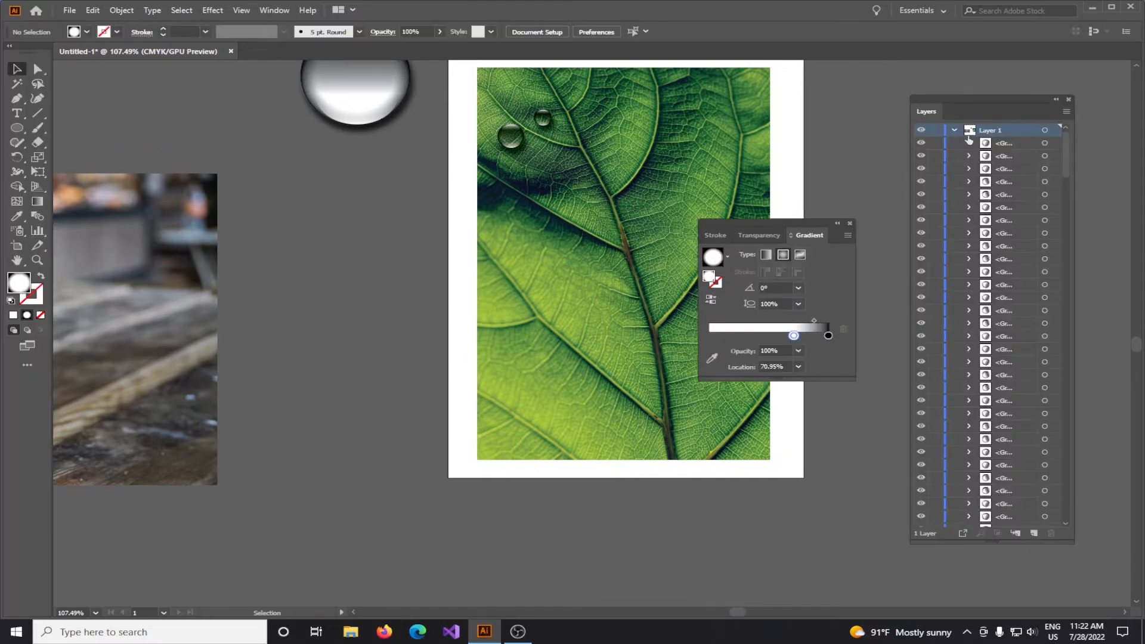
pyautogui.click(954, 130)
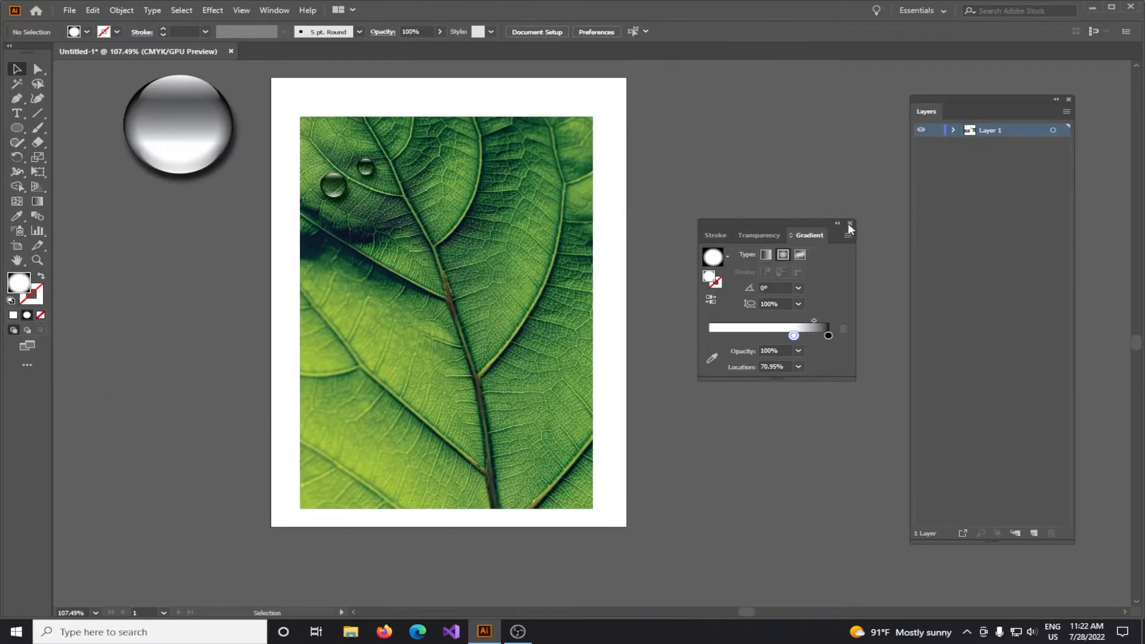
pyautogui.click(849, 224)
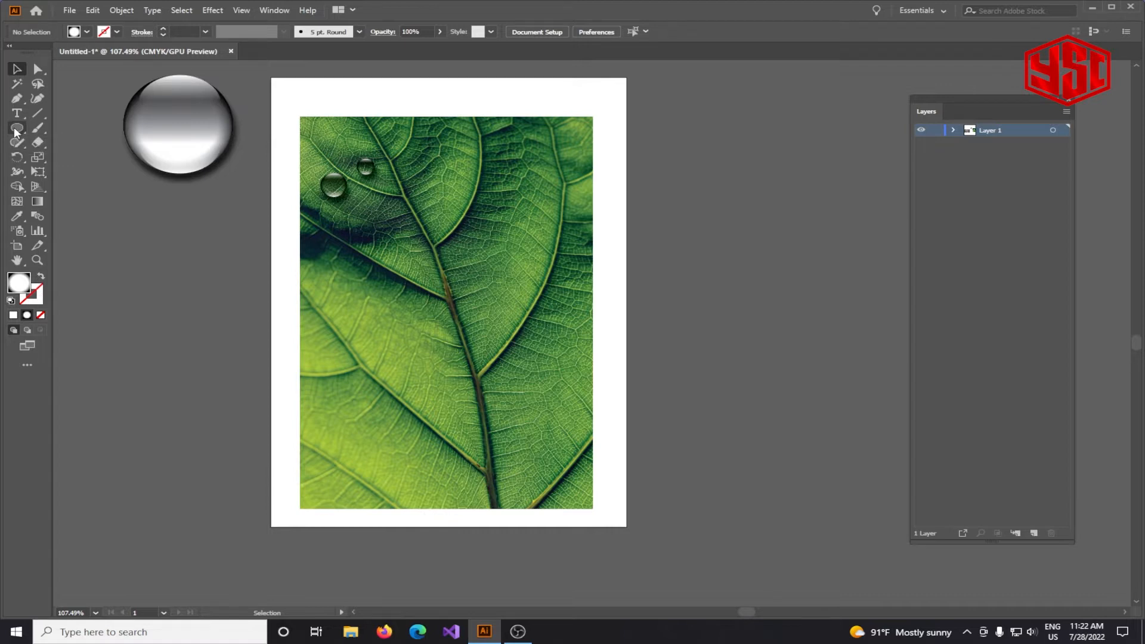
# Step: Draw a circle about 112 pt in diameter on the empty canvas beside the leaf artboard
pyautogui.moveTo(444, 329); pyautogui.dragTo(490, 326)
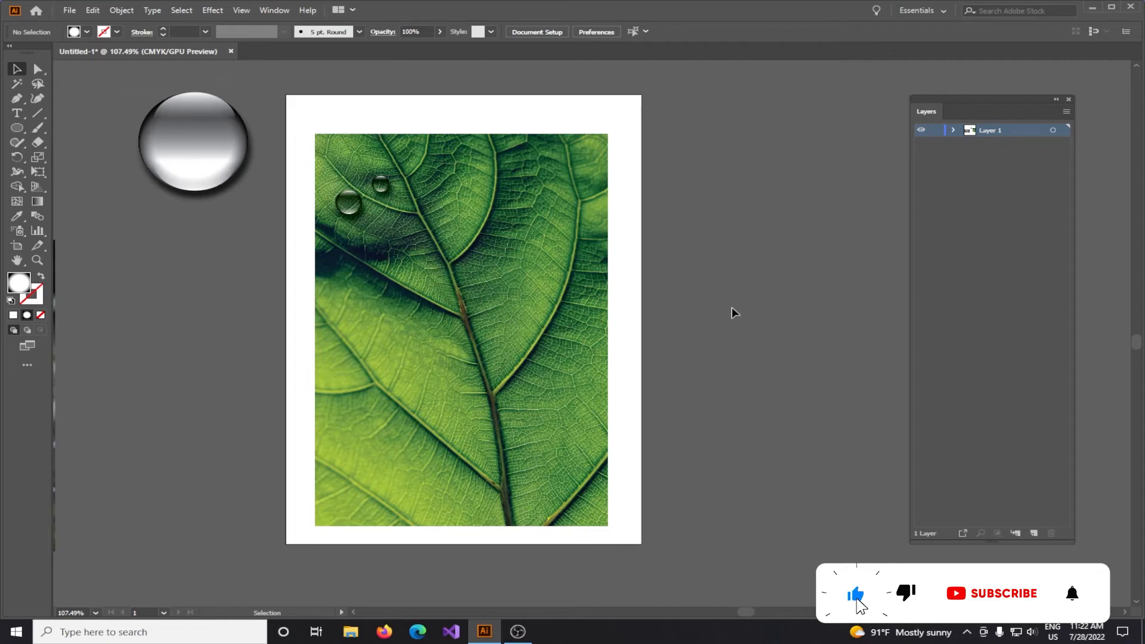
pyautogui.press('l')
pyautogui.moveTo(695, 217); pyautogui.dragTo(795, 311)
pyautogui.press('v')
pyautogui.moveTo(806, 177); pyautogui.dragTo(649, 198)
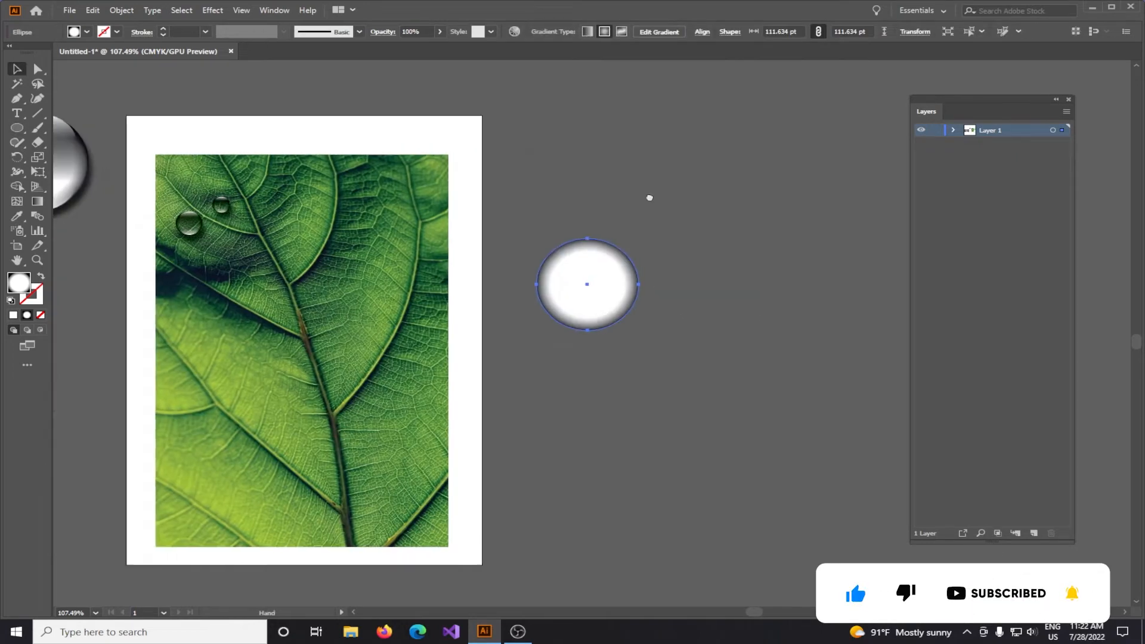
# Step: Fill the new circle with solid white and clear the selection
pyautogui.click(88, 32)
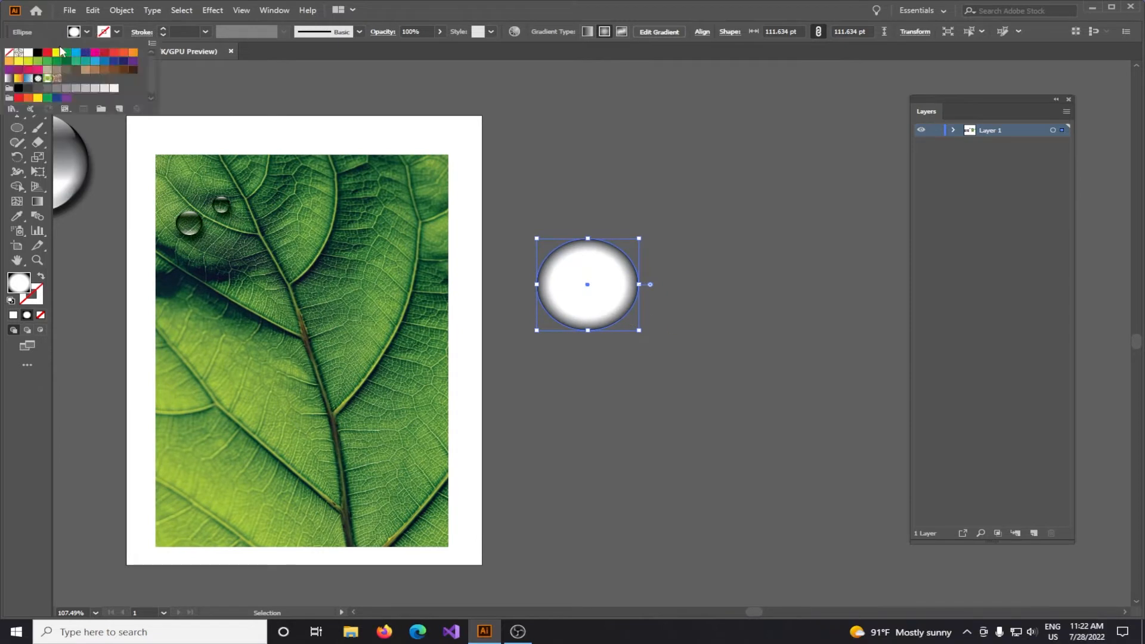
pyautogui.click(88, 33)
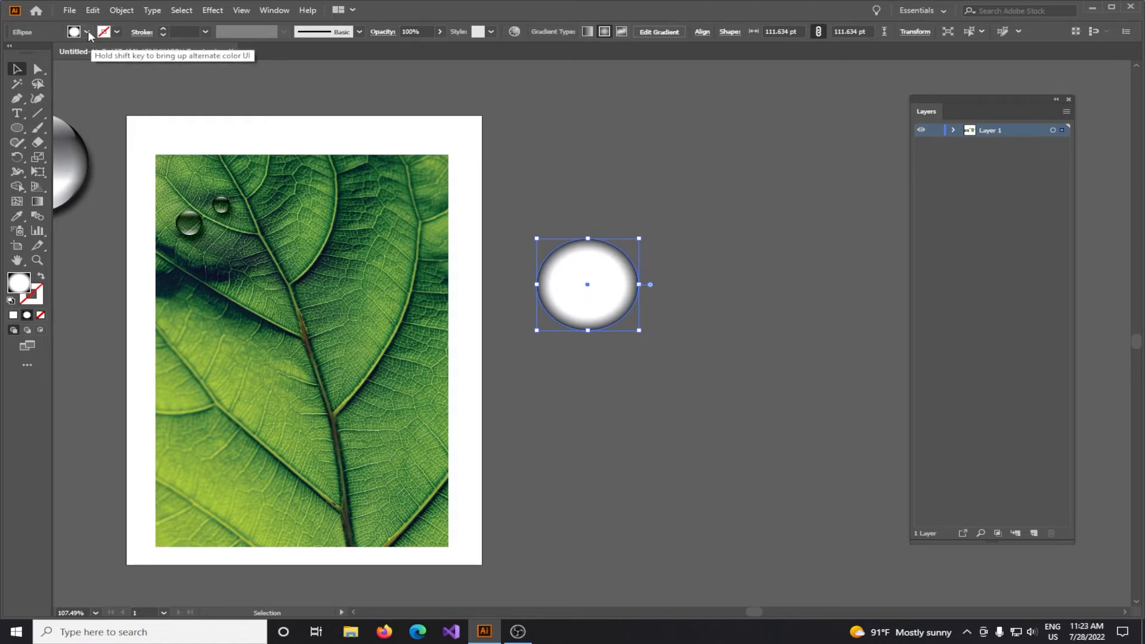
pyautogui.click(88, 33)
pyautogui.click(26, 57)
pyautogui.click(690, 230)
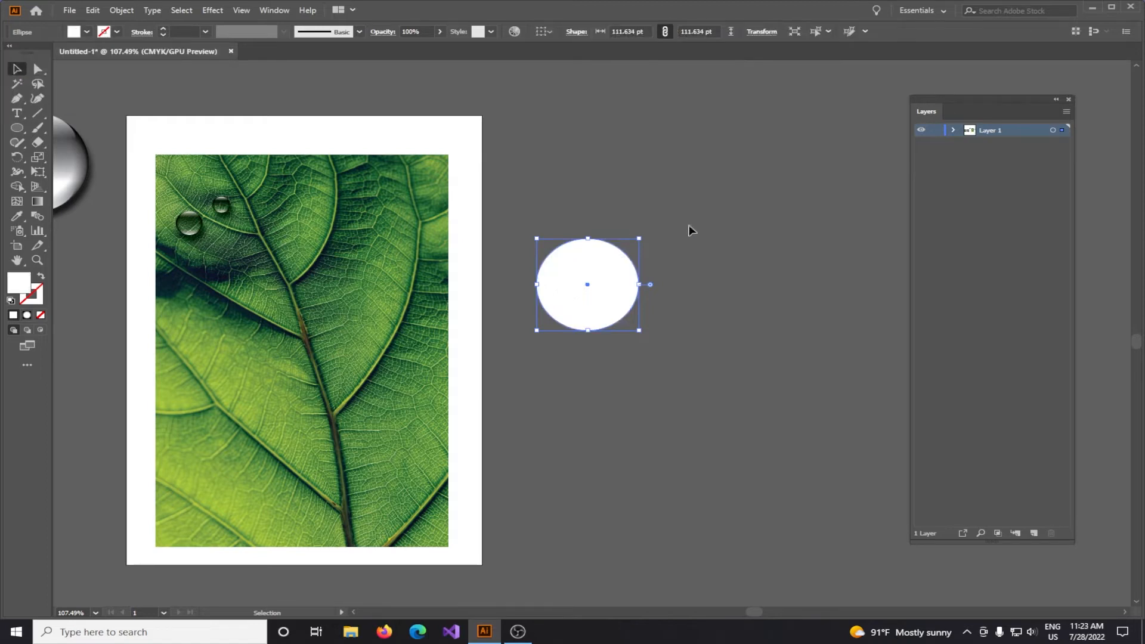
pyautogui.click(690, 230)
# Step: Duplicate the white circle and place the copy to the right of the original, slightly higher
pyautogui.hotkey('ctrl', '=')
pyautogui.moveTo(442, 353); pyautogui.dragTo(473, 254)
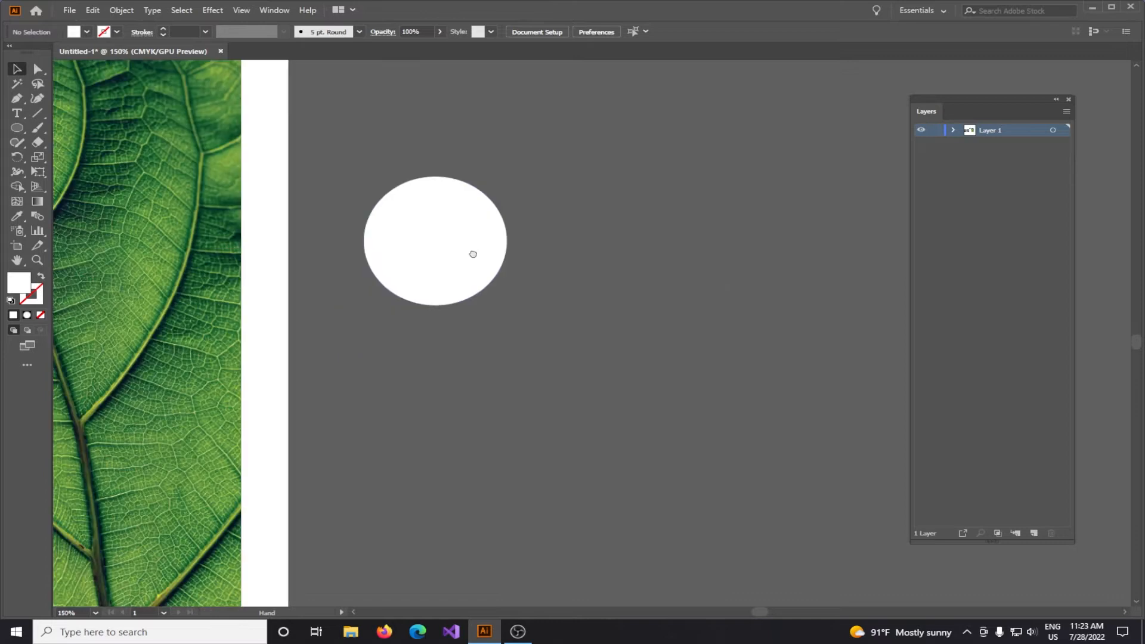
pyautogui.moveTo(471, 241); pyautogui.dragTo(443, 208)
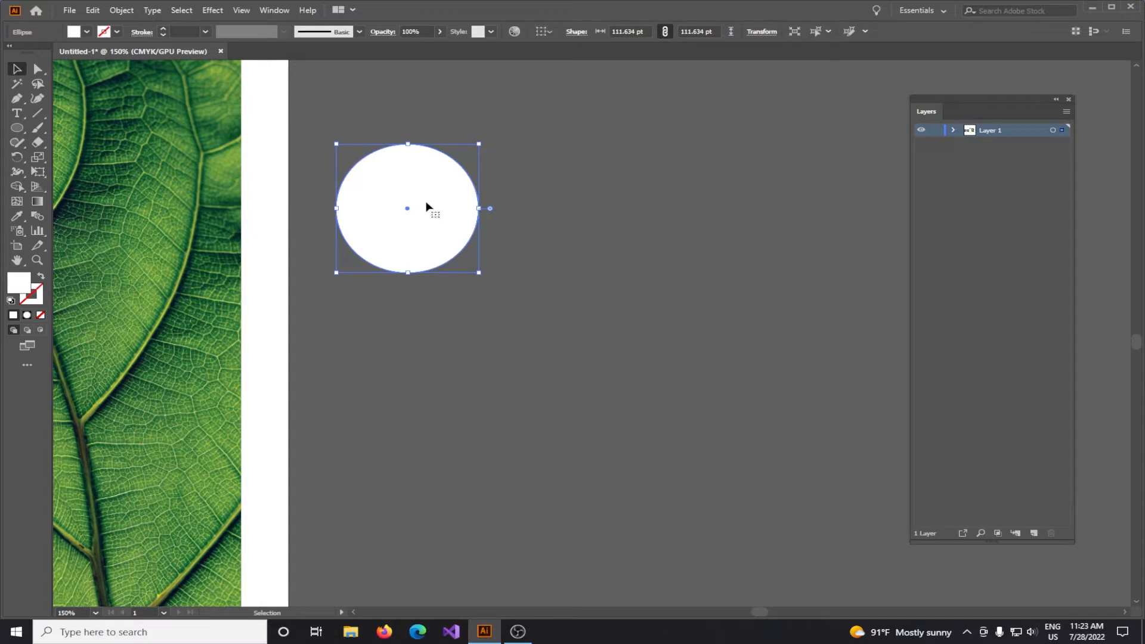
pyautogui.moveTo(422, 224); pyautogui.dragTo(411, 303)
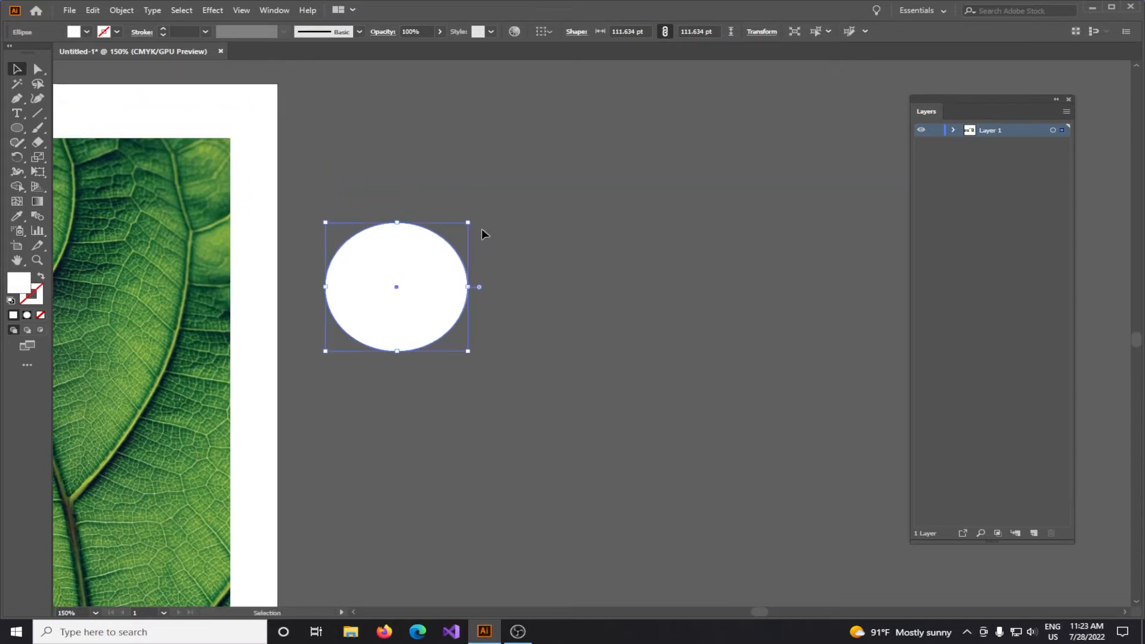
pyautogui.click(564, 217)
pyautogui.click(411, 255)
pyautogui.moveTo(410, 251); pyautogui.dragTo(562, 249)
pyautogui.moveTo(655, 263); pyautogui.dragTo(575, 261)
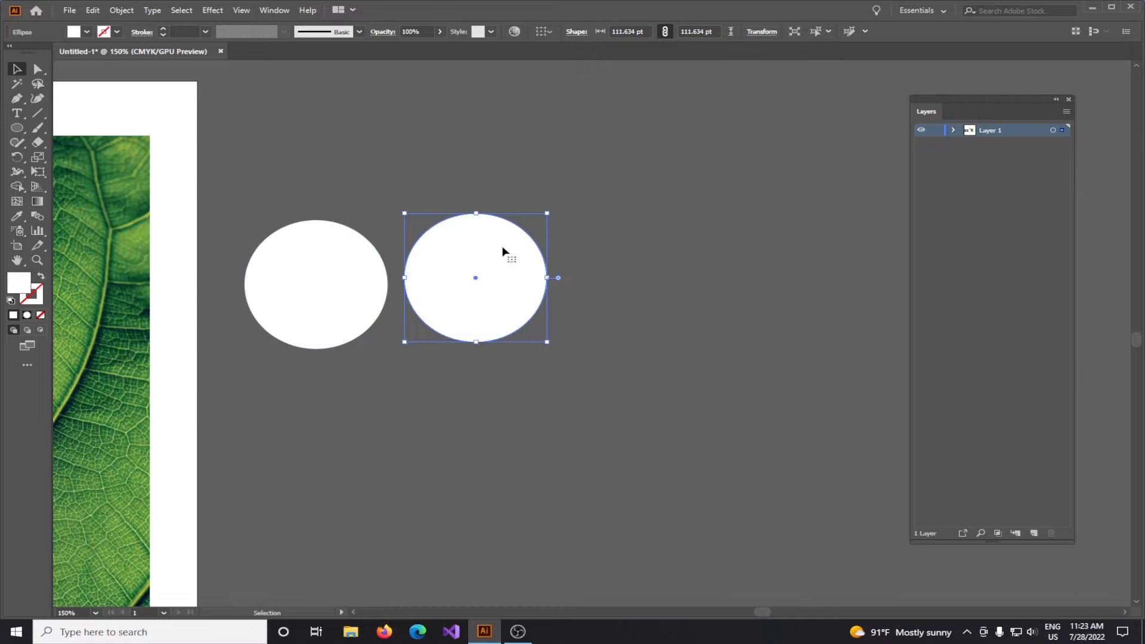
pyautogui.moveTo(495, 249); pyautogui.dragTo(502, 221)
pyautogui.moveTo(307, 286); pyautogui.dragTo(331, 234)
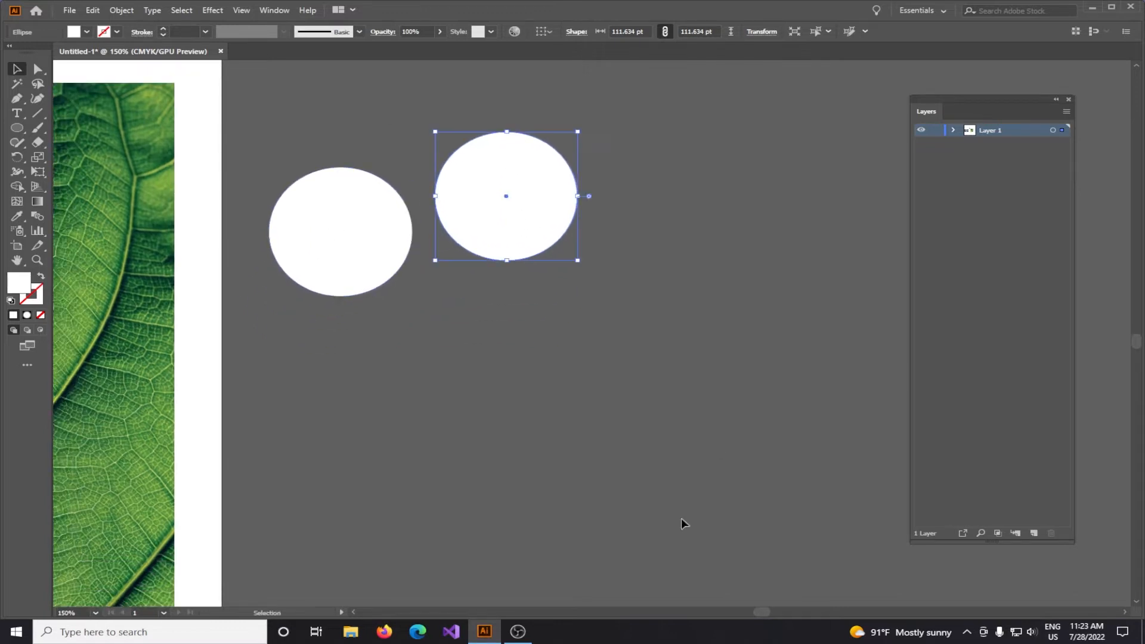
# Step: Show the gradient settings and look through the stroke and transparency settings grouped with them
pyautogui.click(265, 11)
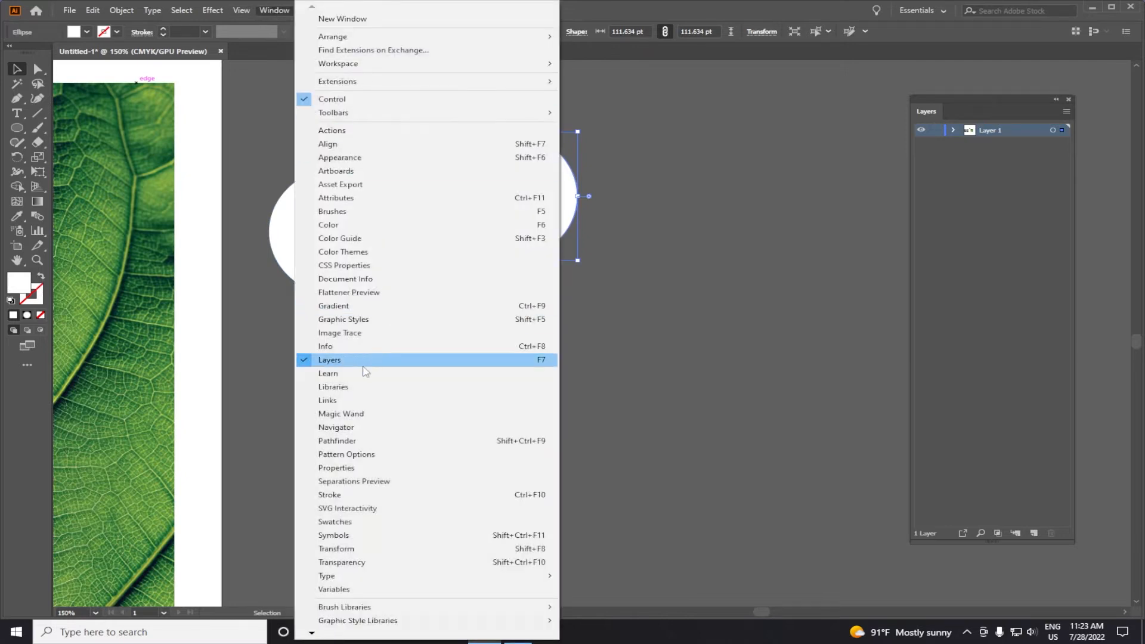
pyautogui.click(354, 305)
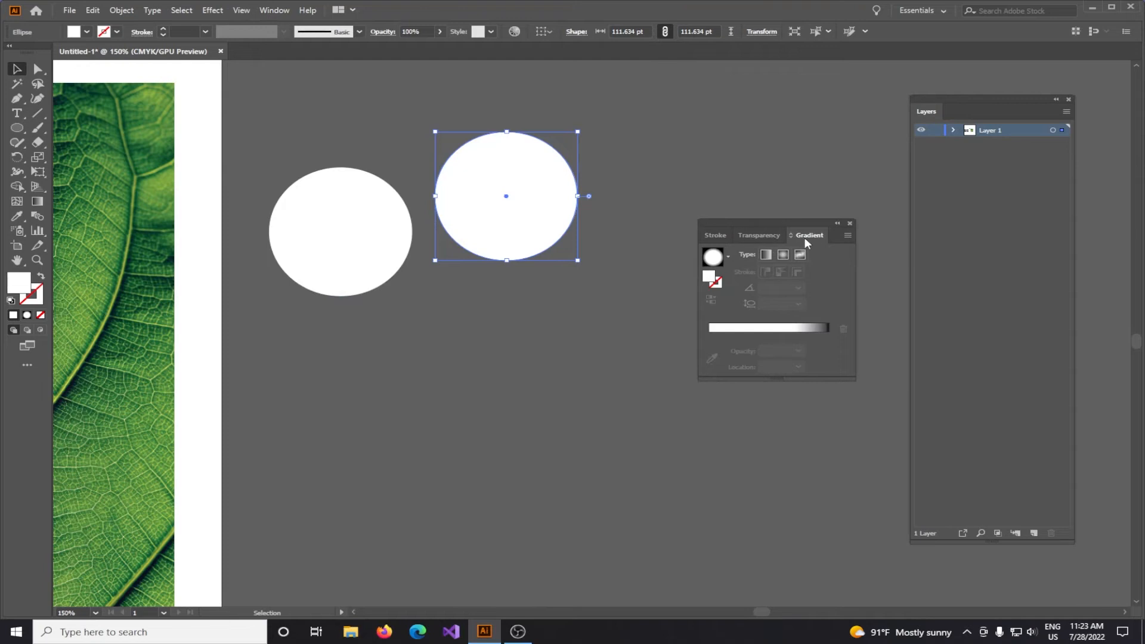
pyautogui.click(719, 235)
pyautogui.click(759, 237)
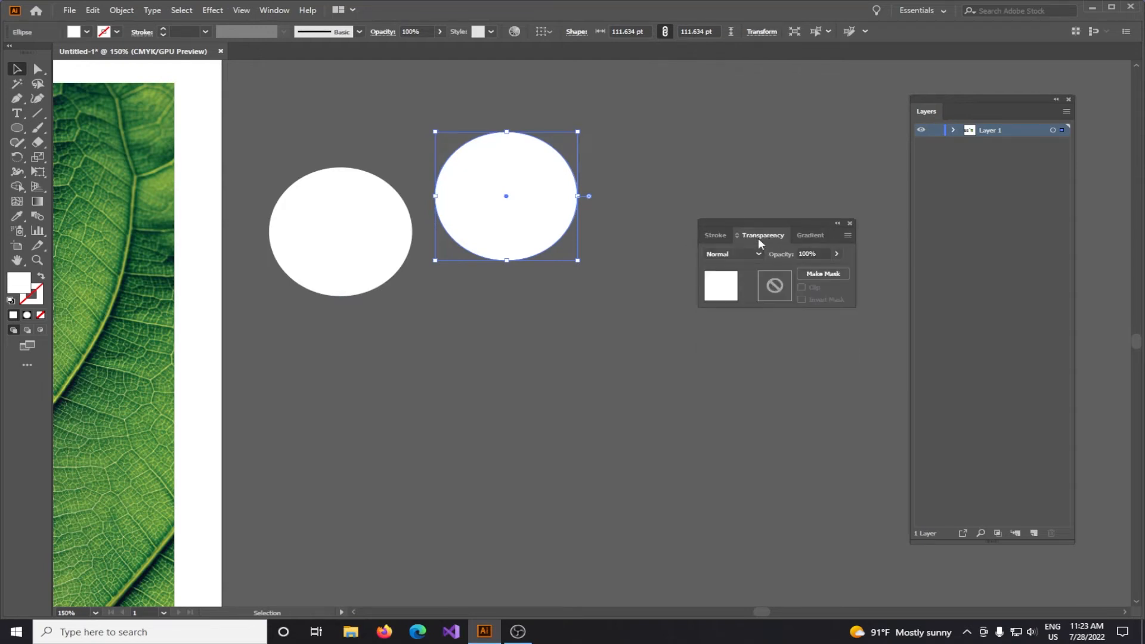
pyautogui.click(815, 235)
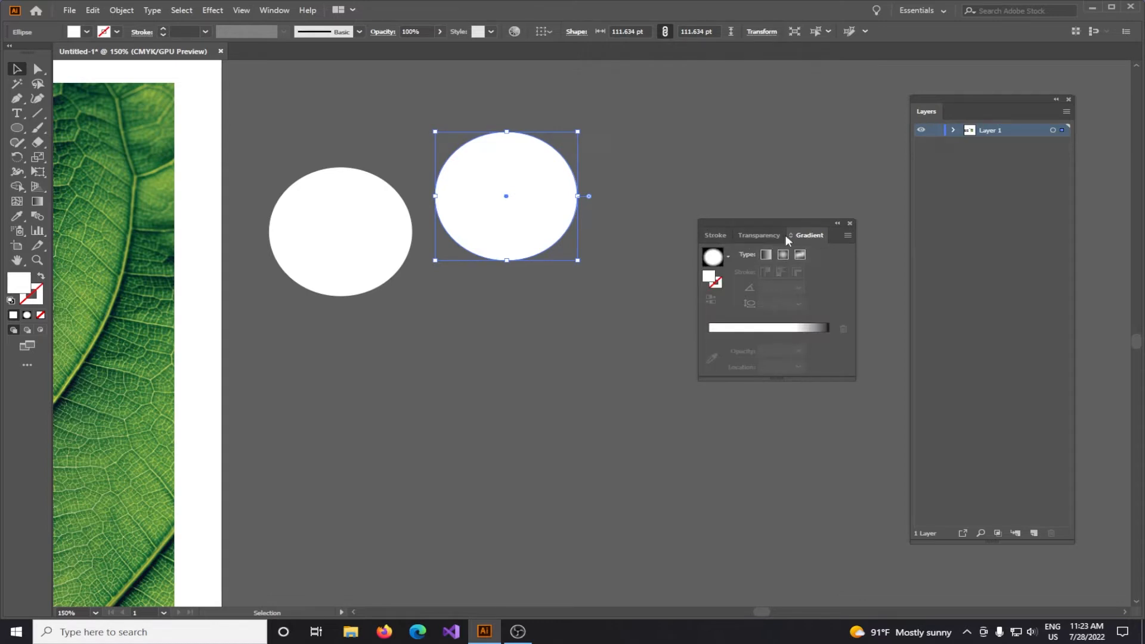
pyautogui.click(275, 10)
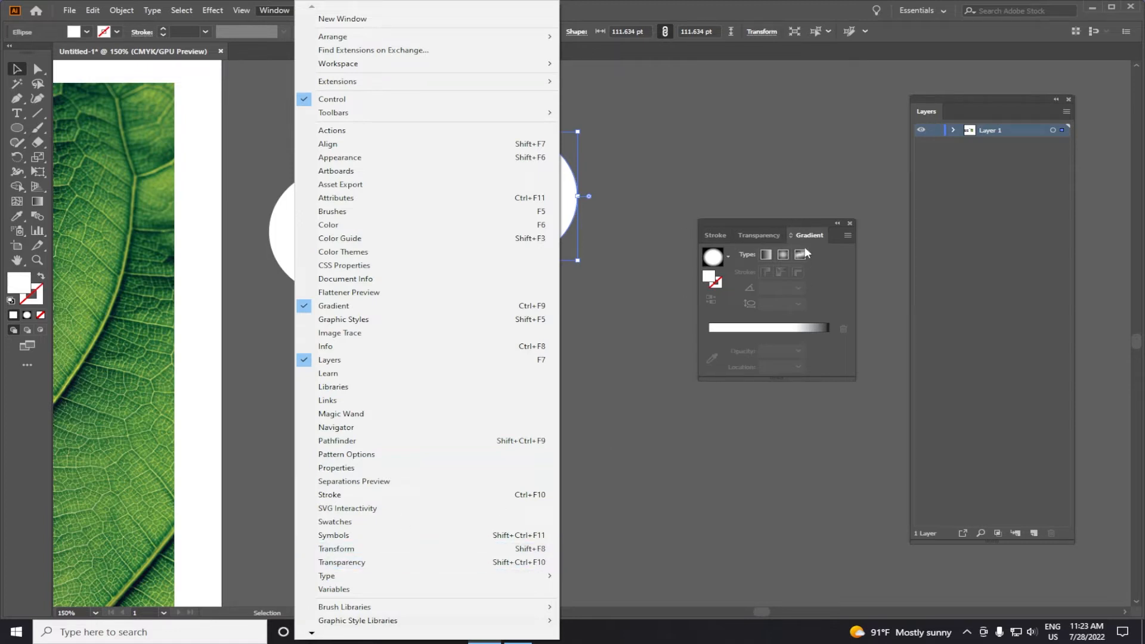
pyautogui.click(774, 224)
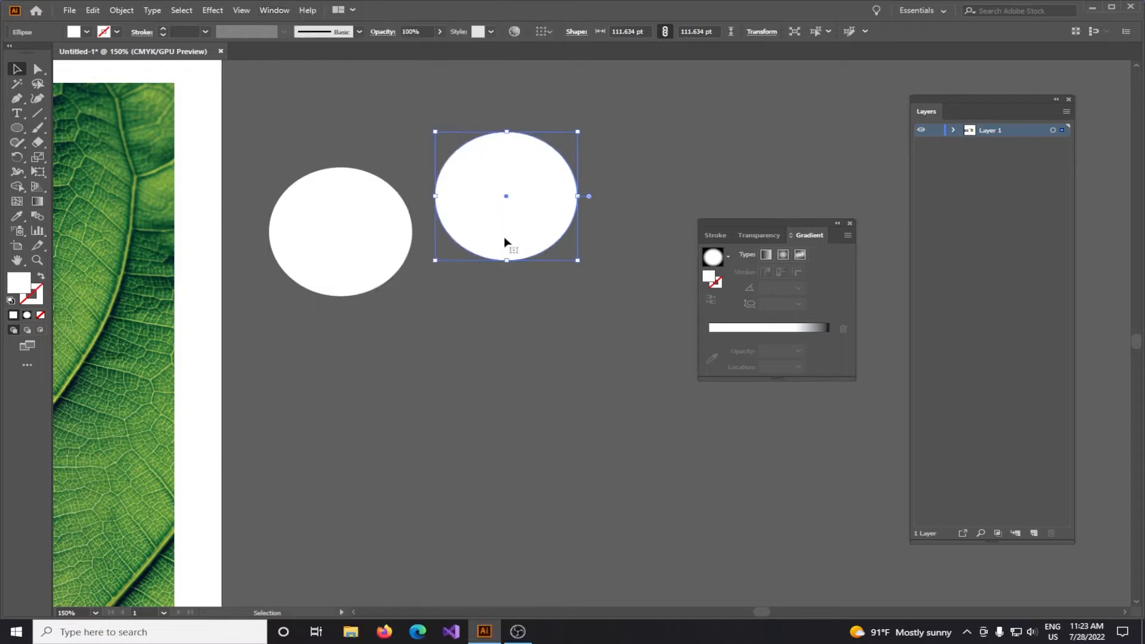
pyautogui.keyDown('shift'); pyautogui.click(541, 181); pyautogui.keyUp('shift')
pyautogui.click(542, 181)
pyautogui.click(656, 138)
pyautogui.click(360, 224)
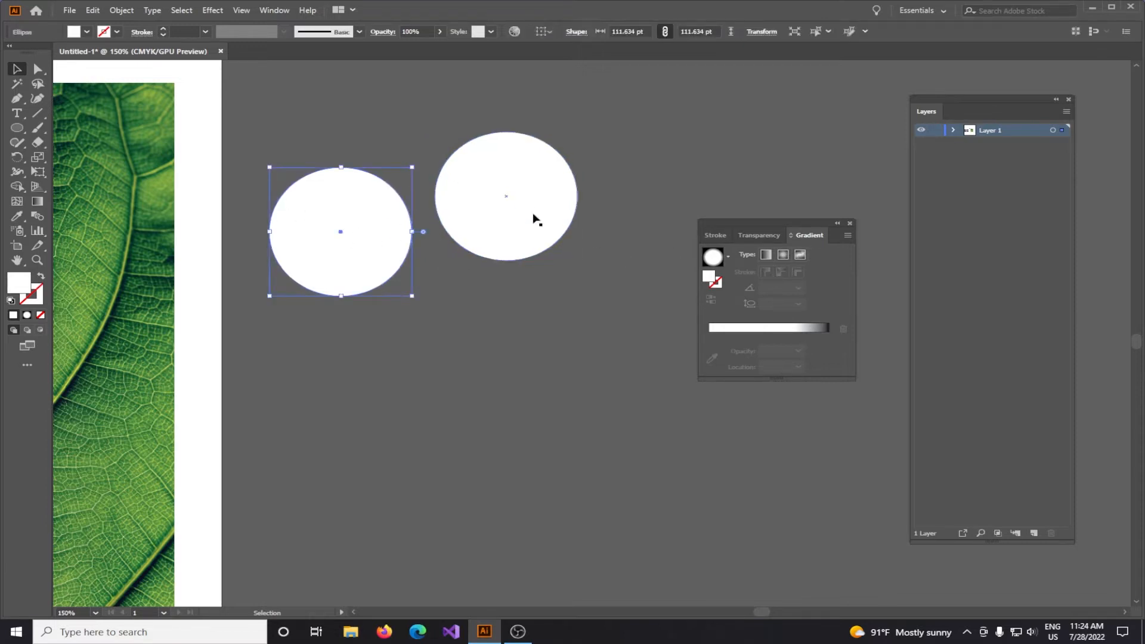
pyautogui.click(474, 380)
pyautogui.click(495, 192)
pyautogui.click(751, 149)
pyautogui.click(539, 191)
pyautogui.click(622, 164)
# Step: Fill the duplicated circle with a radial white-to-black gradient
pyautogui.click(526, 181)
pyautogui.click(728, 256)
pyautogui.click(661, 280)
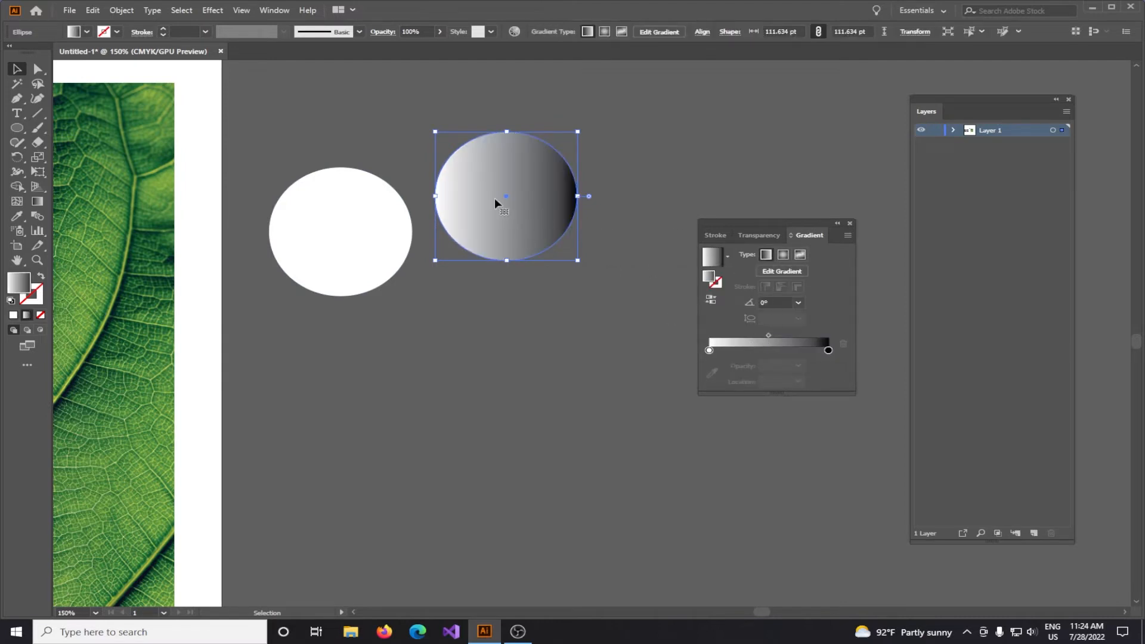
pyautogui.click(782, 256)
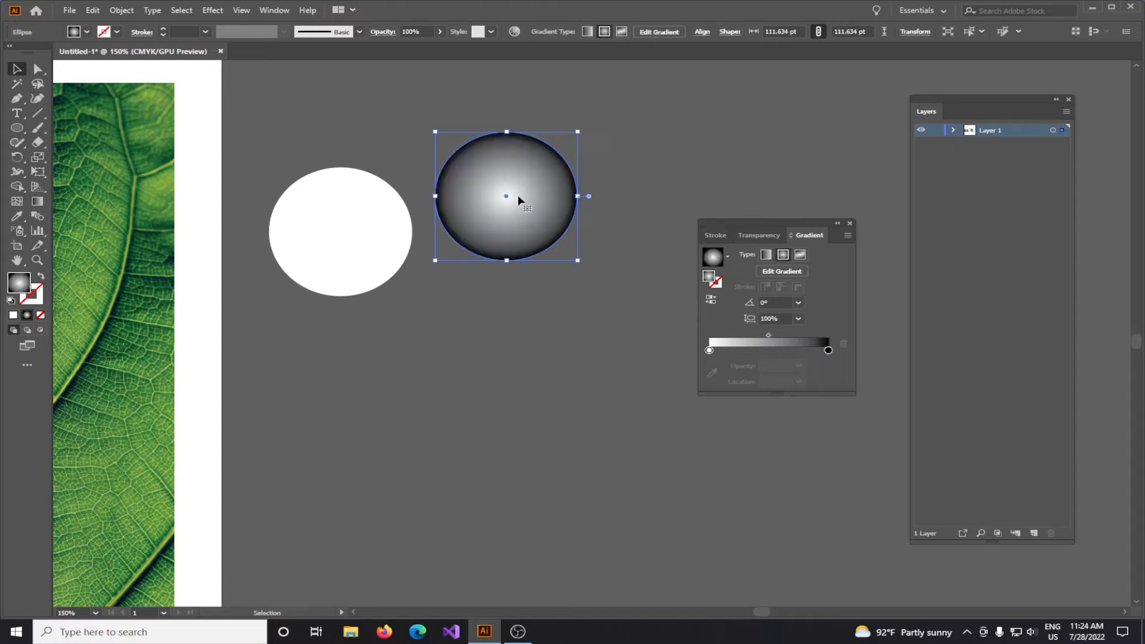
# Step: Set the radial-gradient circle's blending mode to Multiply and move it onto the leaf image
pyautogui.press('space')
pyautogui.moveTo(505, 249); pyautogui.dragTo(621, 211)
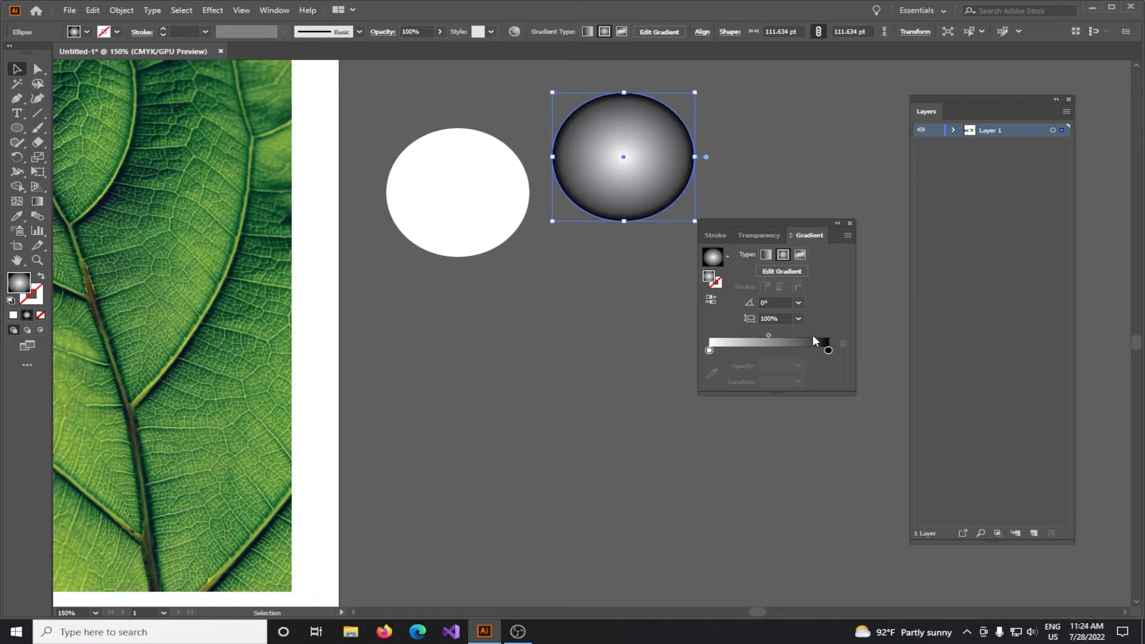
pyautogui.click(759, 238)
pyautogui.click(758, 254)
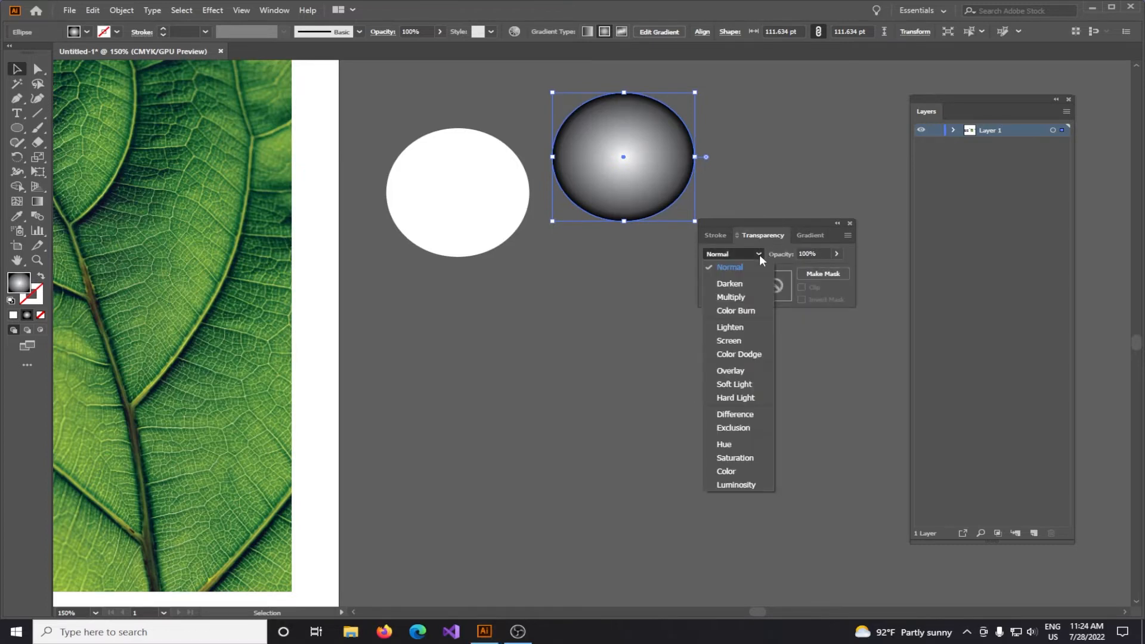
pyautogui.click(731, 296)
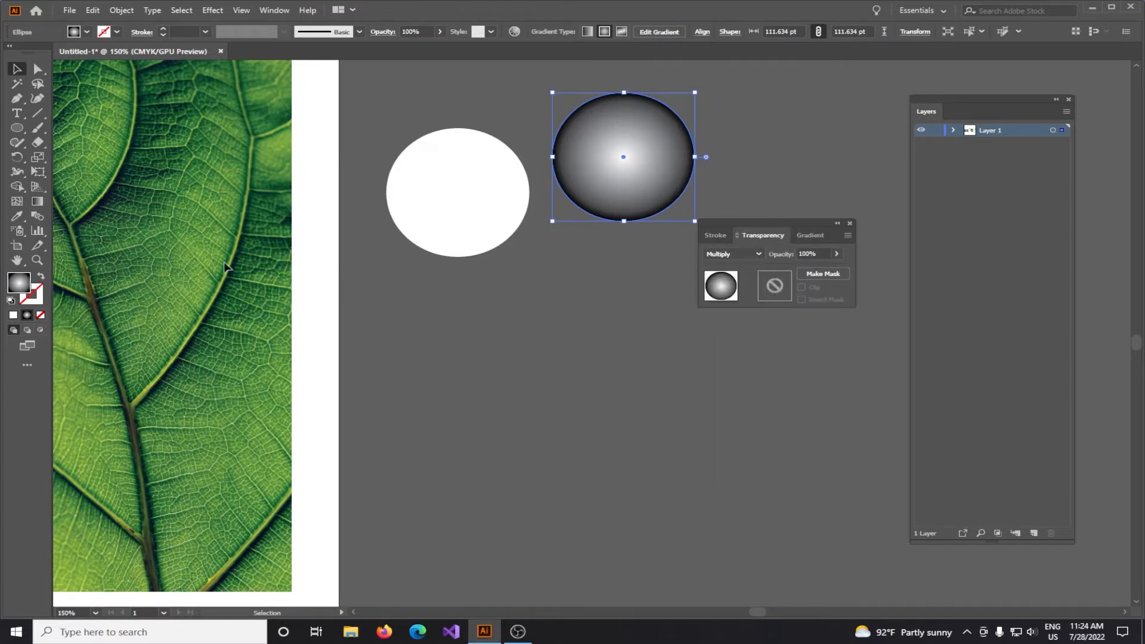
pyautogui.moveTo(661, 117); pyautogui.dragTo(224, 244)
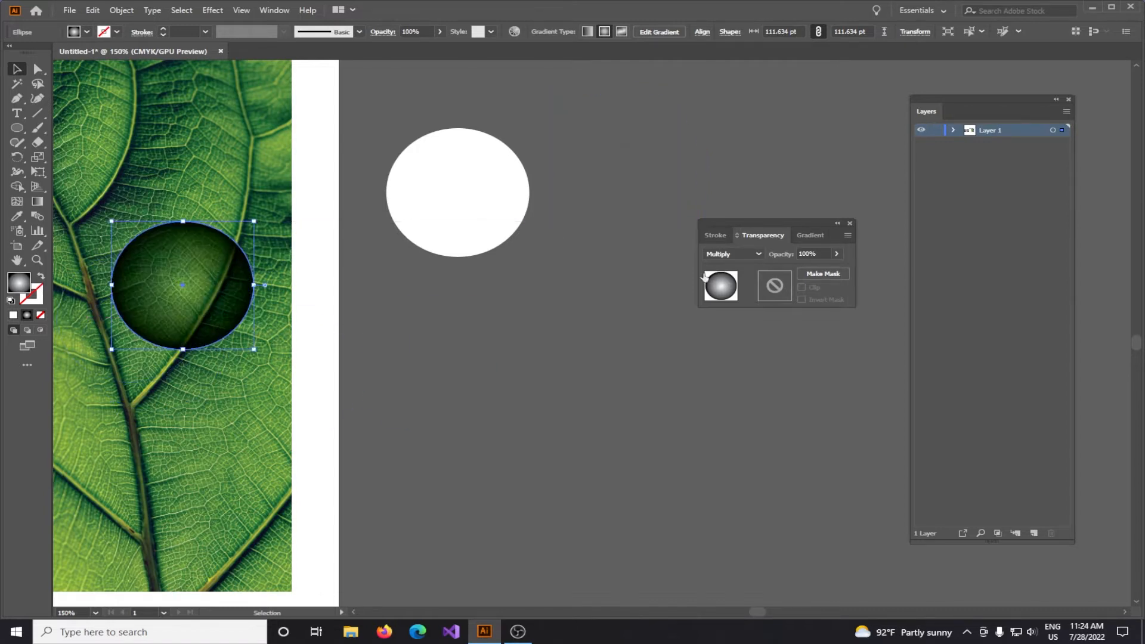
# Step: Switch the circle on the leaf to Normal blending and back to Multiply to compare the effect
pyautogui.click(757, 254)
pyautogui.click(739, 267)
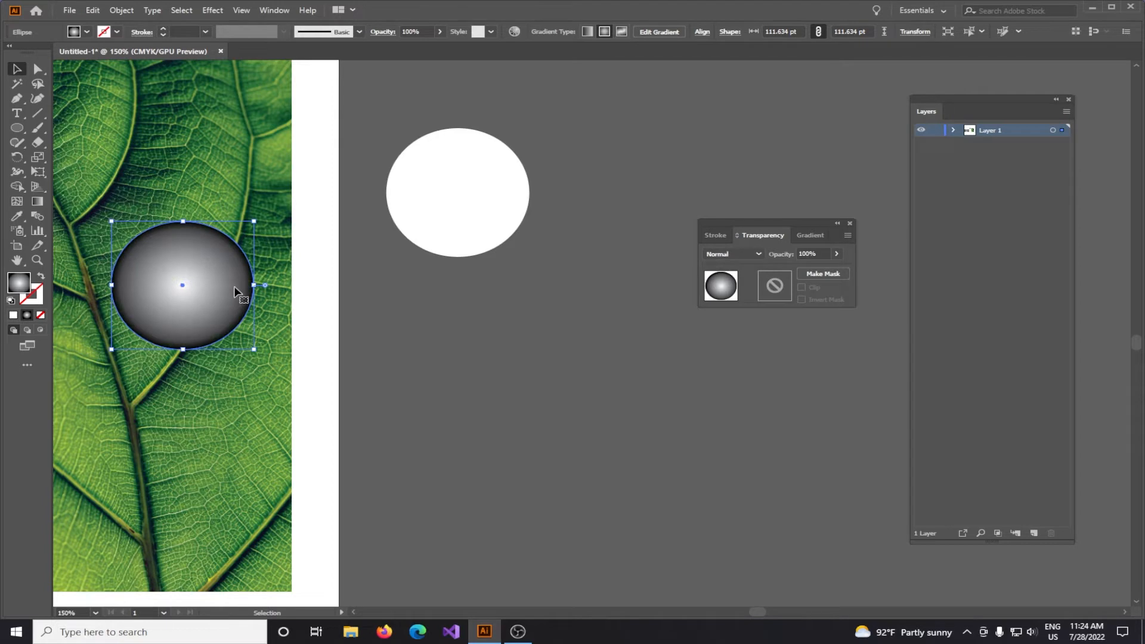
pyautogui.click(758, 254)
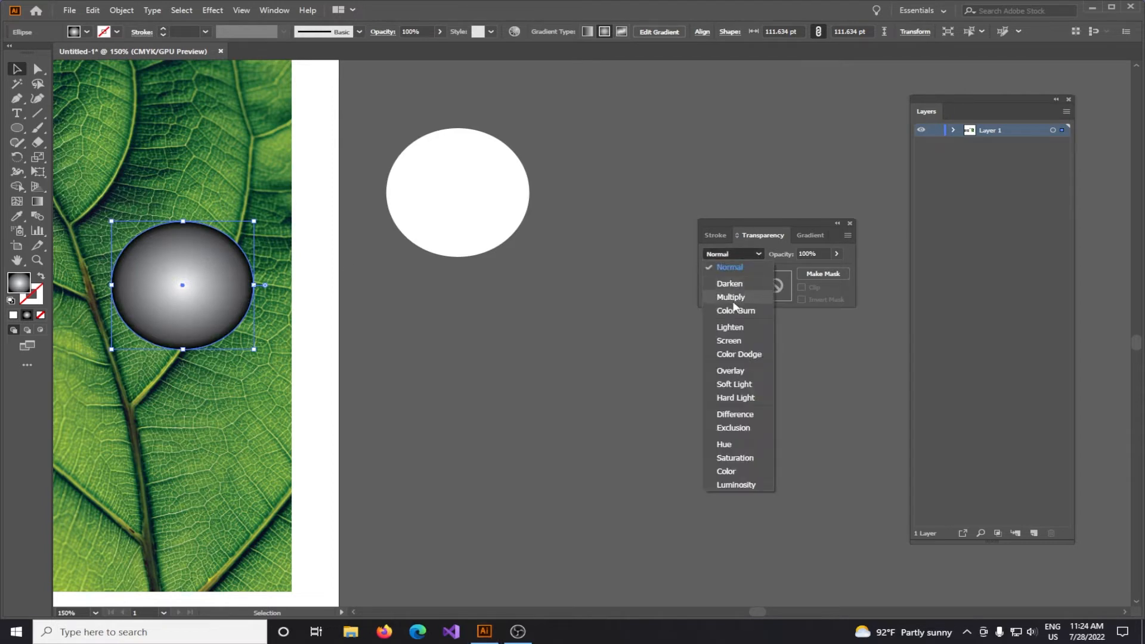
pyautogui.click(731, 298)
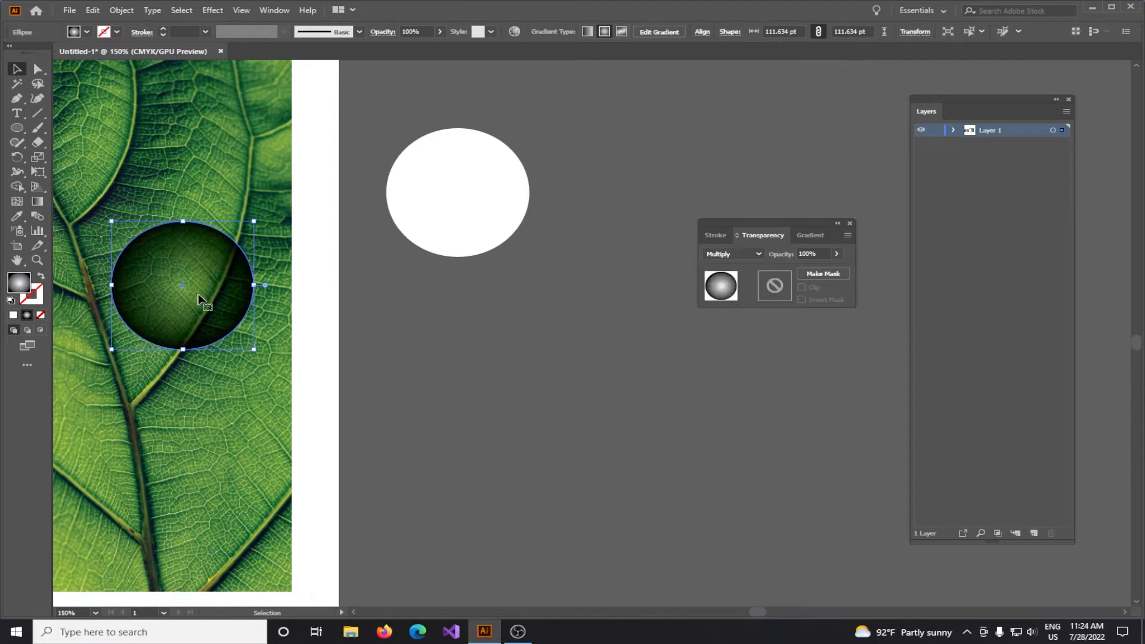
# Step: Tune the circle's radial gradient: shift the white stop inward, the black stop to 97.77%, and the midpoint to 65.5%
pyautogui.click(810, 237)
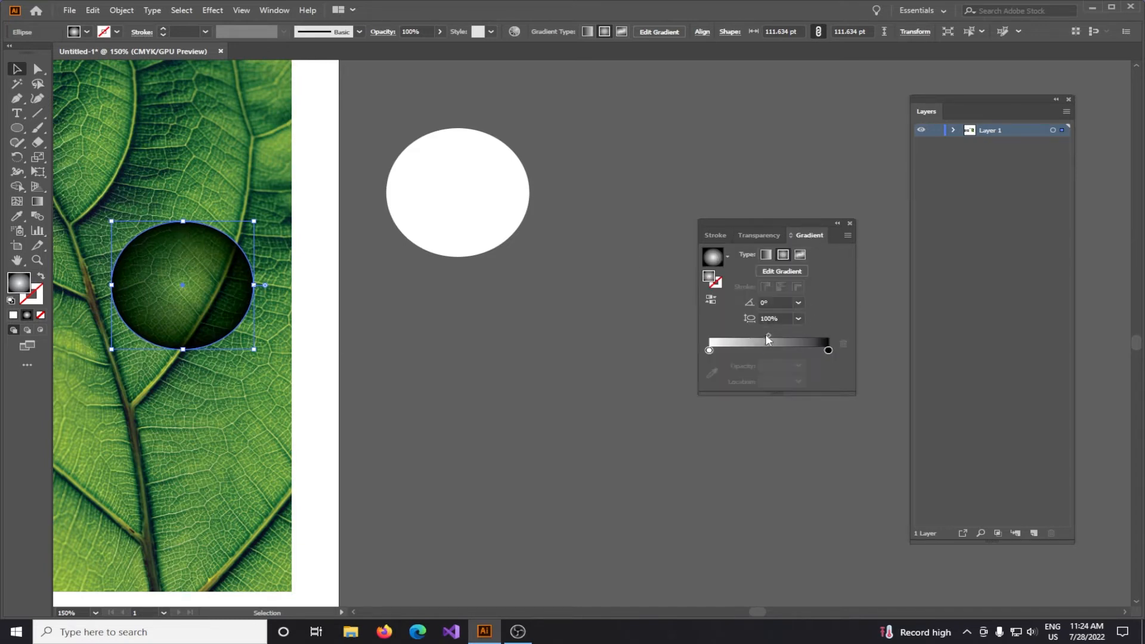
pyautogui.moveTo(767, 335); pyautogui.dragTo(802, 334)
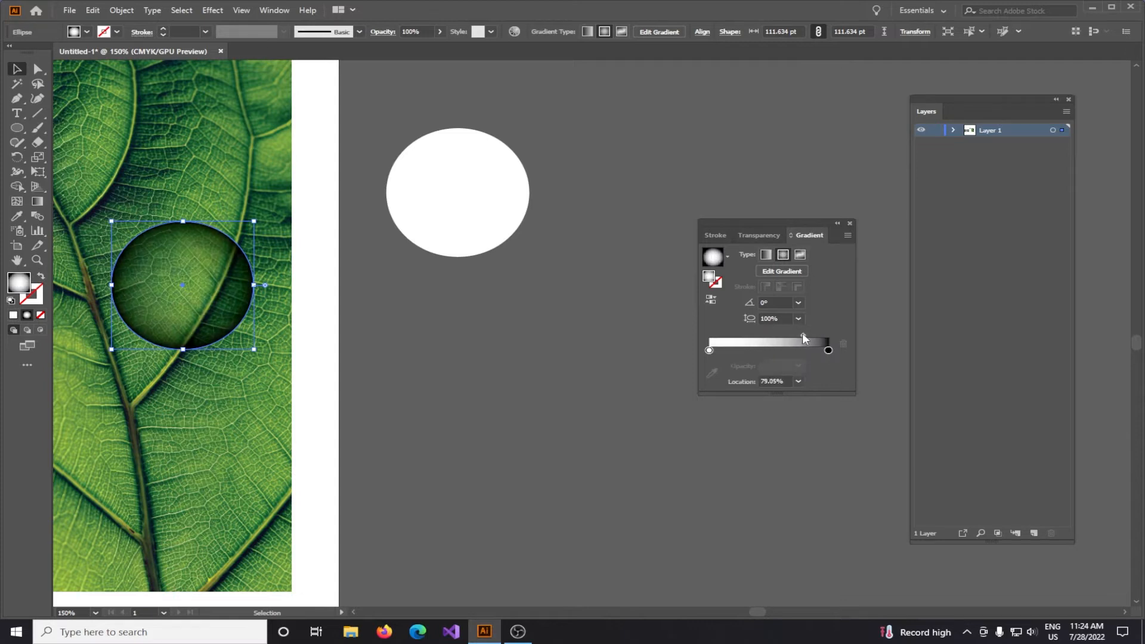
pyautogui.moveTo(708, 351); pyautogui.dragTo(738, 351)
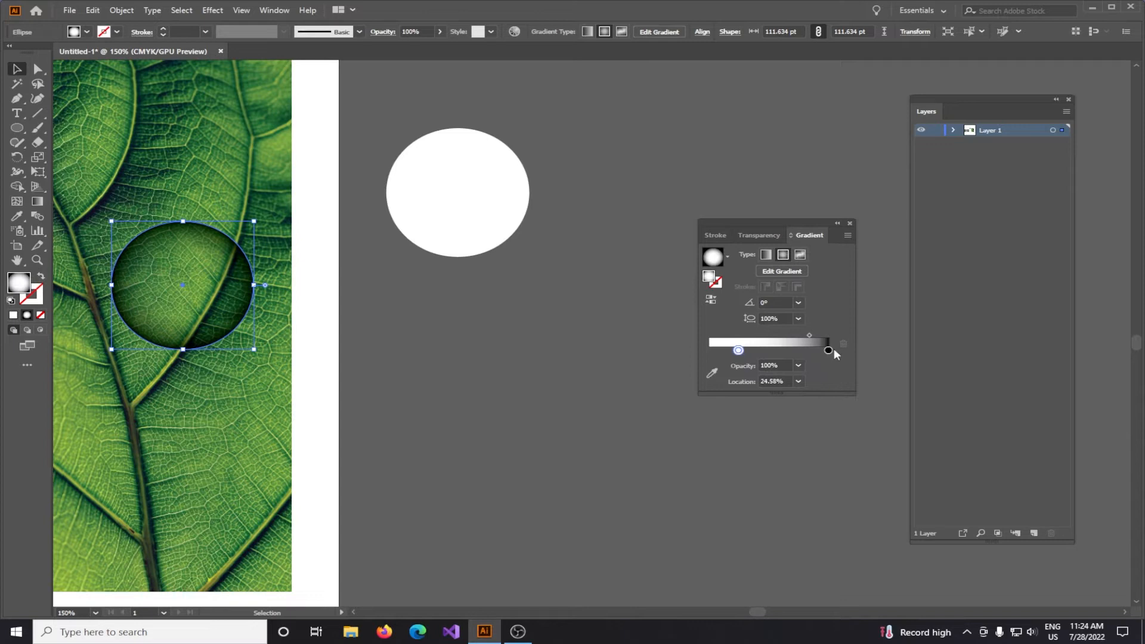
pyautogui.moveTo(829, 350)
pyautogui.mouseDown()
pyautogui.moveTo(791, 335)
pyautogui.moveTo(825, 350)
pyautogui.mouseUp()
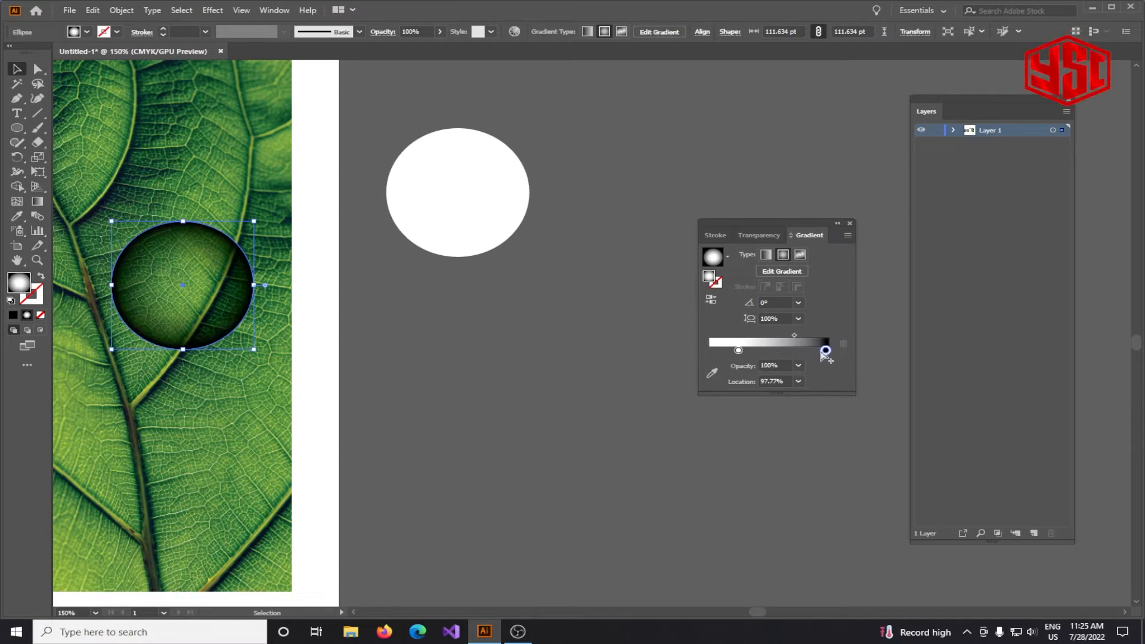
pyautogui.moveTo(739, 350); pyautogui.dragTo(800, 333)
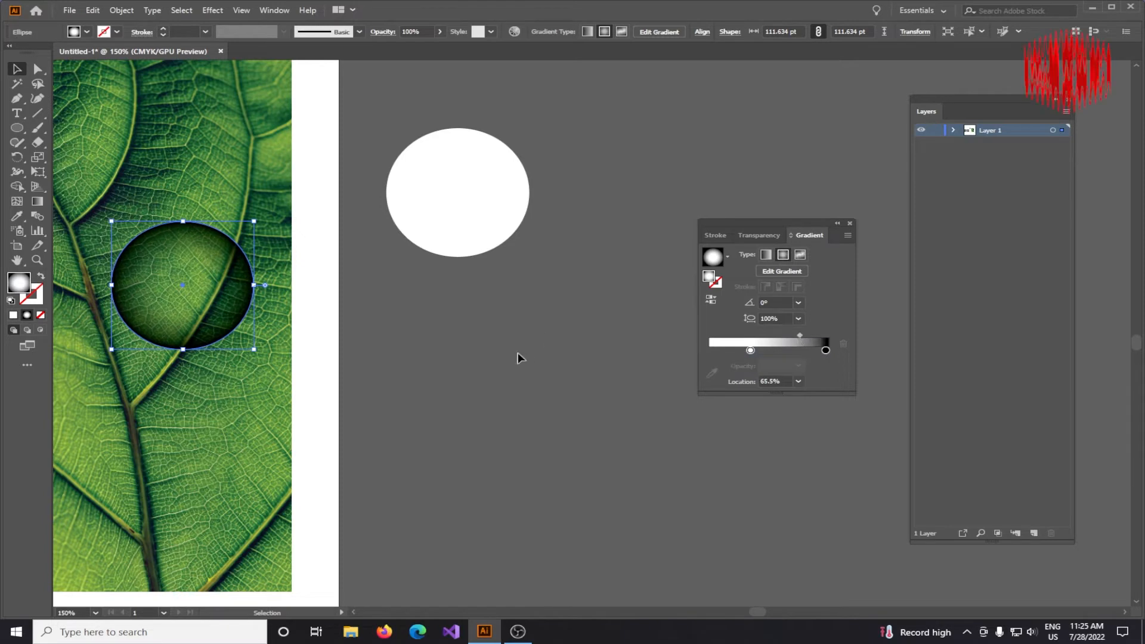
# Step: Begin a Multiply drop shadow on the remaining white circle, with a 3 pt blur and the preview enabled
pyautogui.click(477, 183)
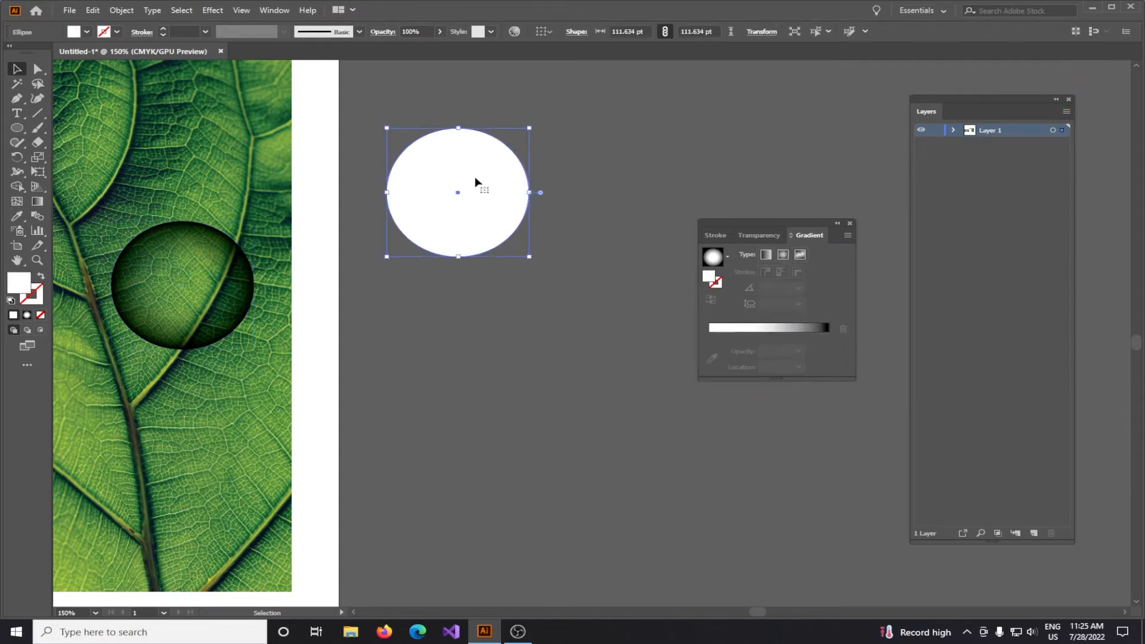
pyautogui.click(211, 10)
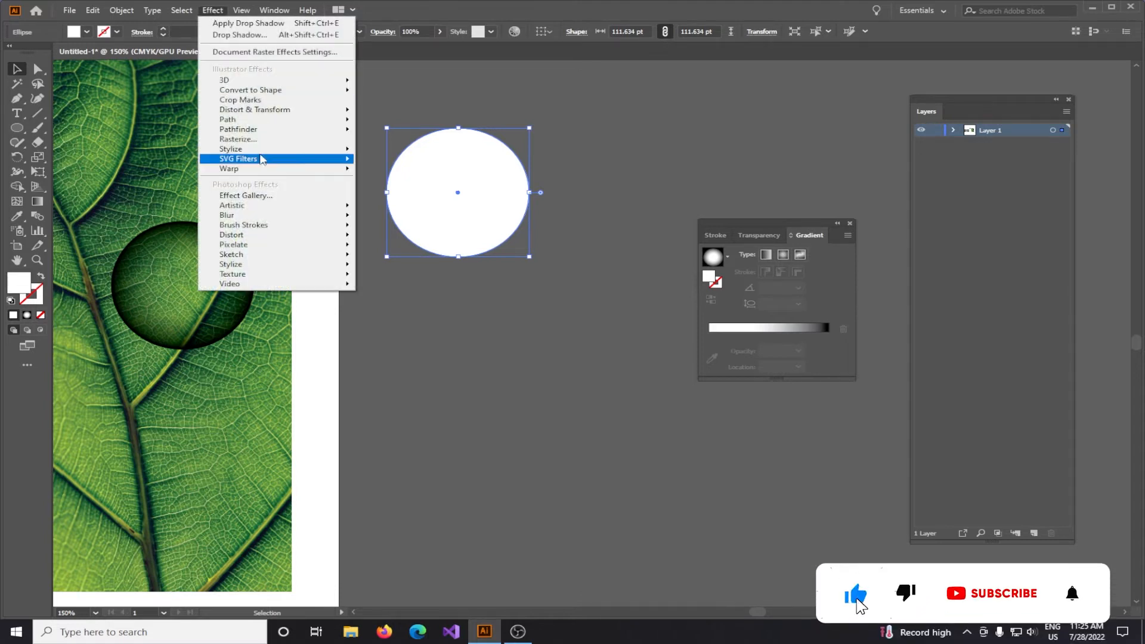
pyautogui.moveTo(251, 149)
pyautogui.click(389, 152)
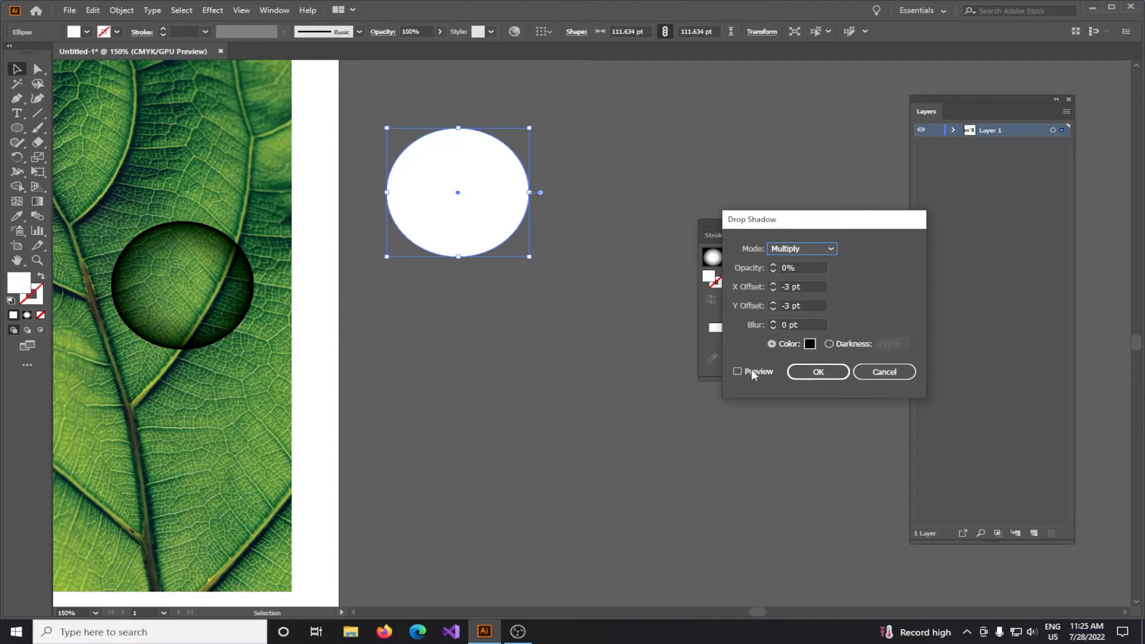
pyautogui.click(773, 321)
pyautogui.click(772, 322)
pyautogui.click(773, 321)
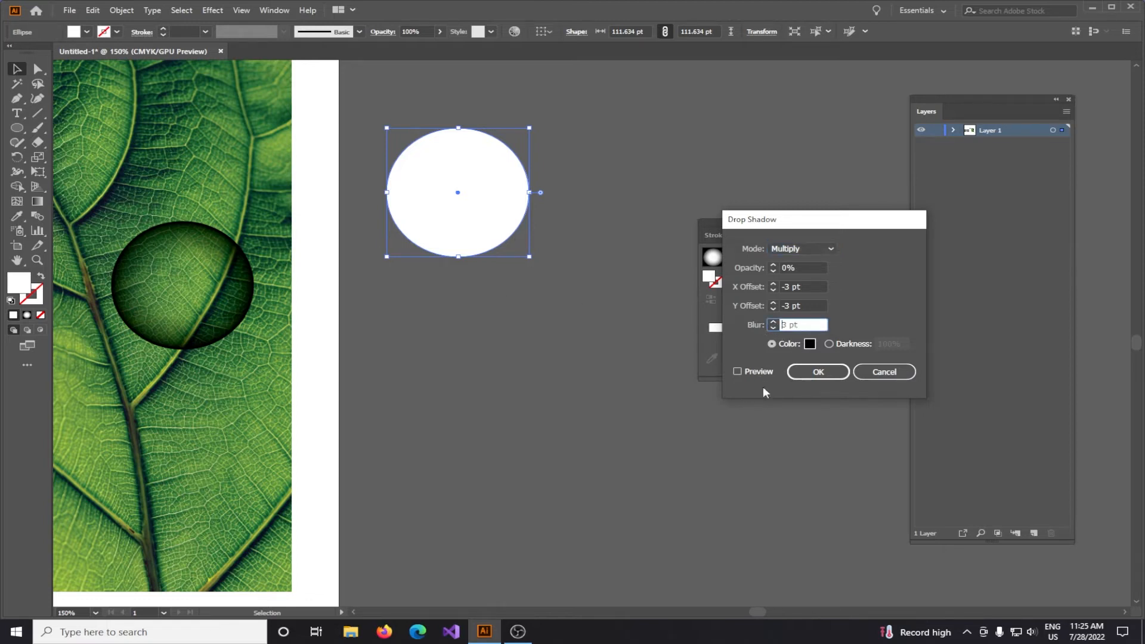
pyautogui.click(757, 371)
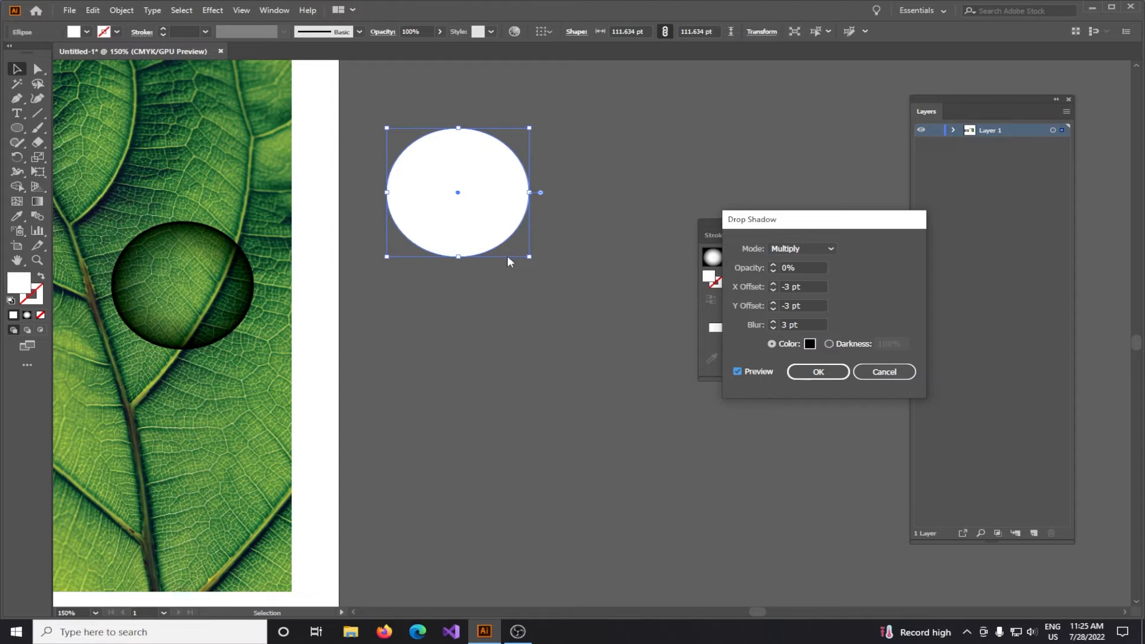
# Step: Set the drop shadow's Y offset to 6 pt and its X offset to 5 pt
pyautogui.click(772, 309)
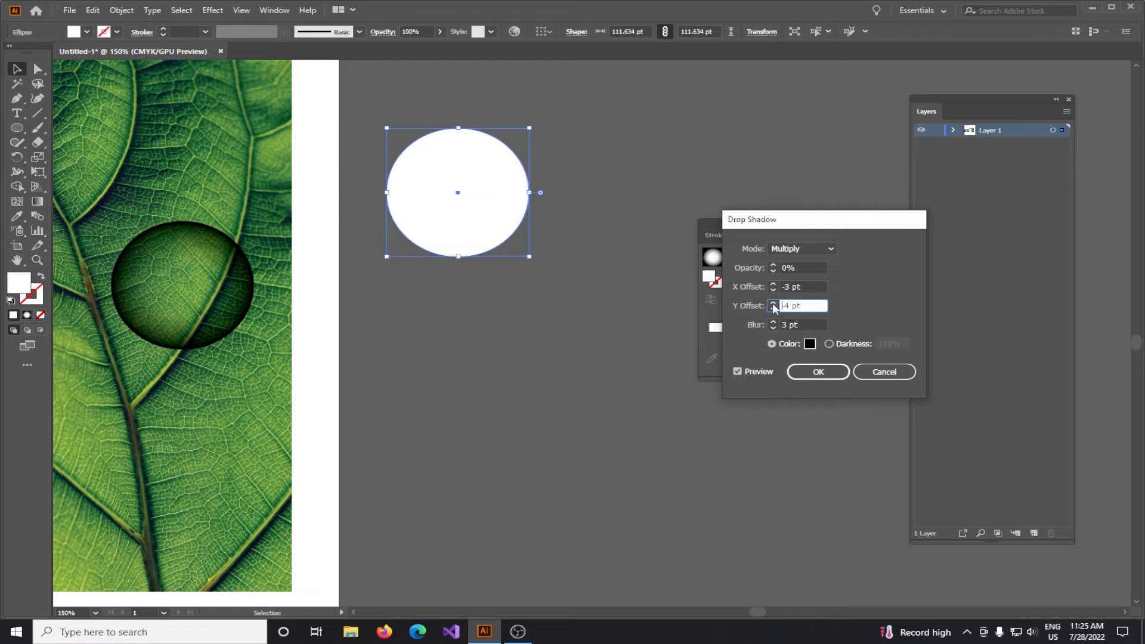
pyautogui.click(774, 303)
pyautogui.click(773, 303)
pyautogui.click(773, 303)
pyautogui.click(773, 303)
pyautogui.click(773, 303)
pyautogui.click(774, 302)
pyautogui.click(773, 285)
pyautogui.click(773, 285)
pyautogui.click(774, 284)
pyautogui.click(773, 284)
pyautogui.click(773, 284)
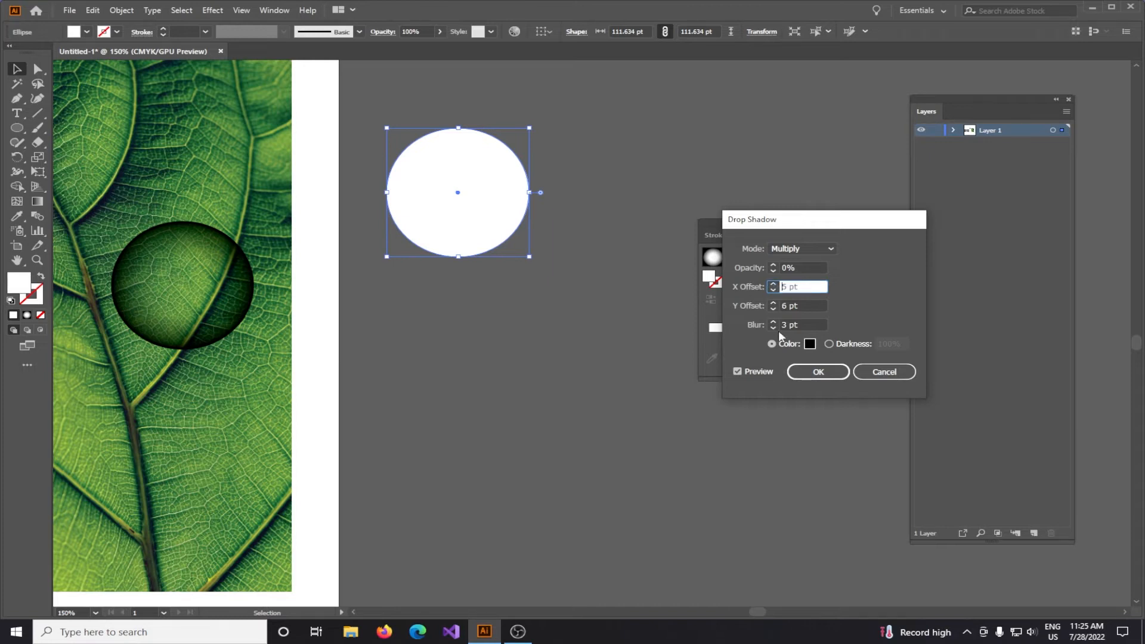
# Step: Raise the drop shadow's opacity to 75% and apply the effect to the white circle
pyautogui.click(774, 266)
pyautogui.click(773, 266)
pyautogui.click(774, 266)
pyautogui.click(774, 266)
pyautogui.click(773, 266)
pyautogui.click(773, 266)
pyautogui.click(773, 266)
pyautogui.click(773, 266)
pyautogui.click(773, 266)
pyautogui.click(774, 266)
pyautogui.click(773, 266)
pyautogui.click(773, 266)
pyautogui.click(773, 266)
pyautogui.click(773, 266)
pyautogui.click(773, 266)
pyautogui.click(773, 266)
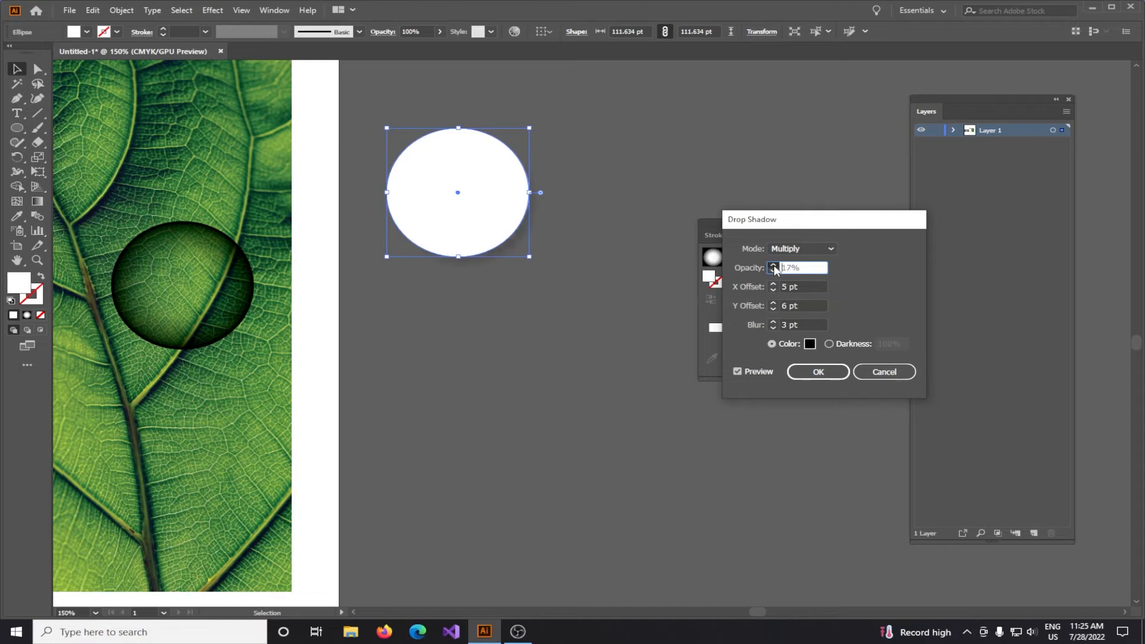
pyautogui.click(773, 266)
pyautogui.click(774, 266)
pyautogui.click(773, 266)
pyautogui.click(773, 266)
pyautogui.click(773, 266)
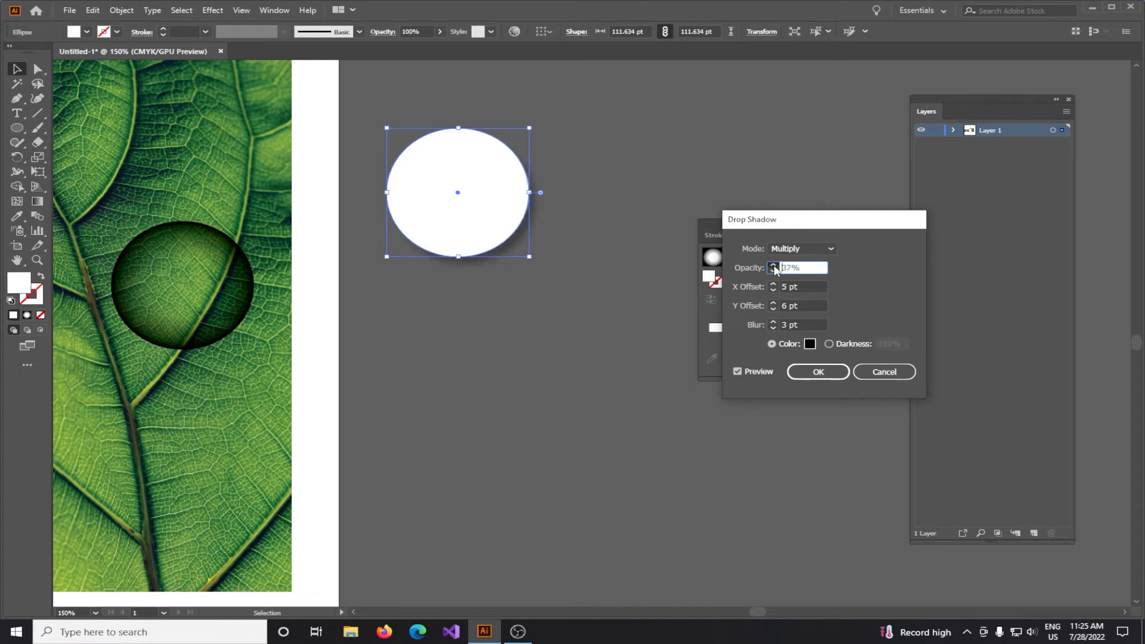
pyautogui.click(773, 266)
pyautogui.click(773, 266)
pyautogui.click(773, 266)
pyautogui.click(773, 266)
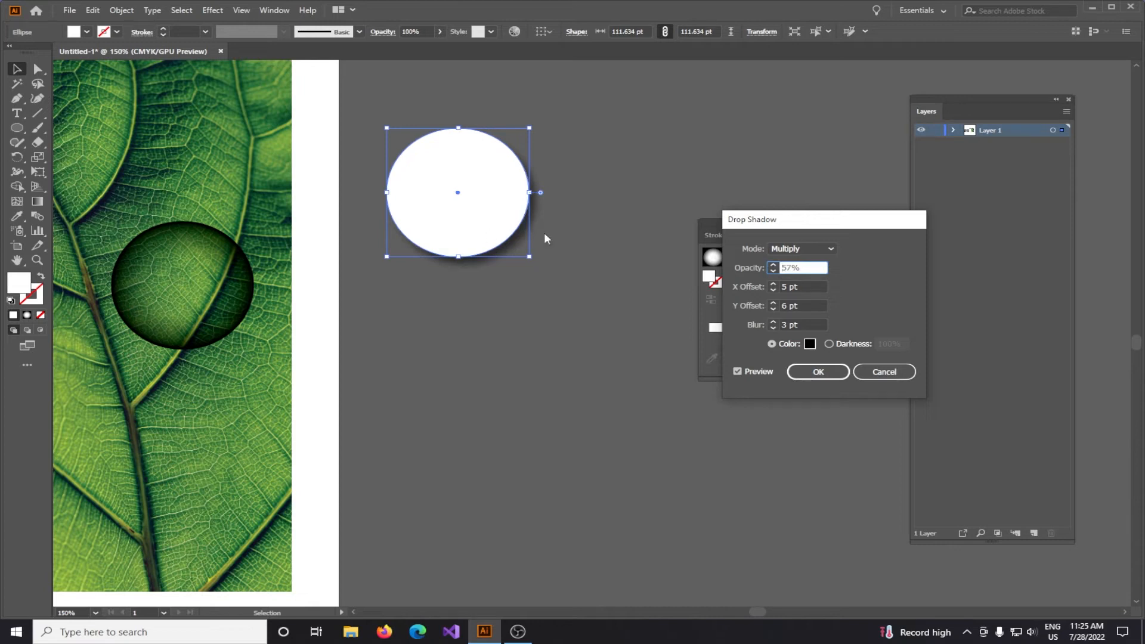
pyautogui.click(773, 270)
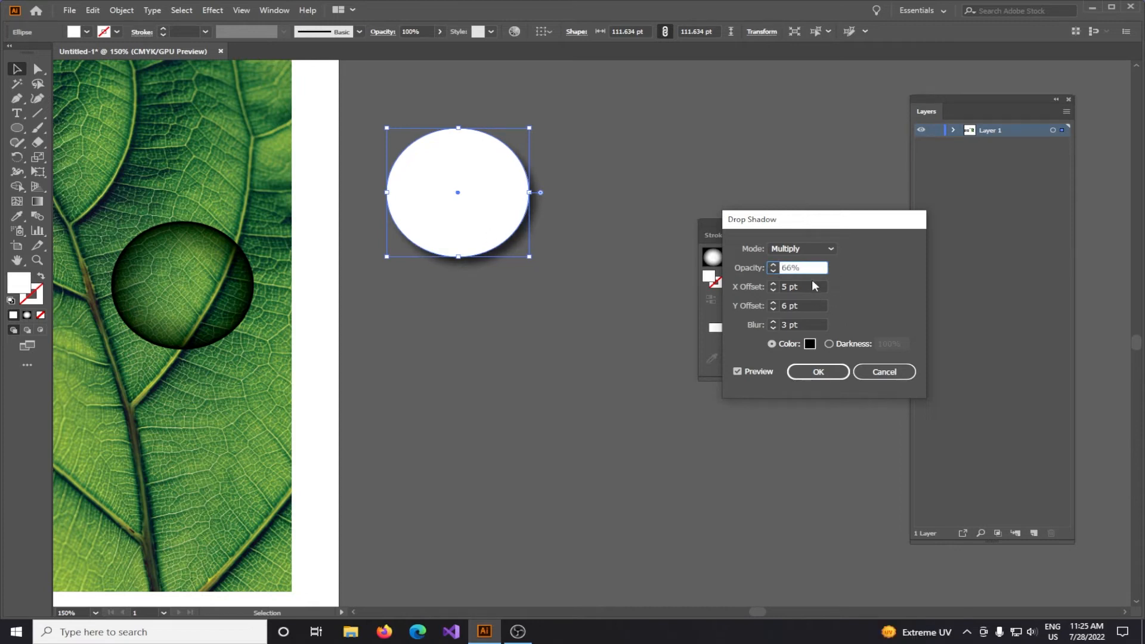
pyautogui.doubleClick(811, 267)
pyautogui.write('75')
pyautogui.press('Return')
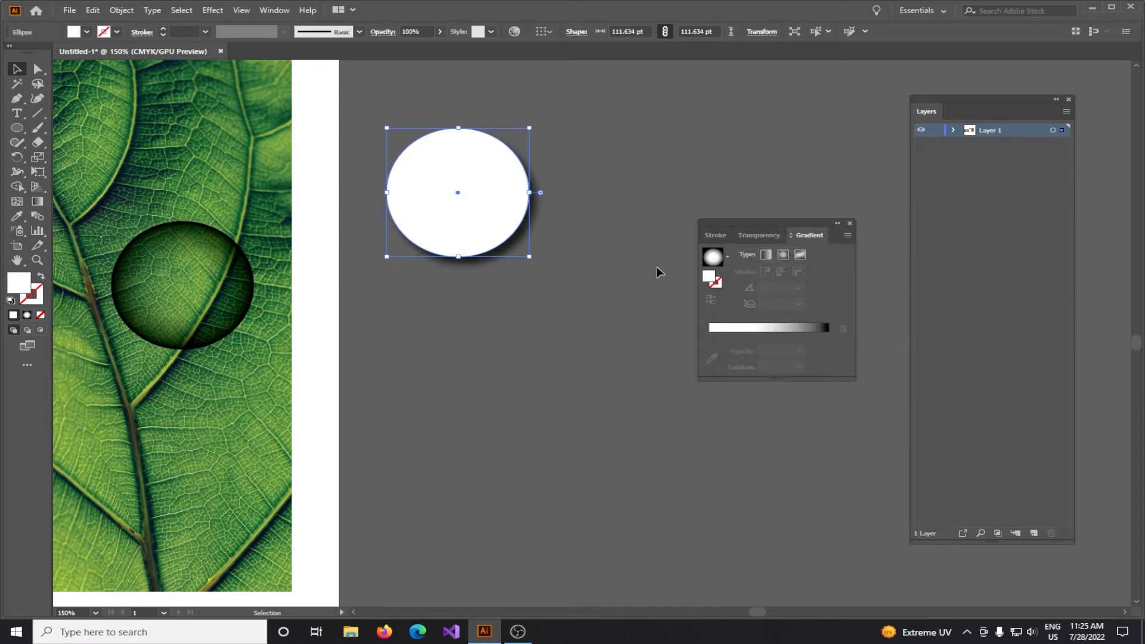
# Step: Fill the shadowed white circle with a linear white-to-black gradient
pyautogui.click(618, 176)
pyautogui.click(472, 208)
pyautogui.click(728, 256)
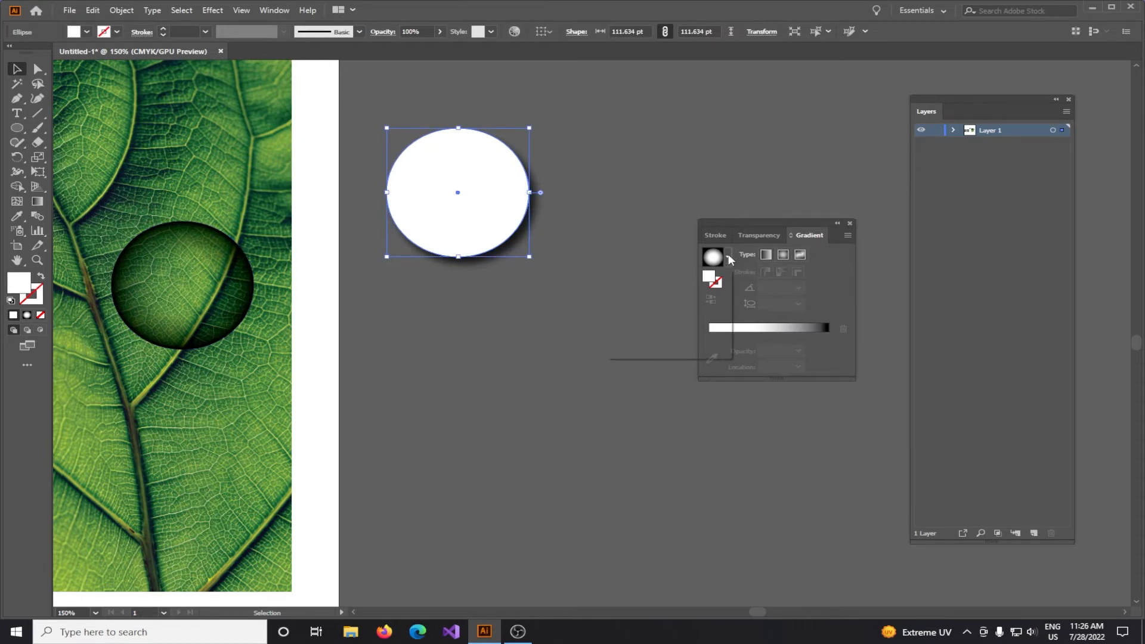
pyautogui.click(644, 278)
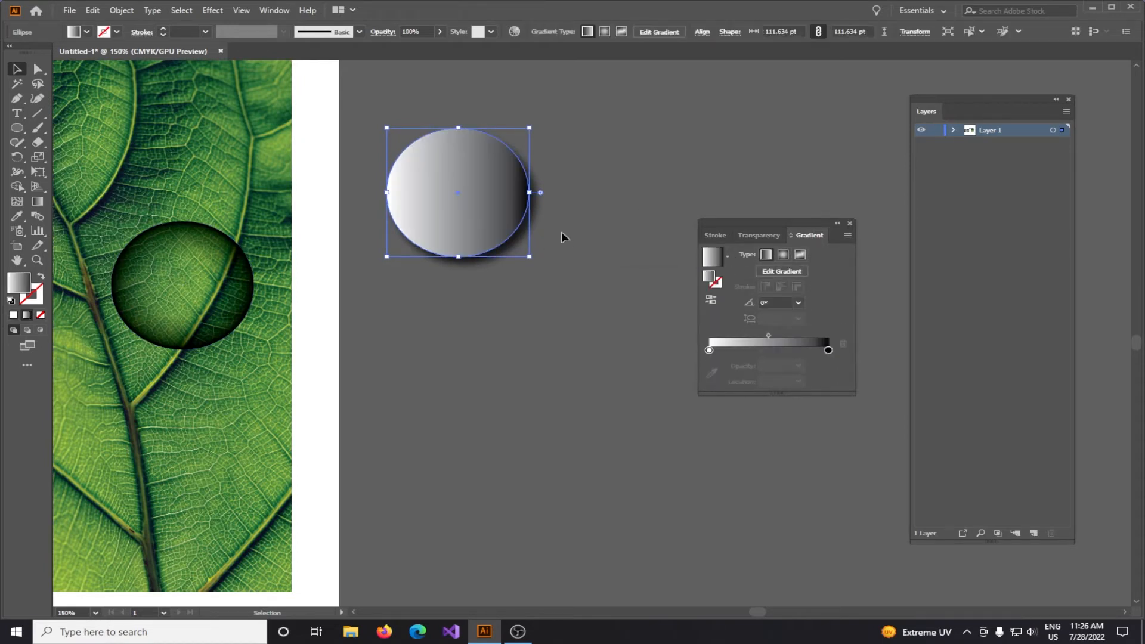
# Step: Set the linear-gradient circle to Multiply blending and move it onto the leaf, just above the radial-gradient circle
pyautogui.click(754, 235)
pyautogui.click(758, 254)
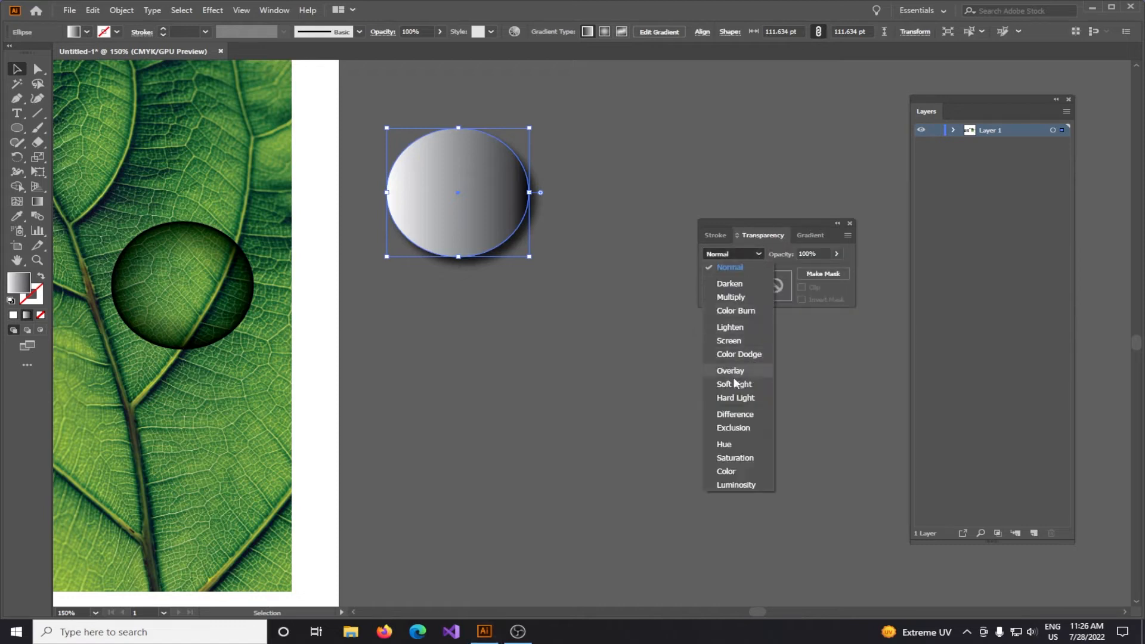
pyautogui.click(730, 297)
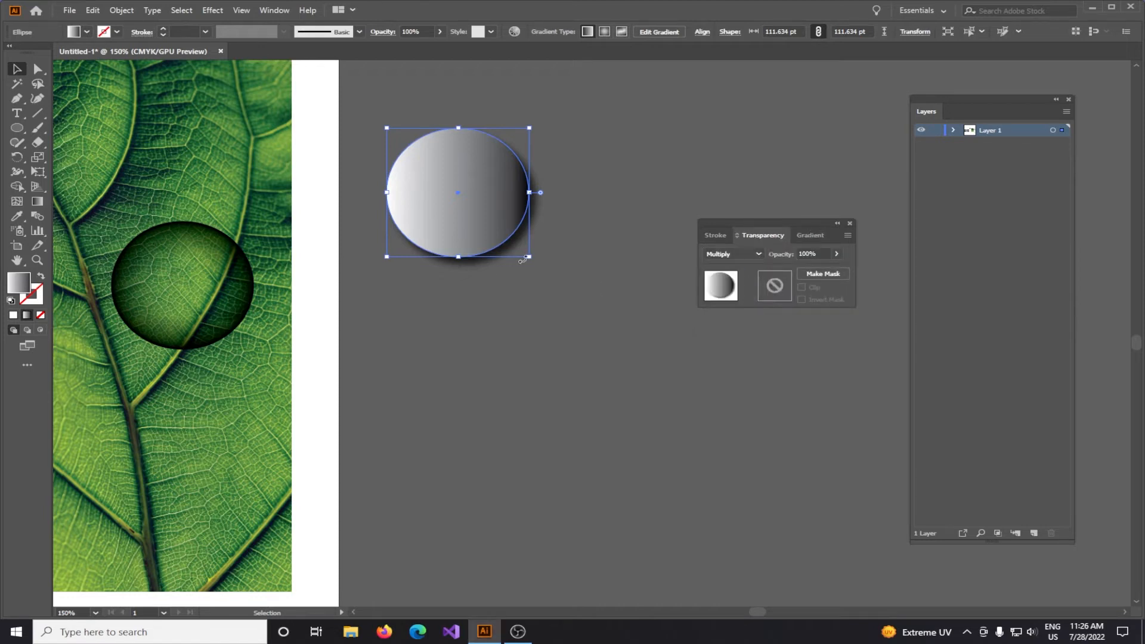
pyautogui.moveTo(492, 182); pyautogui.dragTo(578, 237)
pyautogui.press('space')
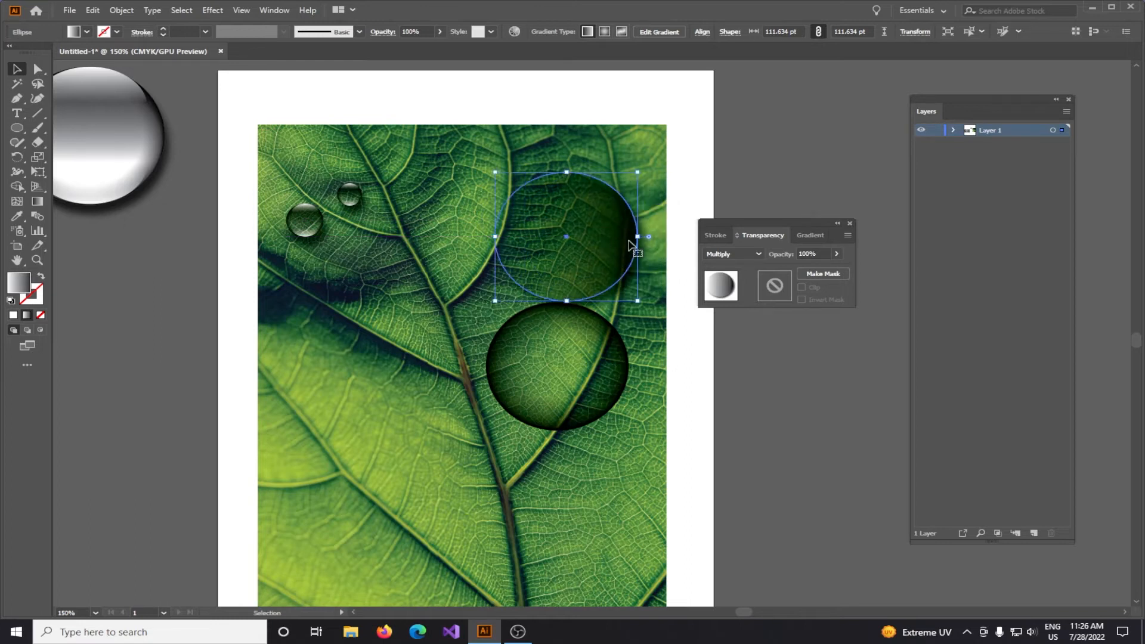
# Step: Set the linear gradient's angle to 90° and align the radial-gradient circle exactly over that circle
pyautogui.click(812, 235)
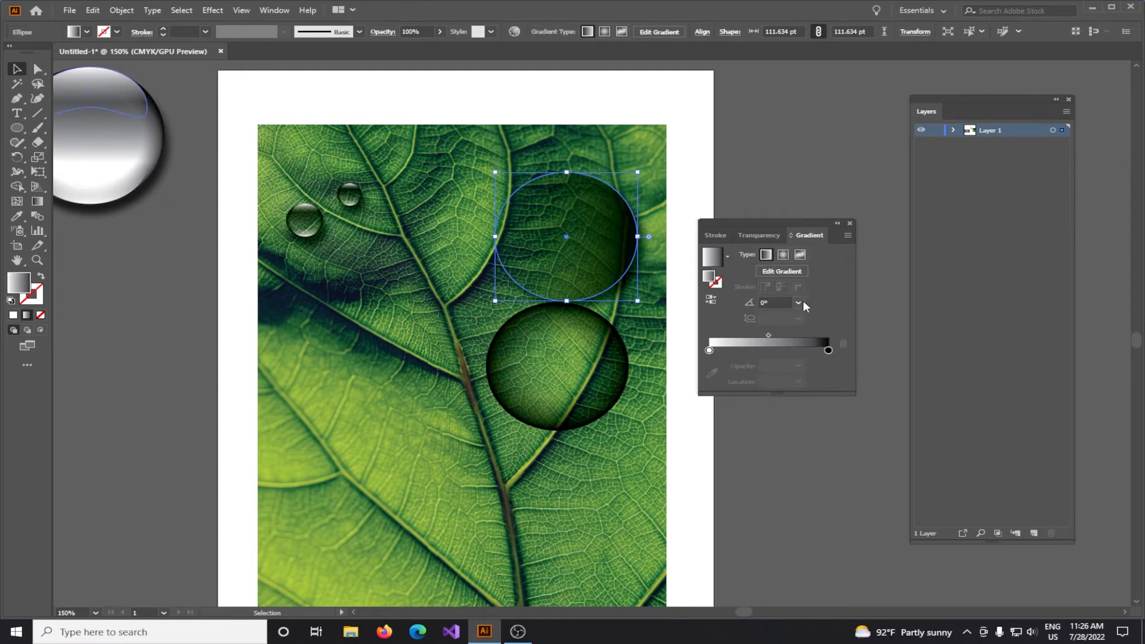
pyautogui.click(775, 303)
pyautogui.write('90')
pyautogui.press('Return')
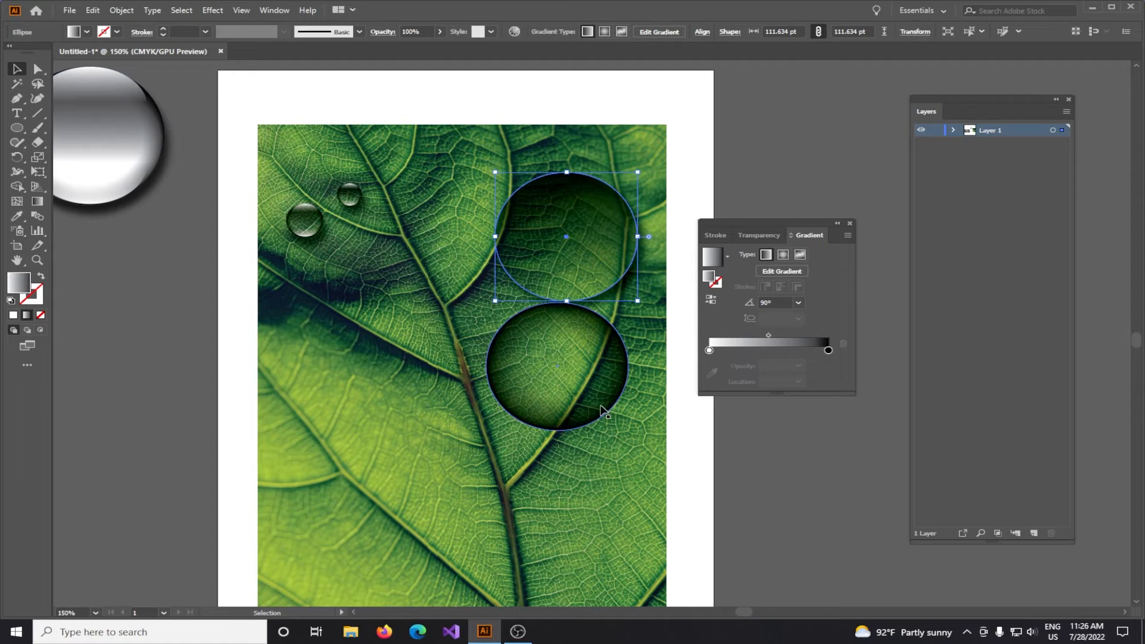
pyautogui.moveTo(599, 411); pyautogui.dragTo(607, 283)
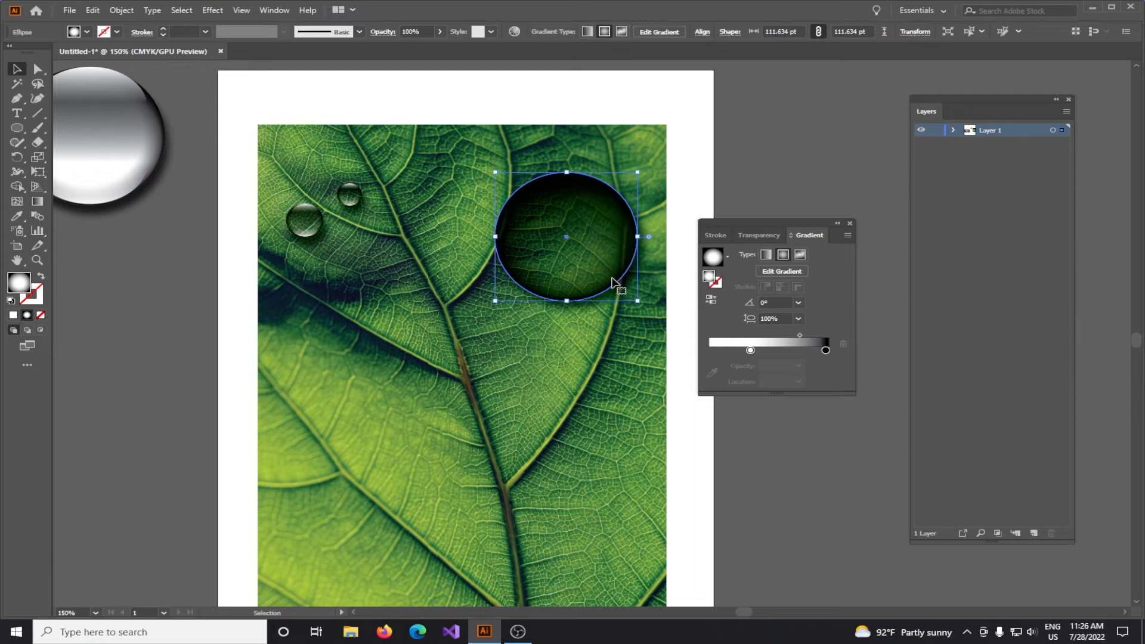
# Step: Move the stacked gradient circles off the leaf onto the empty canvas beside the artboard
pyautogui.scroll(-3, 614, 284)
pyautogui.moveTo(624, 288); pyautogui.dragTo(698, 428)
pyautogui.click(666, 248)
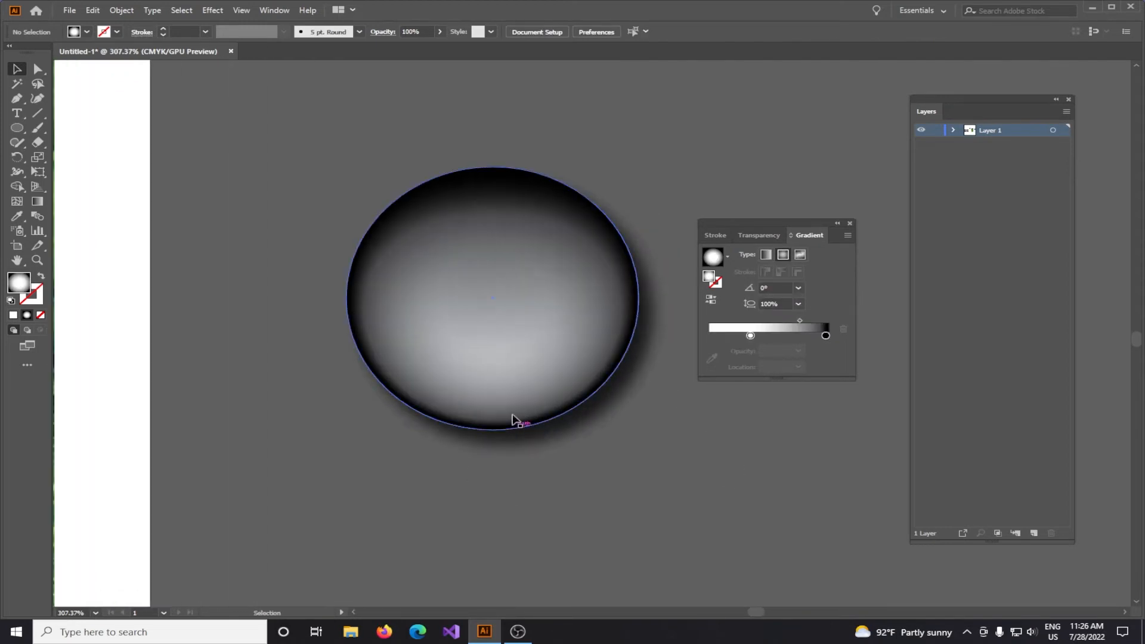
pyautogui.moveTo(539, 493); pyautogui.dragTo(618, 524)
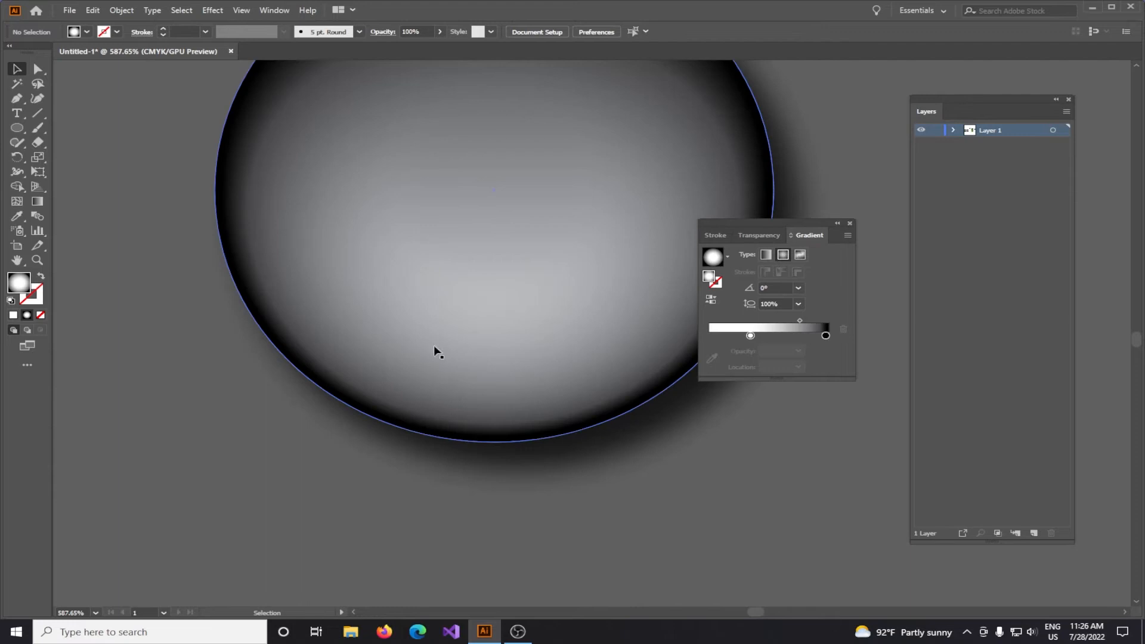
# Step: Separate the two gradient circles and align them exactly on each other by their horizontal and vertical centers
pyautogui.click(485, 337)
pyautogui.scroll(-2, 489, 353)
pyautogui.moveTo(504, 343); pyautogui.dragTo(435, 394)
pyautogui.moveTo(487, 288); pyautogui.dragTo(620, 391)
pyautogui.moveTo(221, 101); pyautogui.dragTo(586, 414)
pyautogui.click(642, 31)
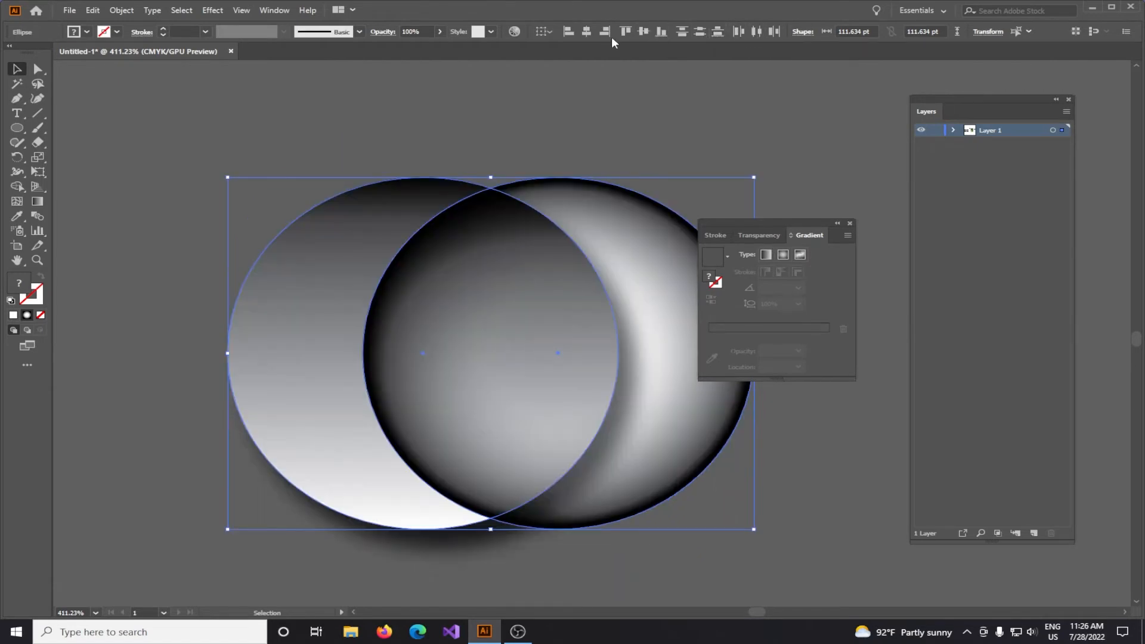
pyautogui.click(586, 32)
pyautogui.click(572, 149)
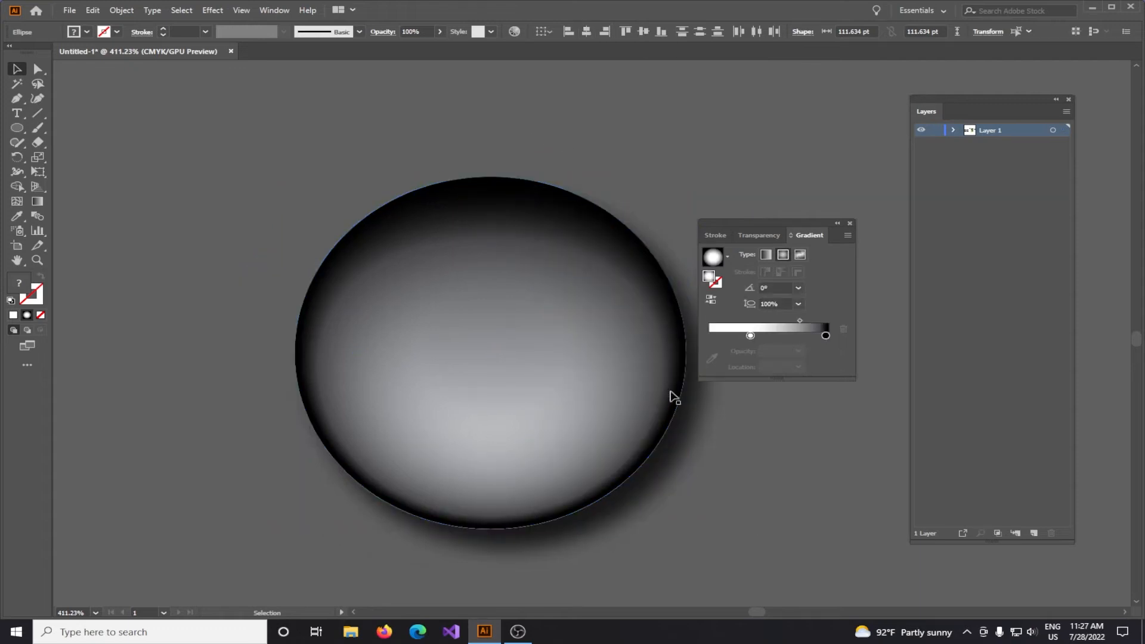
# Step: Compare the aligned gradient circles with the finished reference droplet and the small droplets on the leaf
pyautogui.scroll(-4, 603, 460)
pyautogui.moveTo(575, 459); pyautogui.dragTo(581, 302)
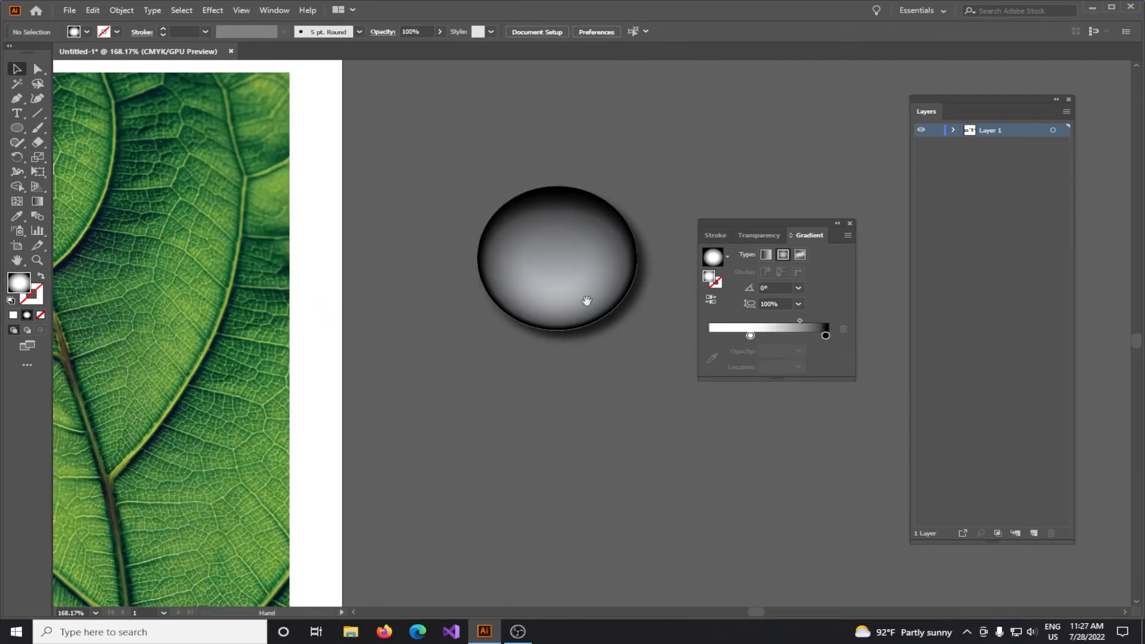
pyautogui.moveTo(171, 299); pyautogui.dragTo(588, 248)
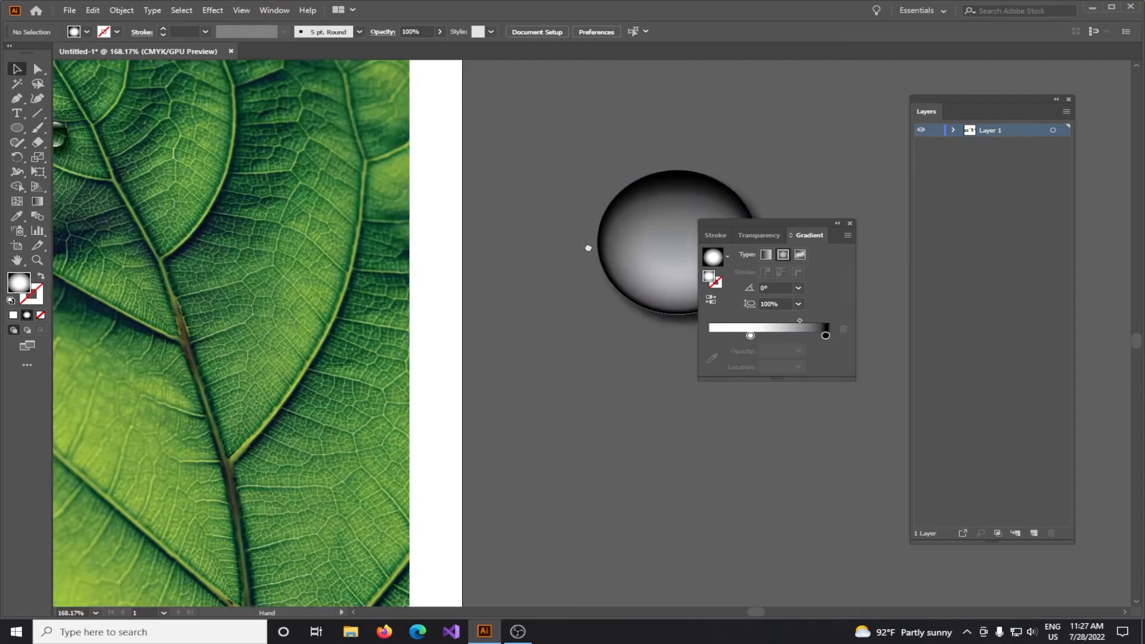
pyautogui.scroll(-2, 478, 266)
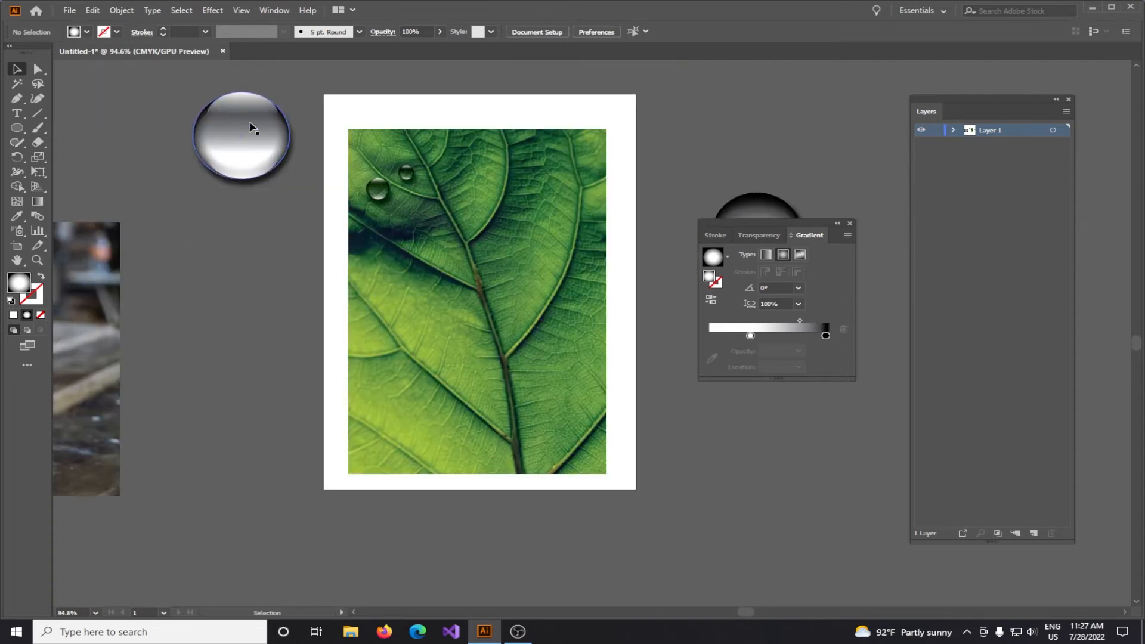
pyautogui.moveTo(380, 169); pyautogui.dragTo(577, 192)
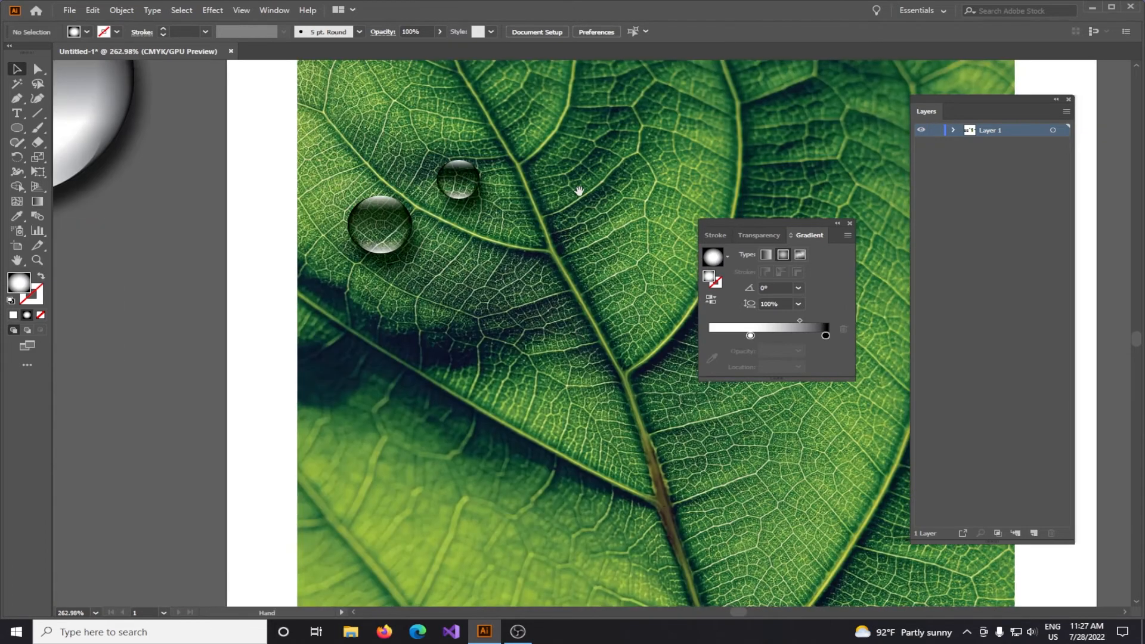
pyautogui.moveTo(729, 189); pyautogui.dragTo(365, 268)
pyautogui.moveTo(469, 298); pyautogui.dragTo(182, 184)
pyautogui.moveTo(507, 309); pyautogui.dragTo(170, 266)
# Step: Move both aligned gradient circles together onto the upper right part of the leaf image
pyautogui.click(449, 276)
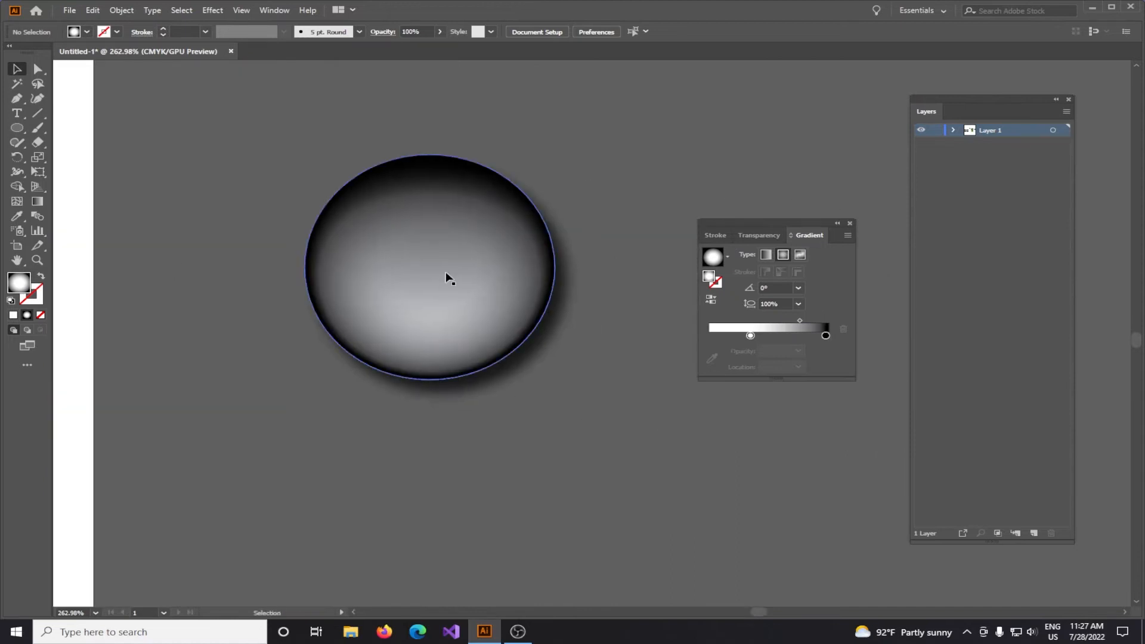
pyautogui.scroll(-3, 375, 296)
pyautogui.moveTo(499, 254); pyautogui.dragTo(250, 282)
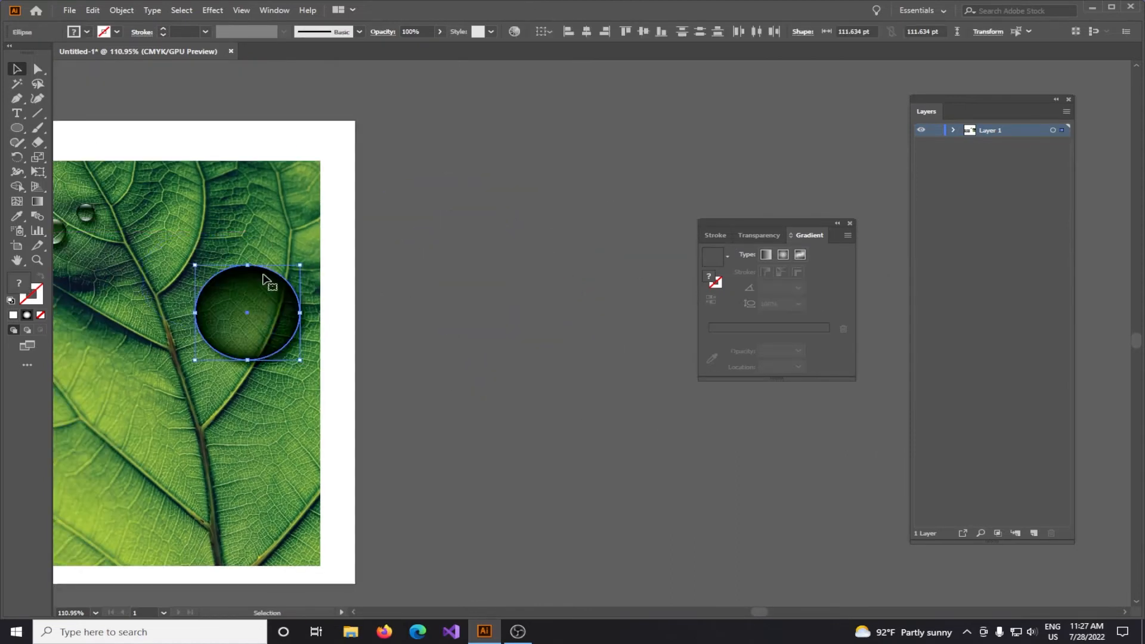
pyautogui.moveTo(263, 280)
pyautogui.mouseDown()
pyautogui.moveTo(527, 186)
pyautogui.moveTo(326, 220)
pyautogui.moveTo(278, 262)
pyautogui.mouseUp()
pyautogui.click(621, 243)
# Step: Draw a circle about 104 pt across beside the artboard and fill it with a linear white-to-black gradient
pyautogui.press('l')
pyautogui.moveTo(442, 227); pyautogui.dragTo(540, 316)
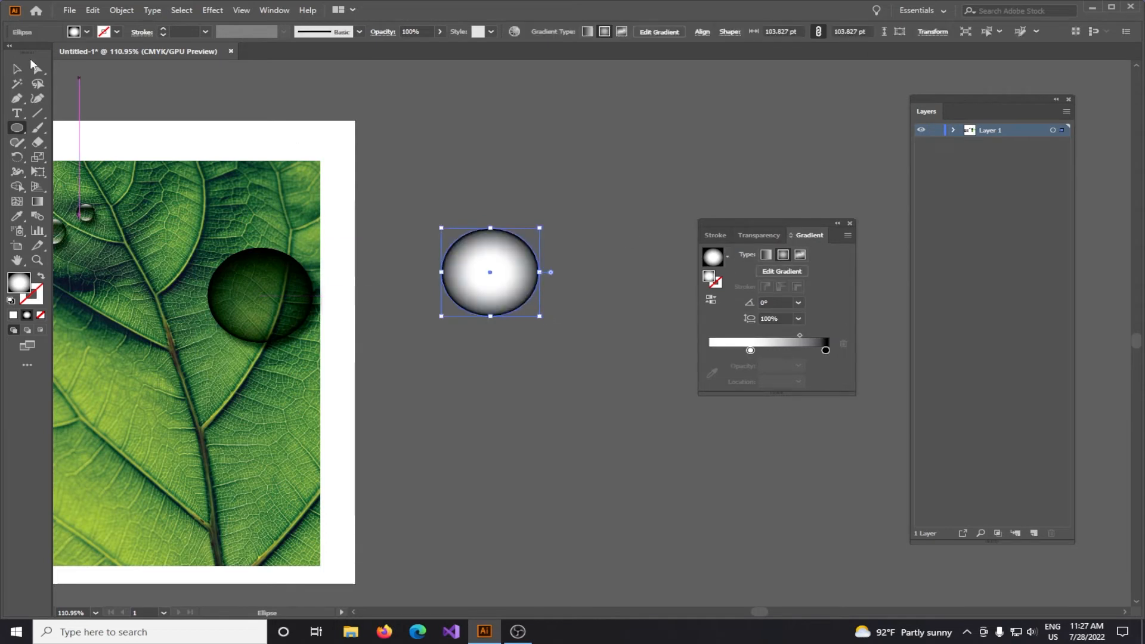
pyautogui.click(86, 32)
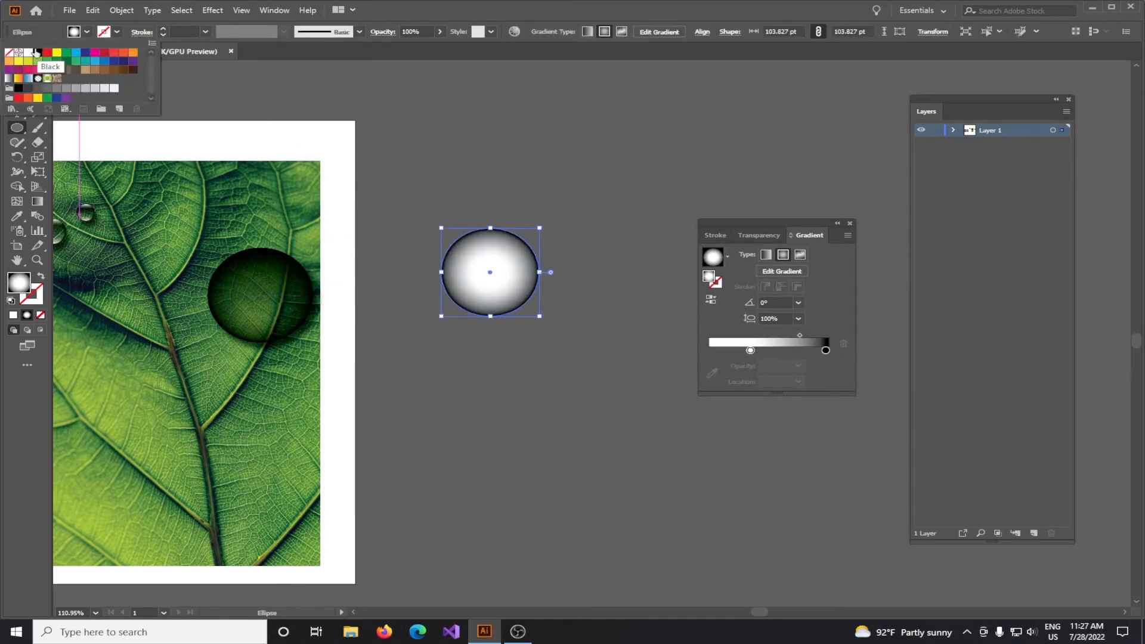
pyautogui.click(724, 262)
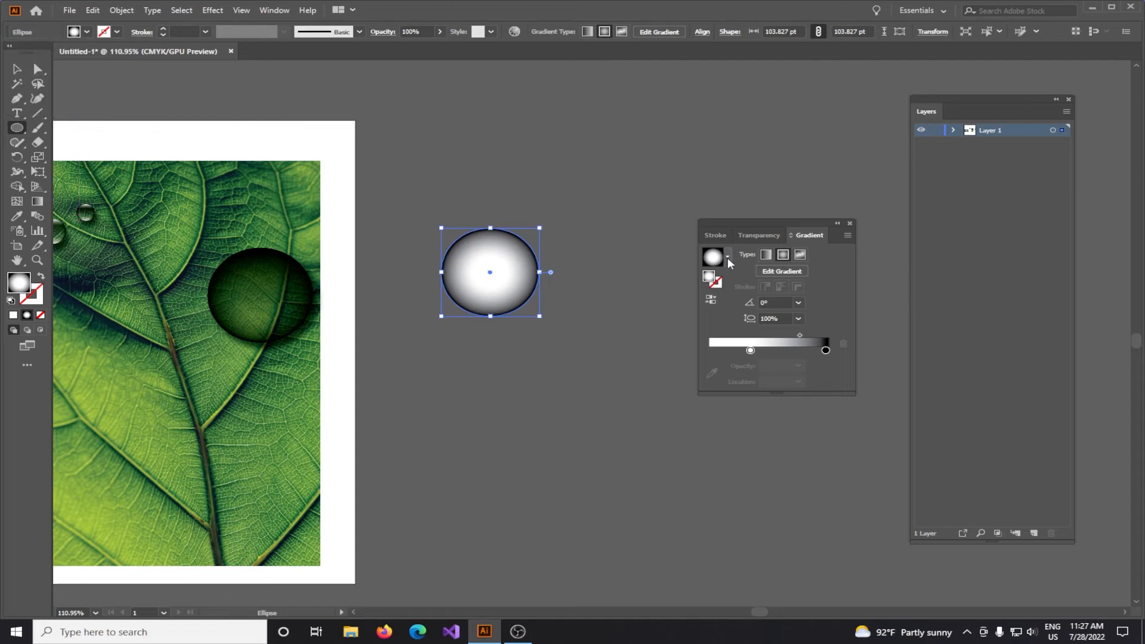
pyautogui.click(720, 265)
pyautogui.click(678, 281)
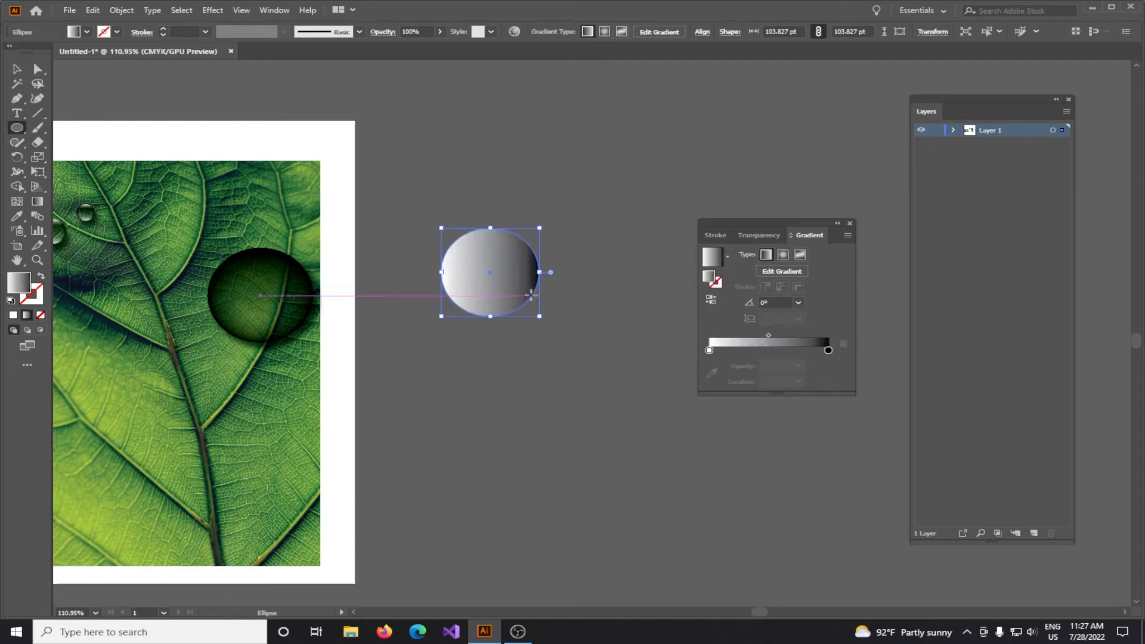
# Step: Set the new circle's gradient angle to 90° and rearrange its stops to black at about 5% and white at 100%
pyautogui.click(797, 303)
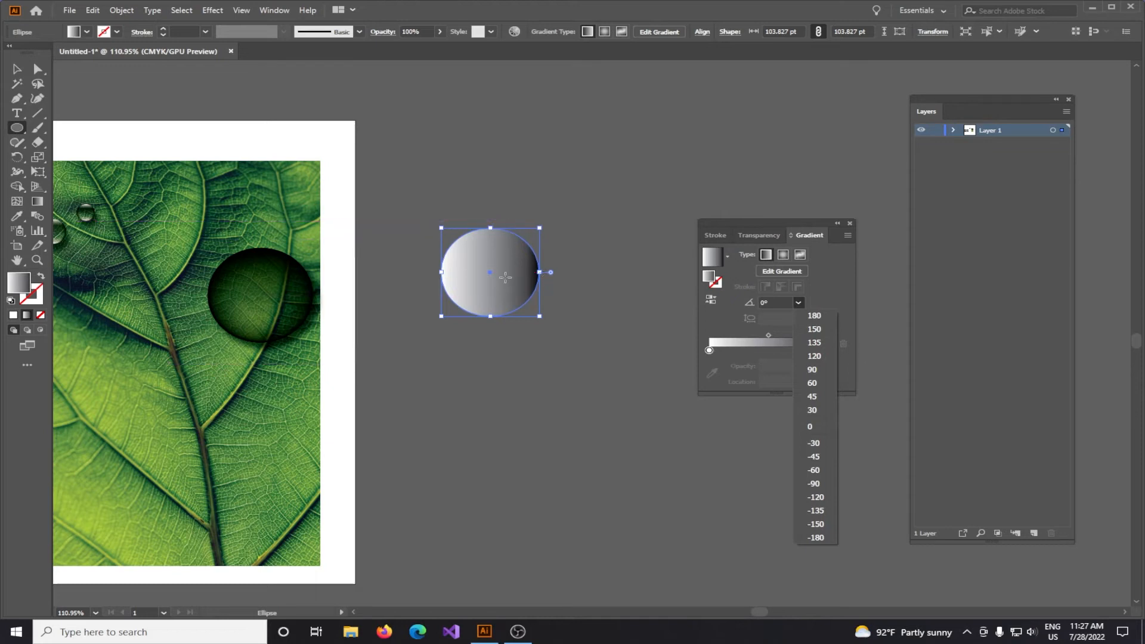
pyautogui.click(812, 369)
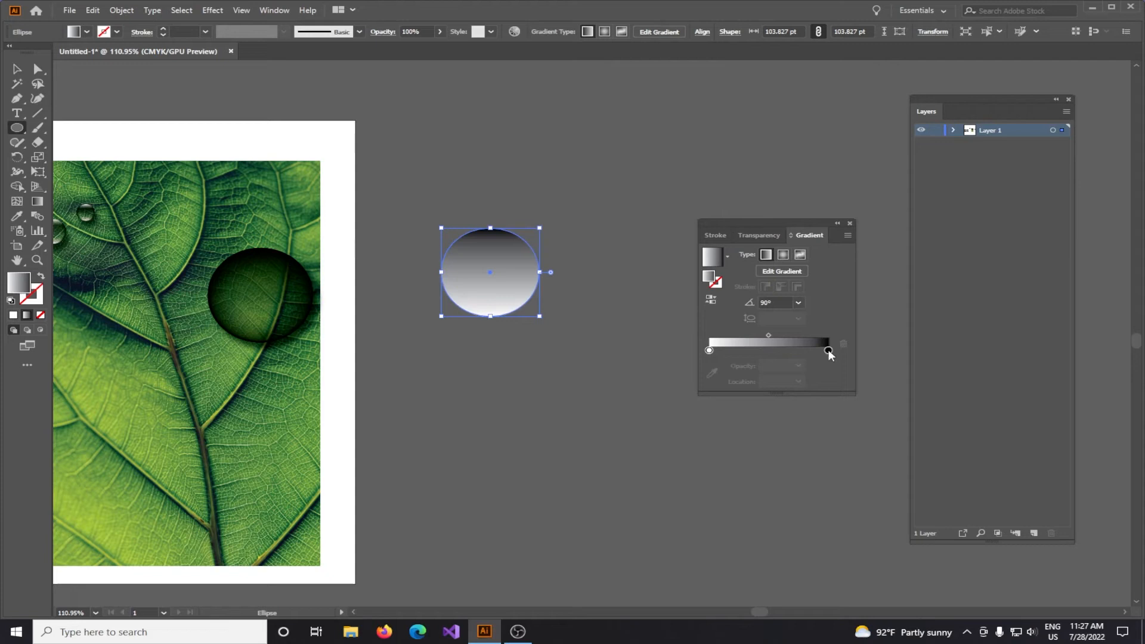
pyautogui.moveTo(767, 335); pyautogui.dragTo(760, 335)
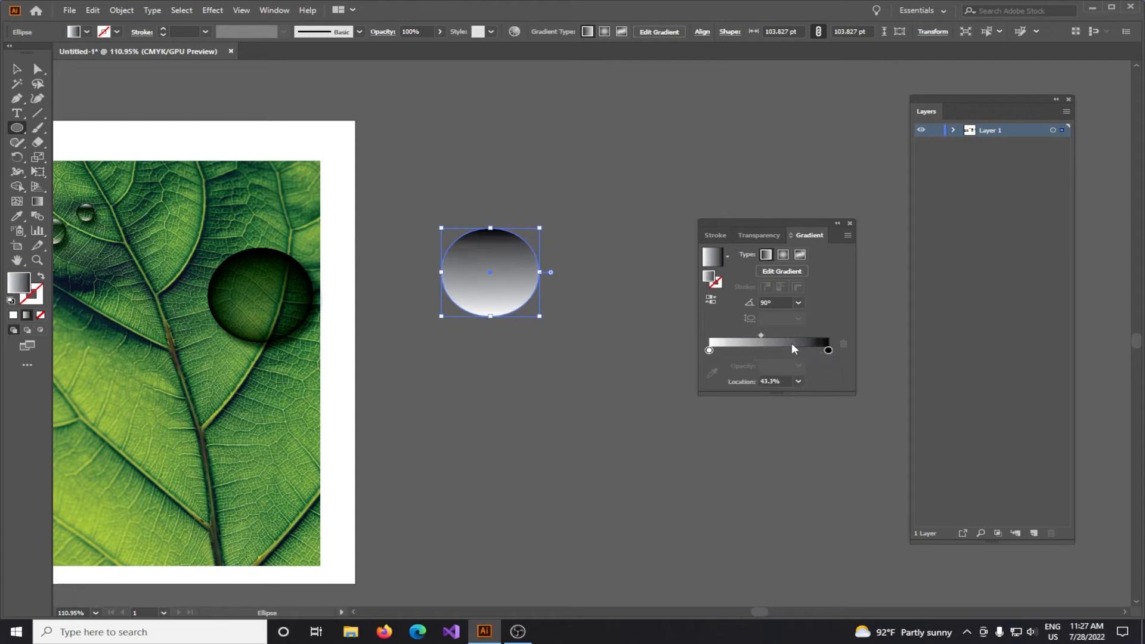
pyautogui.moveTo(828, 351); pyautogui.dragTo(792, 350)
pyautogui.moveTo(708, 351)
pyautogui.mouseDown()
pyautogui.moveTo(828, 351)
pyautogui.moveTo(705, 354)
pyautogui.moveTo(715, 356)
pyautogui.mouseUp()
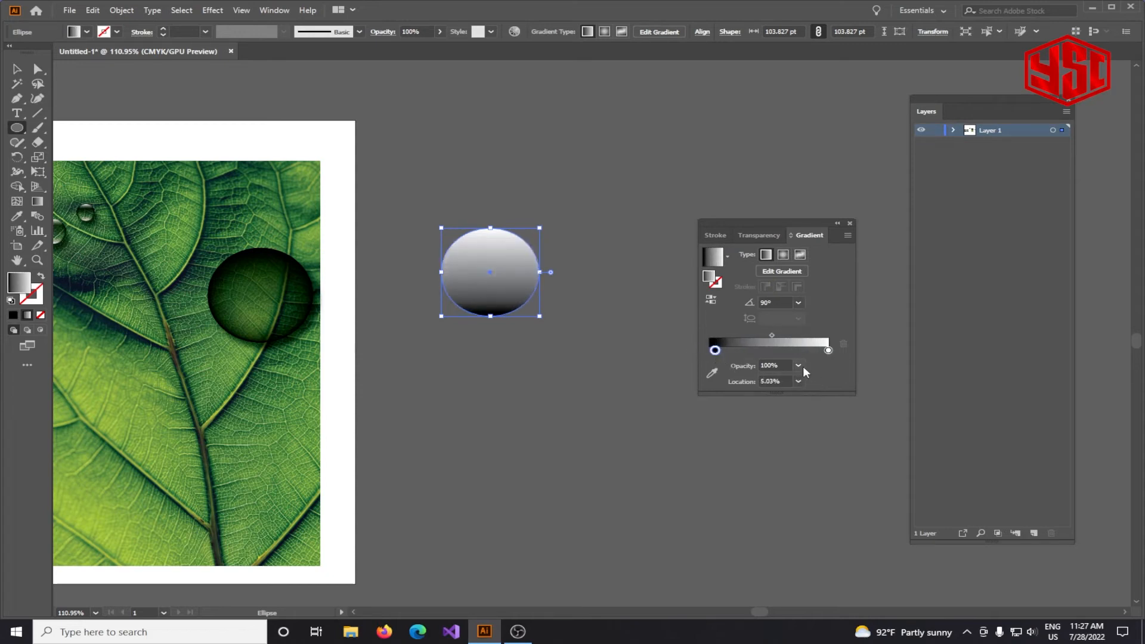
# Step: Set the black gradient stop's opacity to 0%, leaving the white stop at the 100% location
pyautogui.click(799, 365)
pyautogui.click(808, 383)
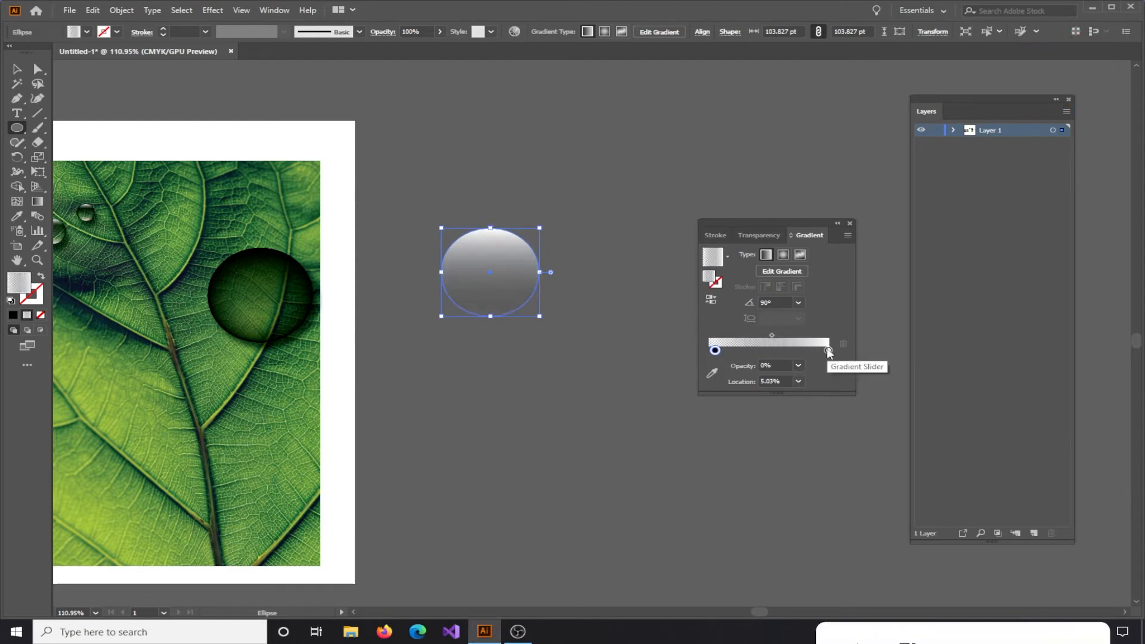
pyautogui.moveTo(828, 351); pyautogui.dragTo(797, 351)
pyautogui.hotkey('ctrl', 'z')
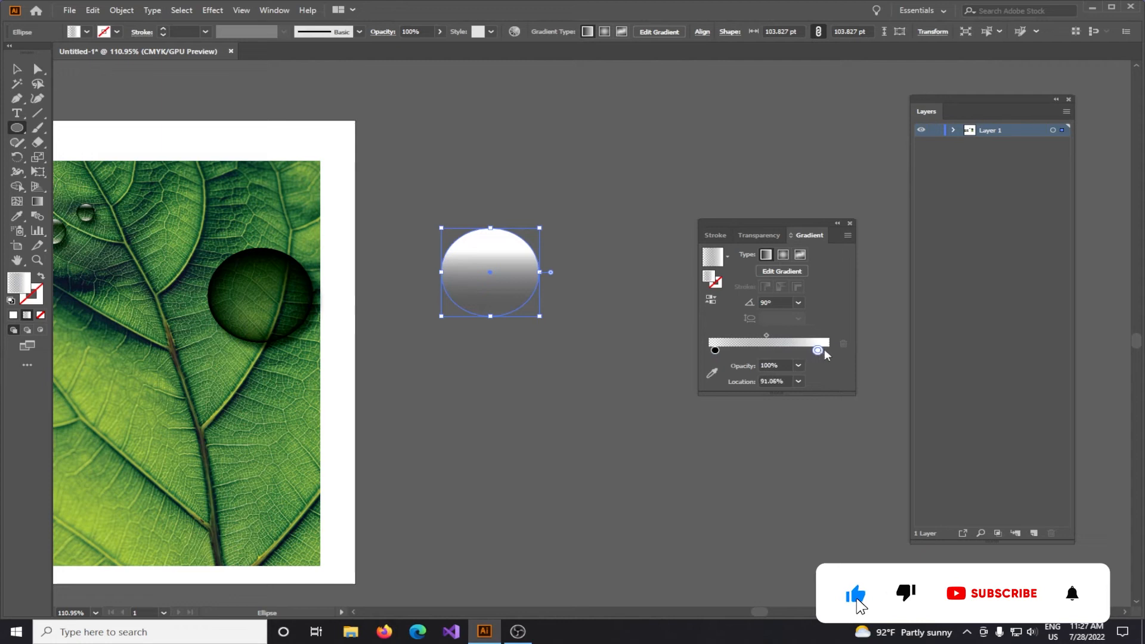
# Step: Place the transparent-to-white circle over the dark droplet and scale it down to about 68 pt at the droplet's upper edge
pyautogui.press('v')
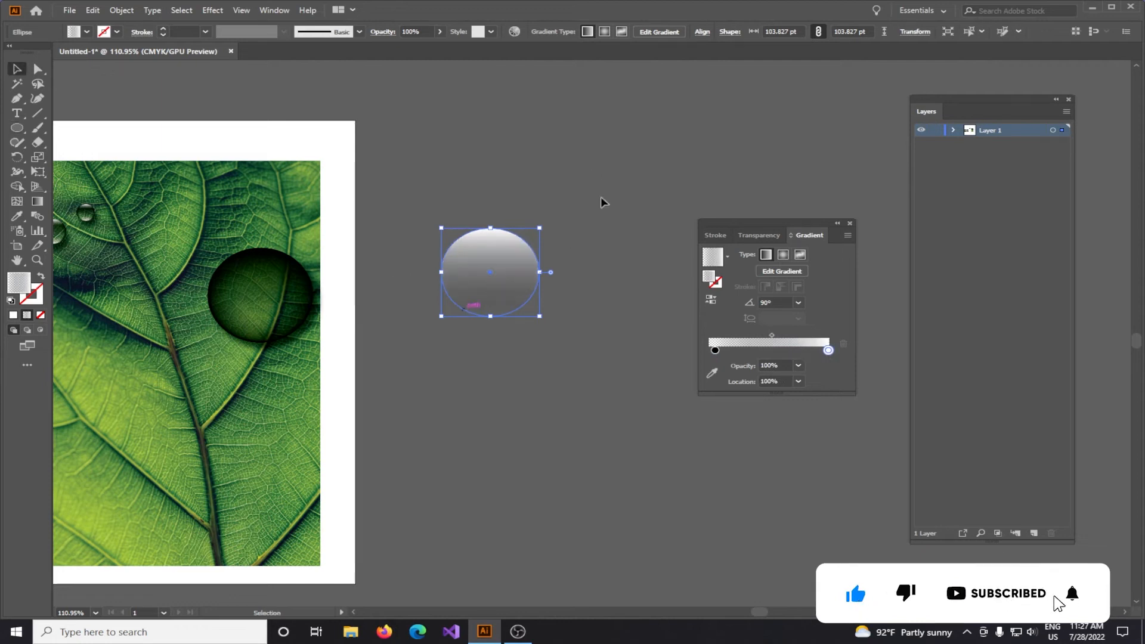
pyautogui.click(603, 203)
pyautogui.moveTo(369, 262); pyautogui.dragTo(574, 230)
pyautogui.moveTo(696, 214); pyautogui.dragTo(469, 237)
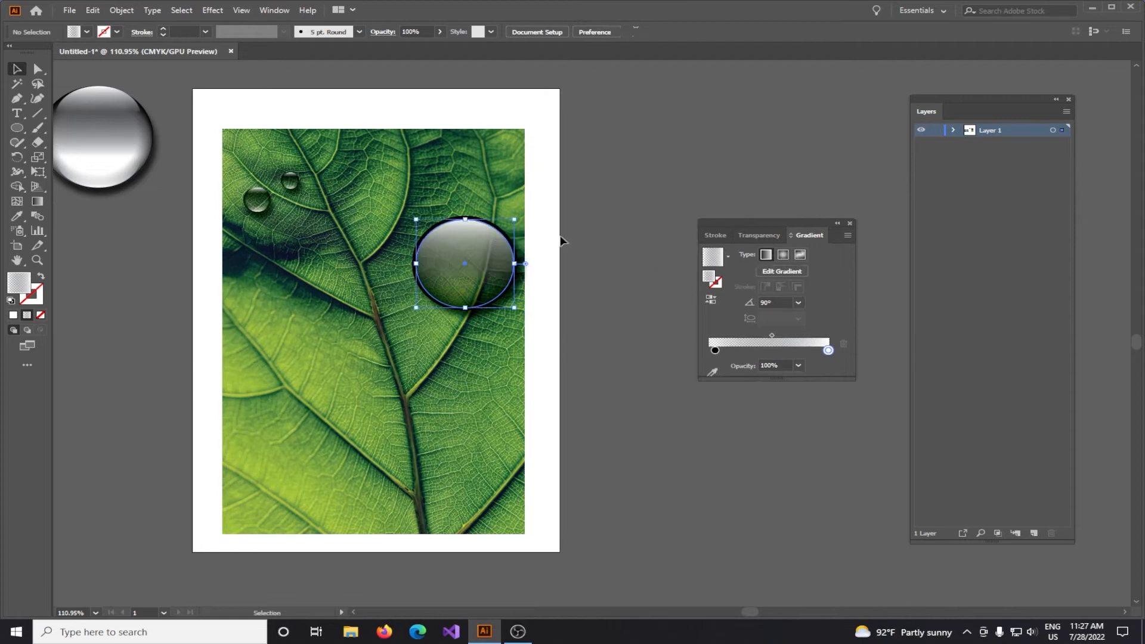
pyautogui.scroll(3, 451, 258)
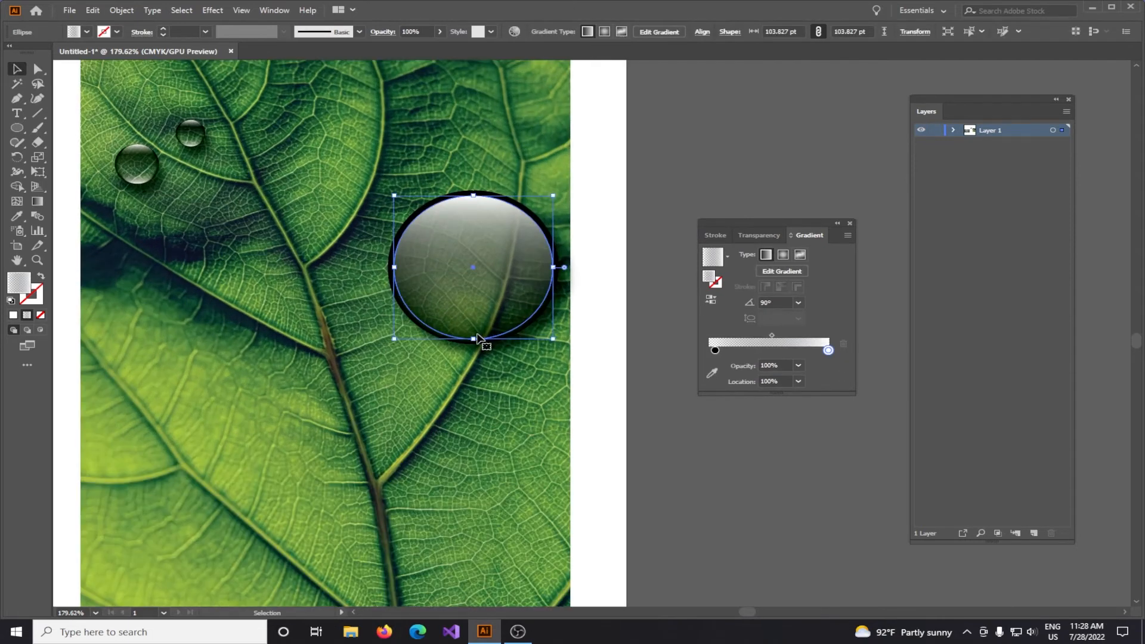
pyautogui.moveTo(555, 194); pyautogui.dragTo(508, 231)
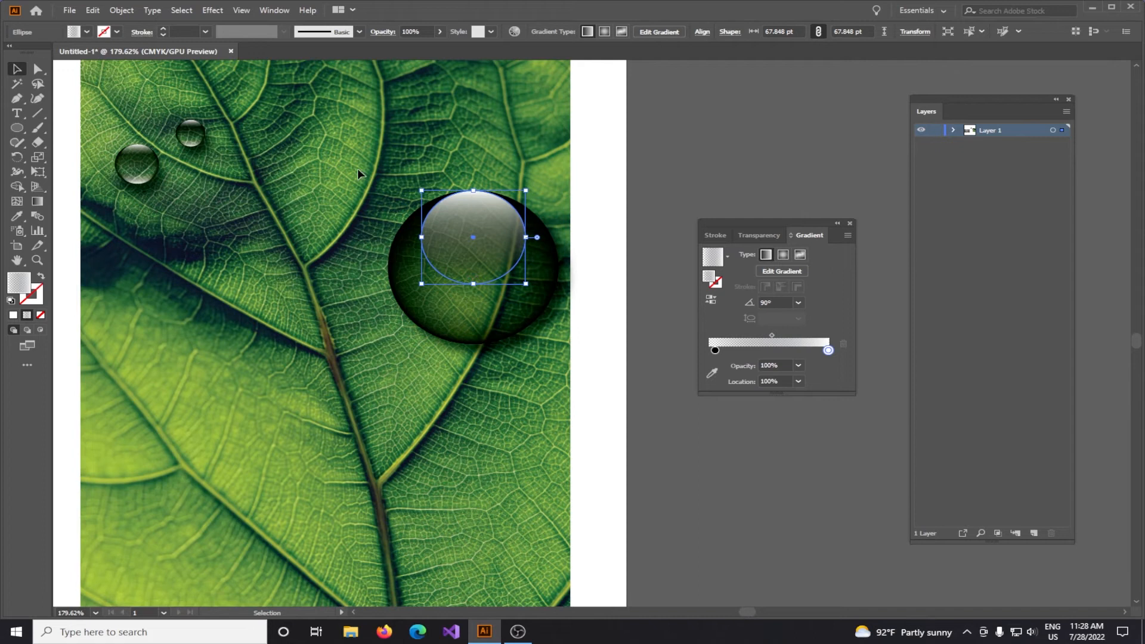
# Step: Raise the highlight circle's lowest anchor point so its lower edge curves slightly inward
pyautogui.click(37, 70)
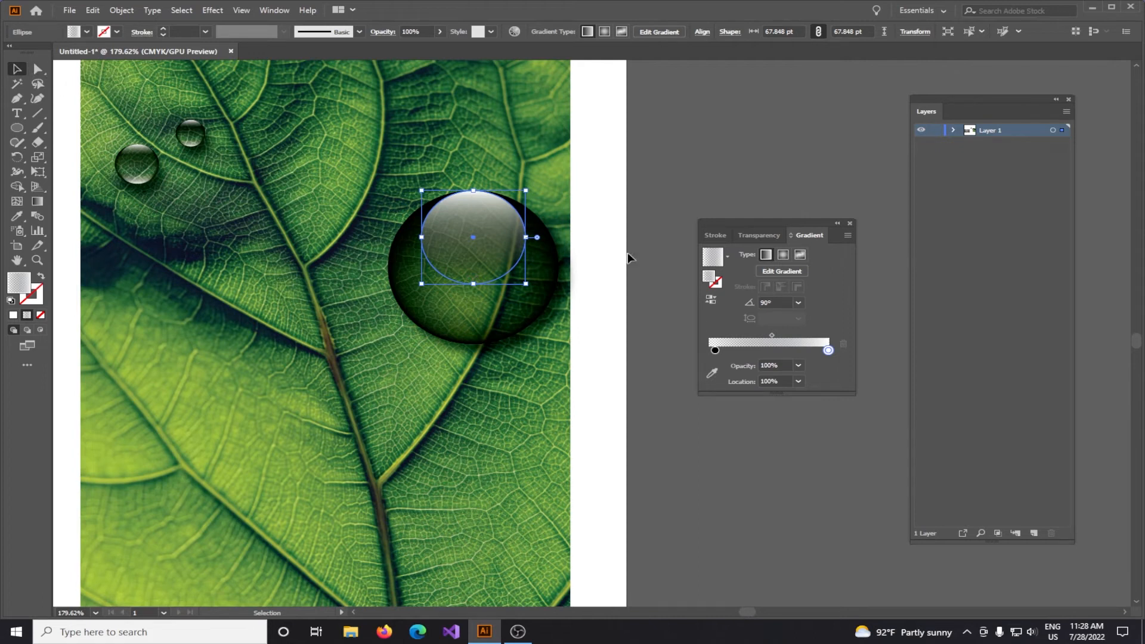
pyautogui.click(472, 285)
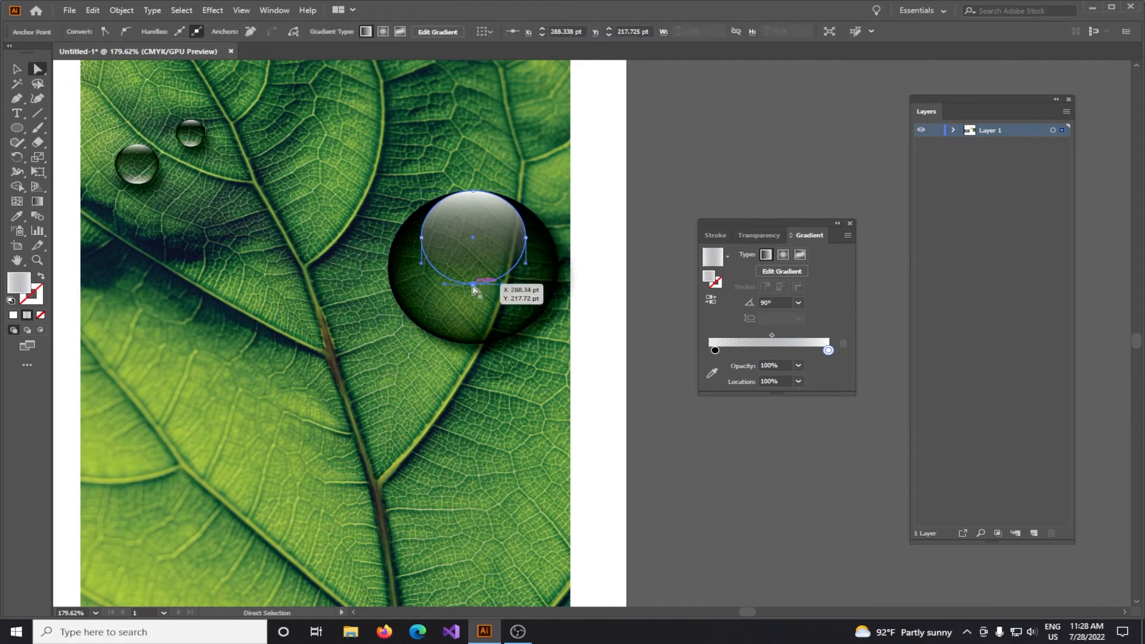
pyautogui.moveTo(472, 284); pyautogui.dragTo(471, 247)
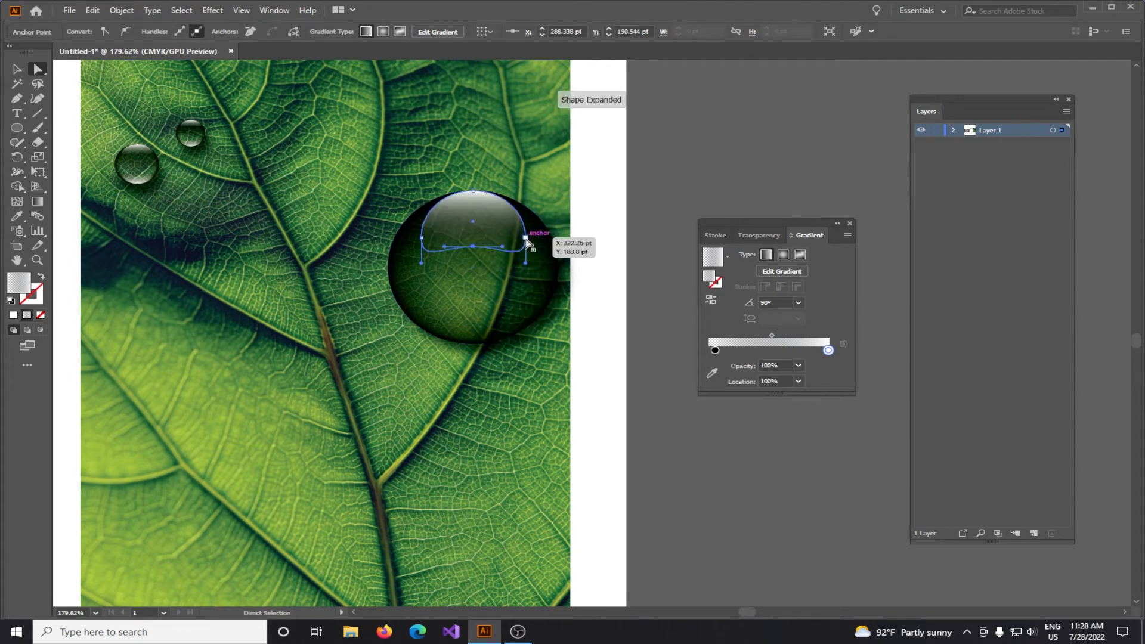
# Step: Widen the highlight shape on both sides so it spans most of the droplet's upper part
pyautogui.press('v')
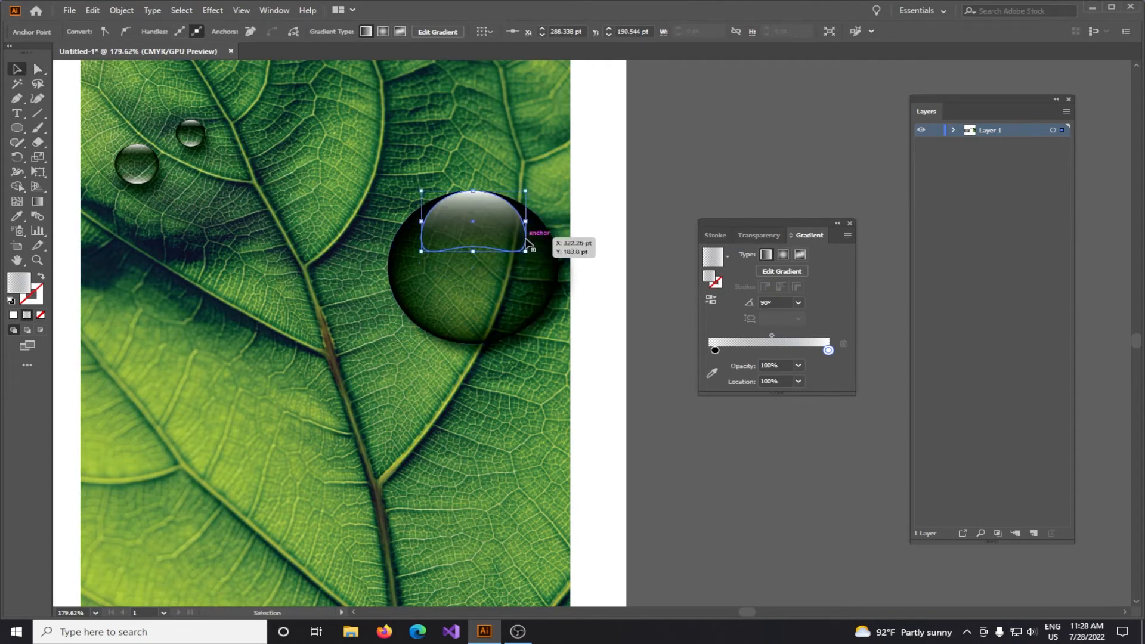
pyautogui.moveTo(526, 221); pyautogui.dragTo(538, 222)
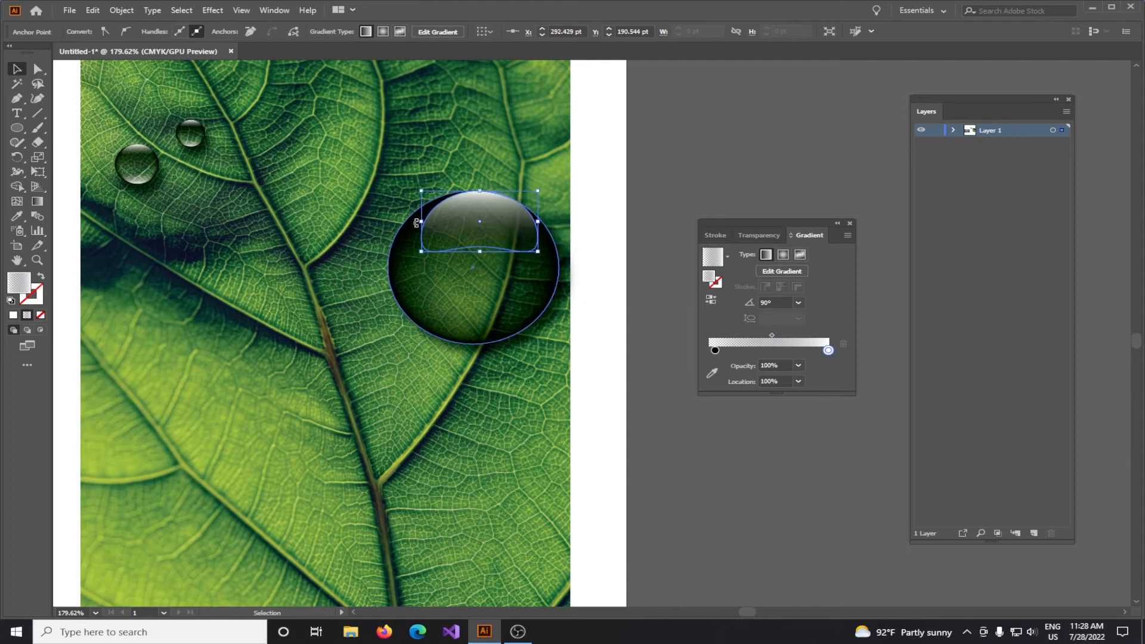
pyautogui.moveTo(420, 224); pyautogui.dragTo(409, 233)
pyautogui.click(719, 159)
pyautogui.moveTo(718, 157); pyautogui.dragTo(580, 247)
pyautogui.click(441, 196)
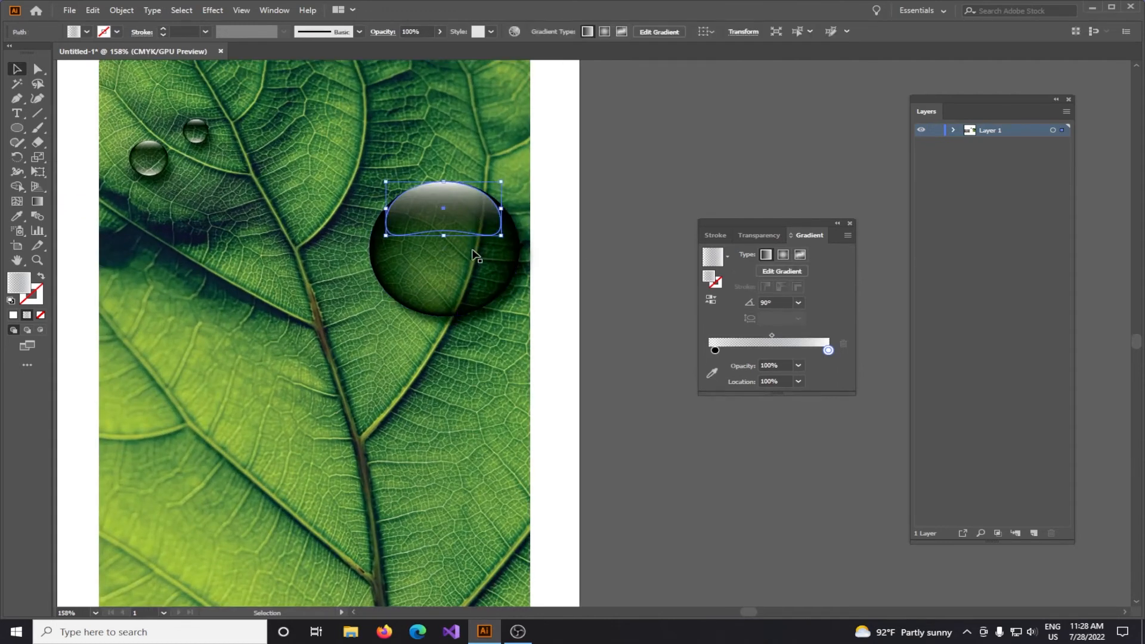
pyautogui.click(730, 111)
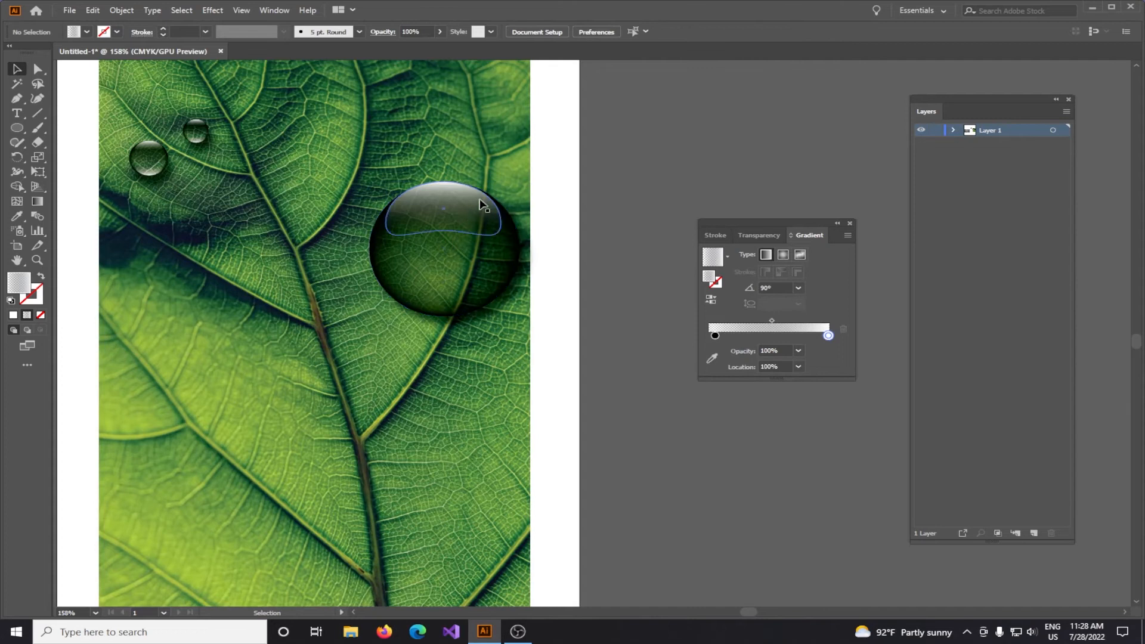
# Step: Reflect a copy of the highlight shape across the horizontal axis and place it along the droplet's lower edge
pyautogui.scroll(3, 440, 207)
pyautogui.click(465, 192)
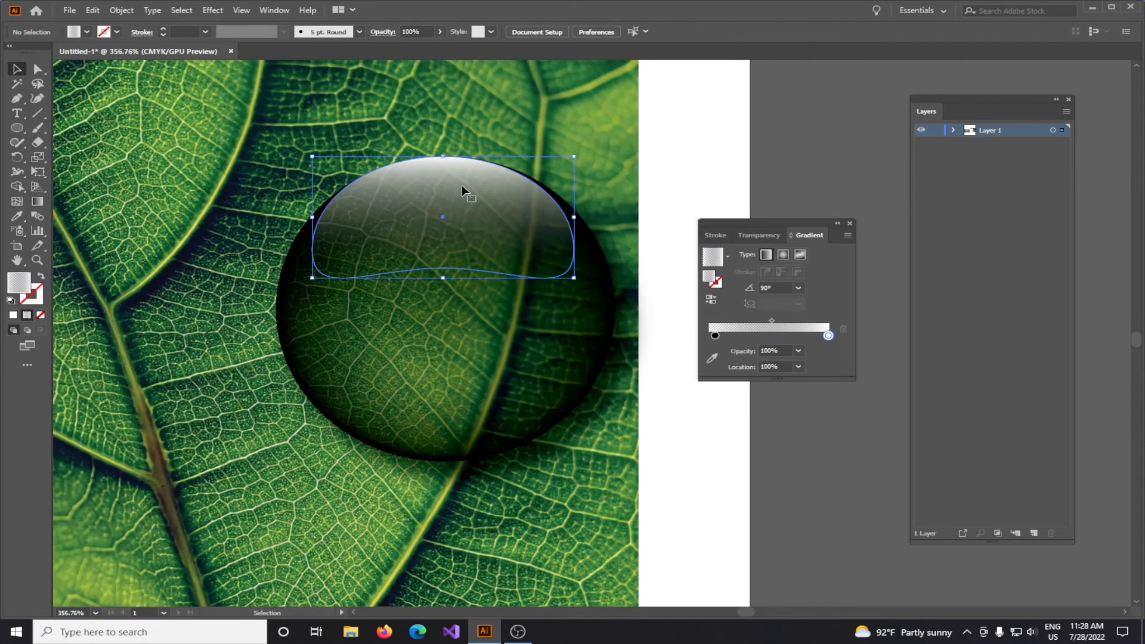
pyautogui.rightClick(463, 188)
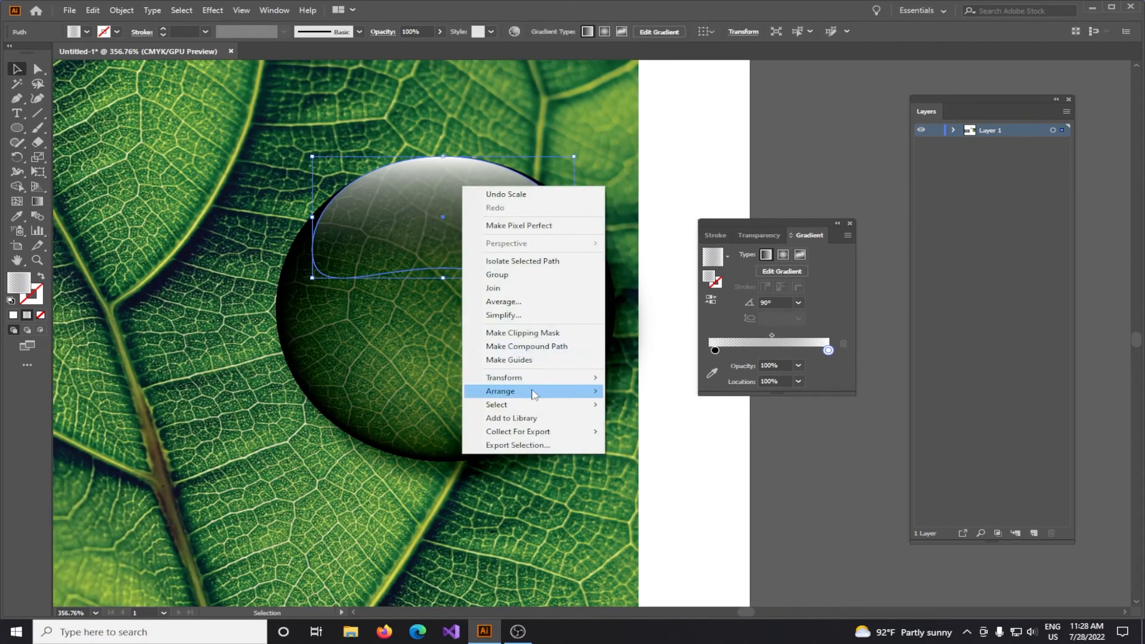
pyautogui.moveTo(531, 381)
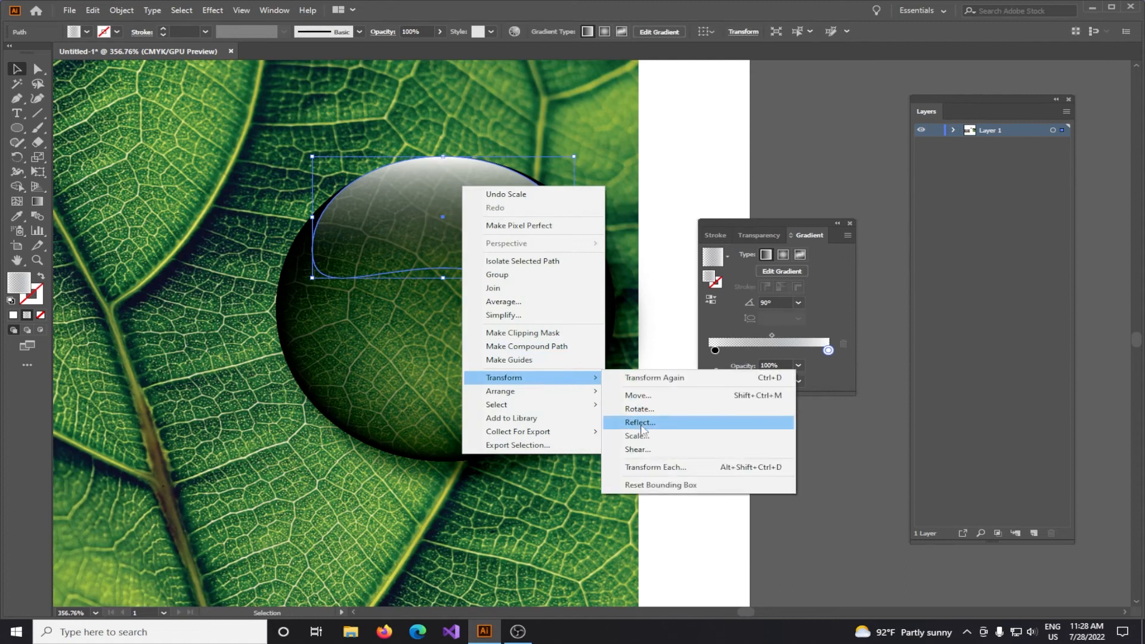
pyautogui.click(640, 423)
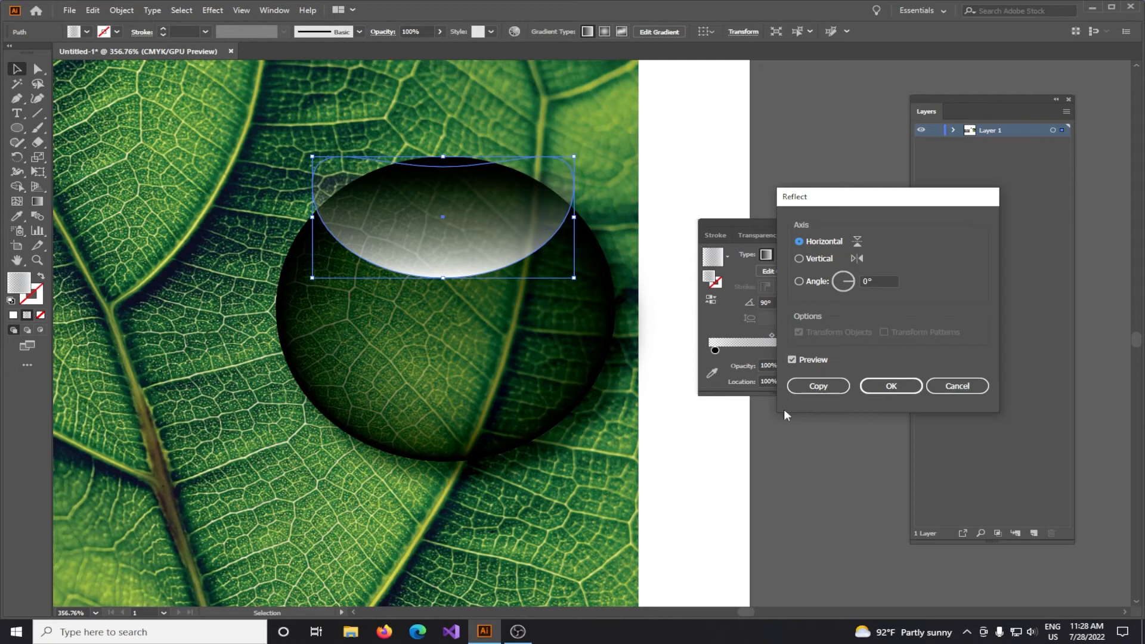
pyautogui.press('Escape')
pyautogui.moveTo(501, 205); pyautogui.dragTo(506, 385)
pyautogui.scroll(-7, 582, 349)
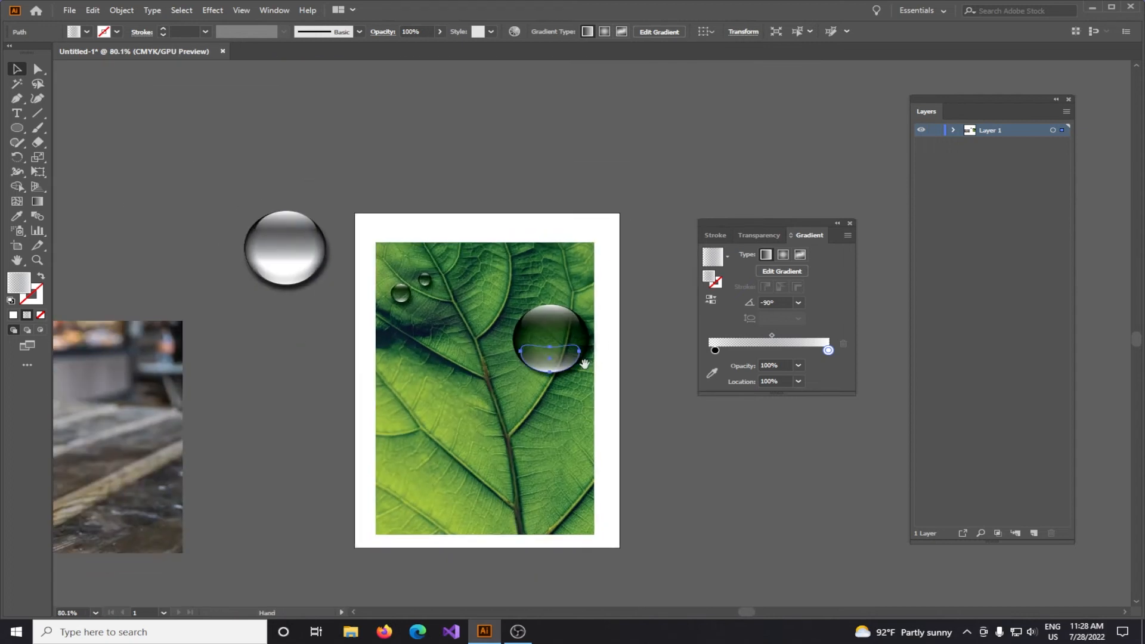
pyautogui.moveTo(585, 364); pyautogui.dragTo(402, 298)
pyautogui.click(578, 258)
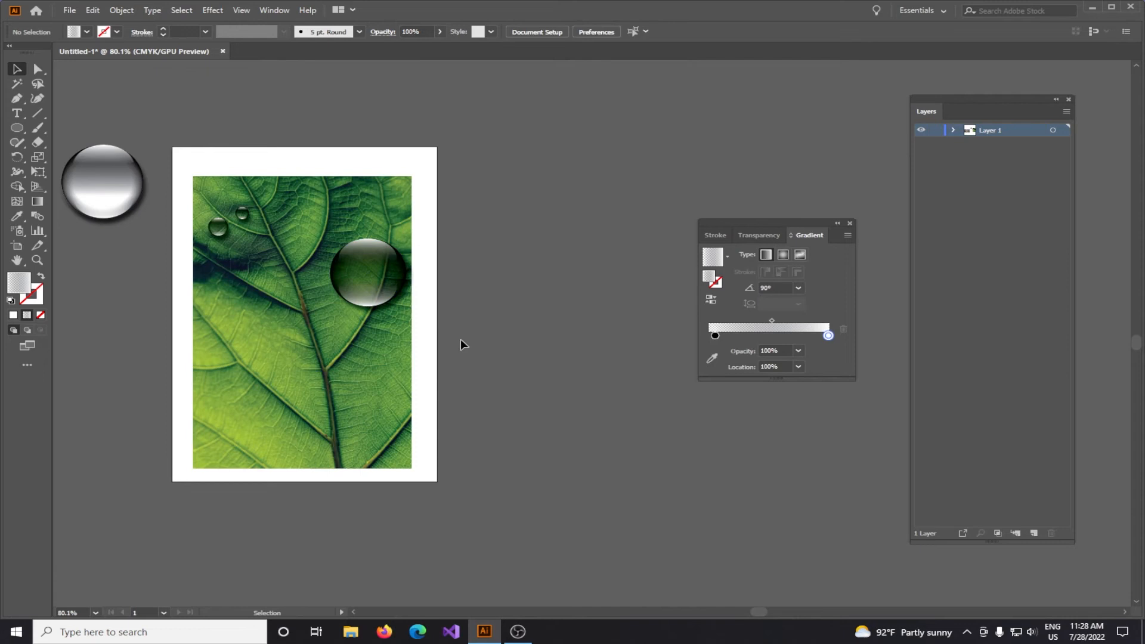
# Step: Group all the shapes of the large droplet and place a duplicate of the group beside the artboard
pyautogui.moveTo(320, 231); pyautogui.dragTo(320, 231)
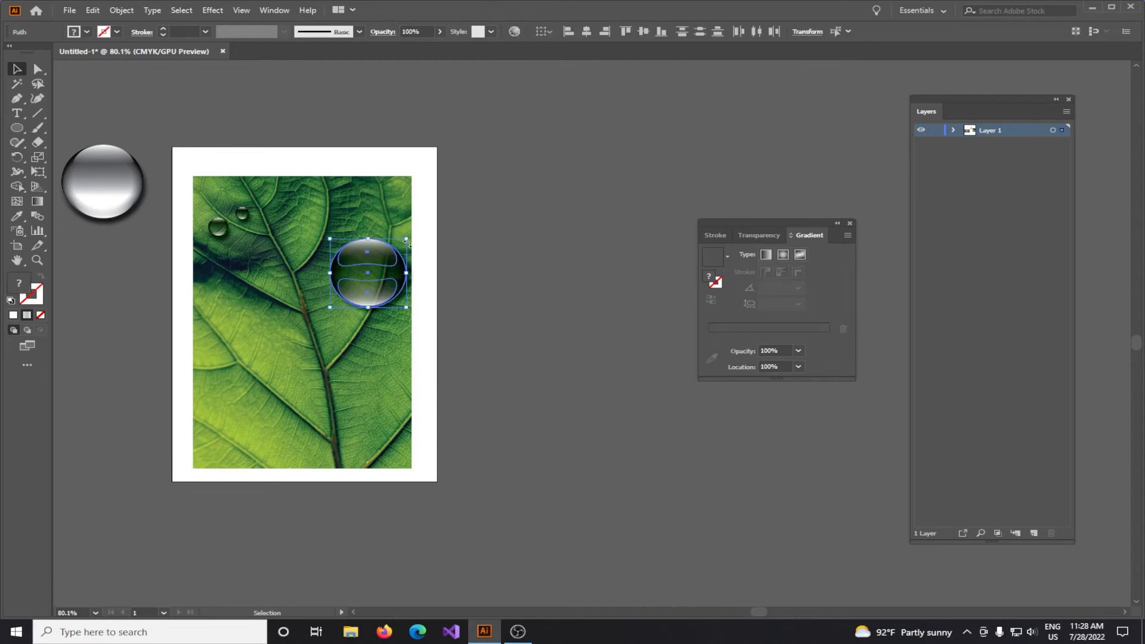
pyautogui.hotkey('ctrl', 'g')
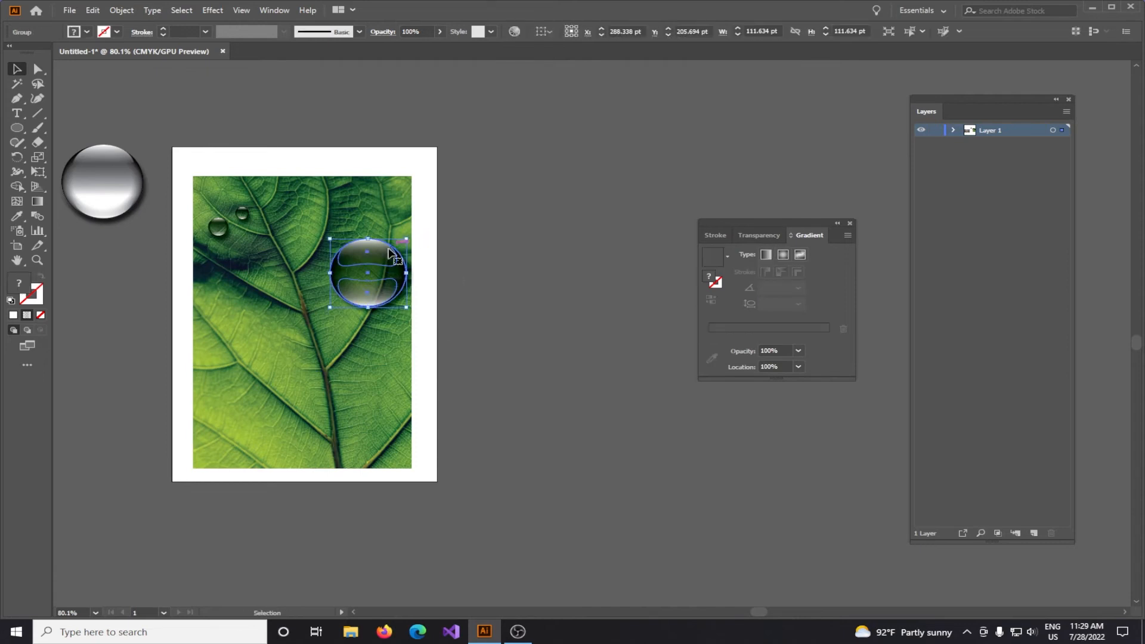
pyautogui.moveTo(381, 255); pyautogui.dragTo(563, 226)
pyautogui.click(637, 257)
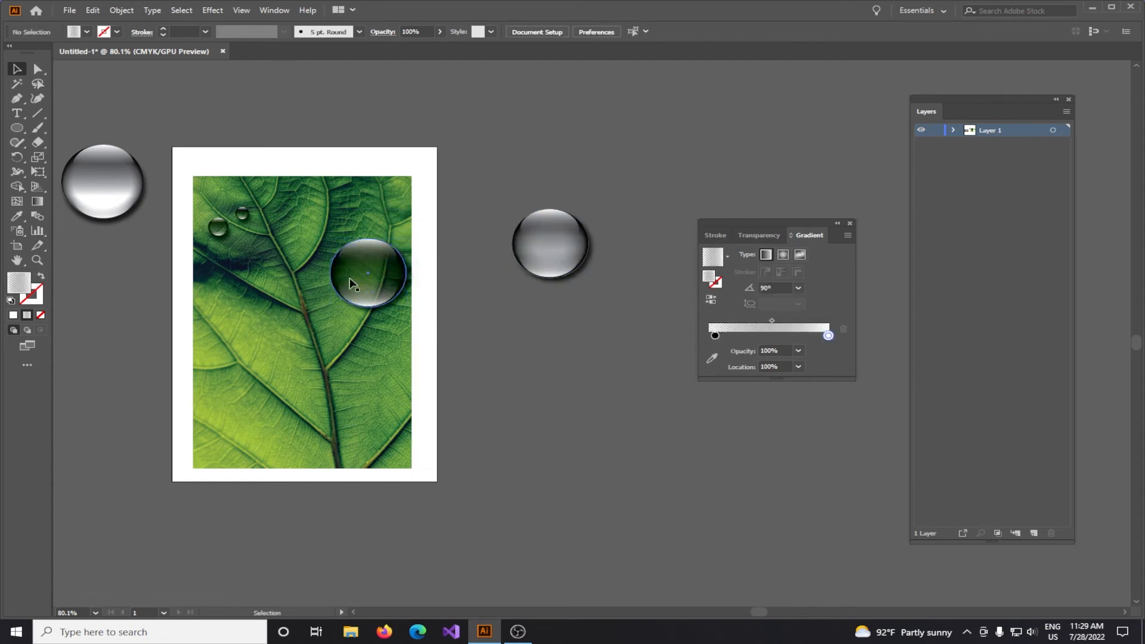
# Step: Scale the grouped droplet on the leaf down proportionally to about 39.5 pt
pyautogui.click(387, 250)
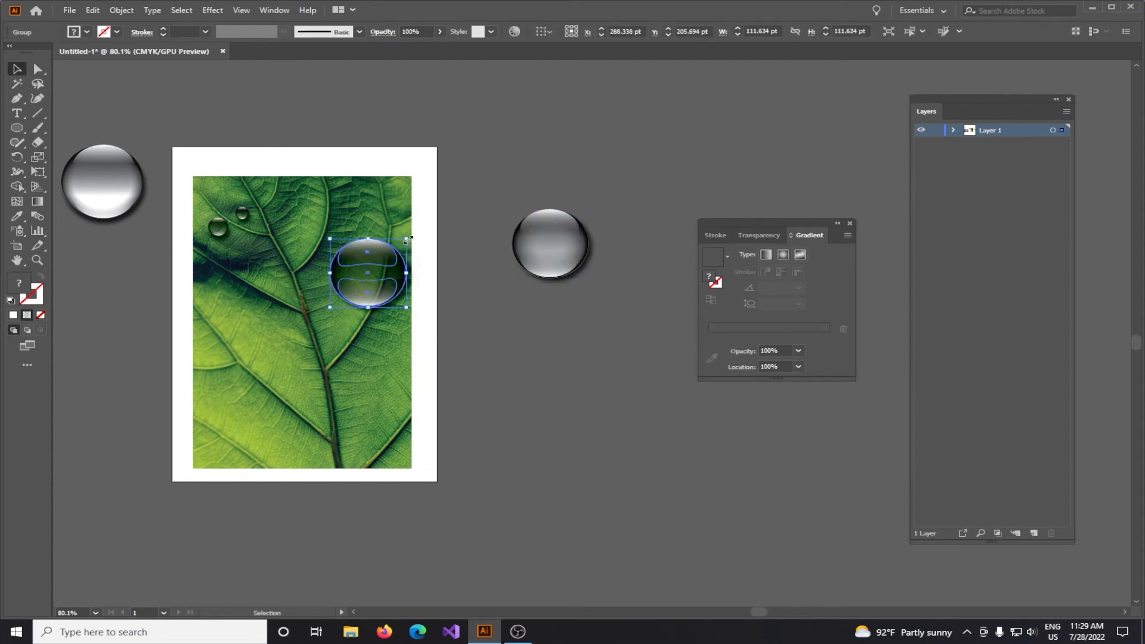
pyautogui.moveTo(407, 238); pyautogui.dragTo(357, 283)
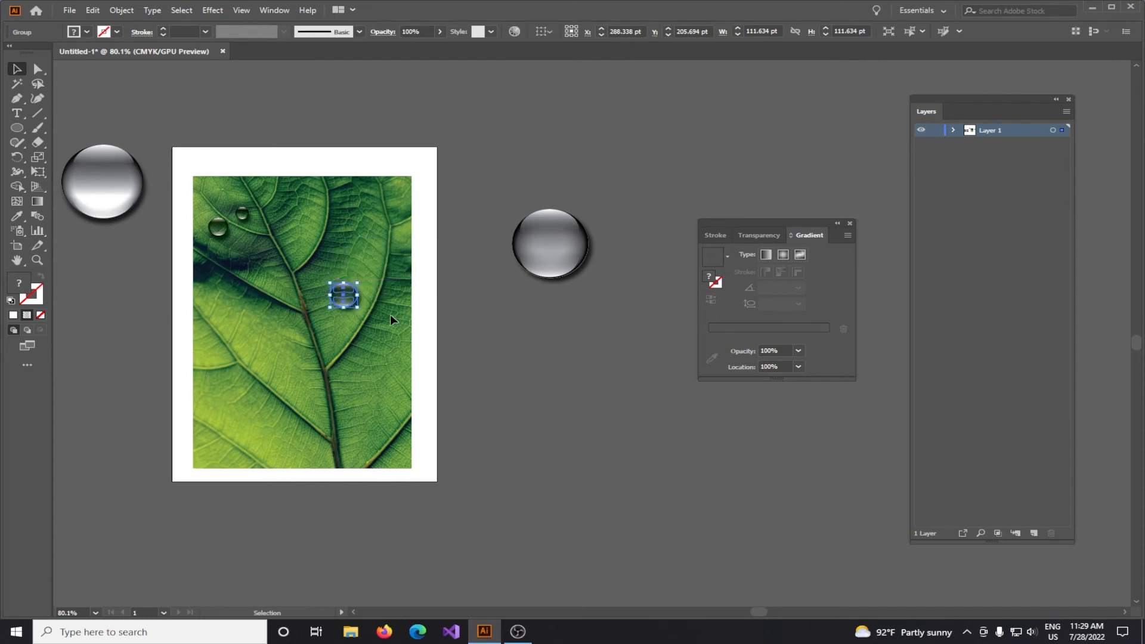
pyautogui.click(575, 360)
pyautogui.scroll(5, 343, 298)
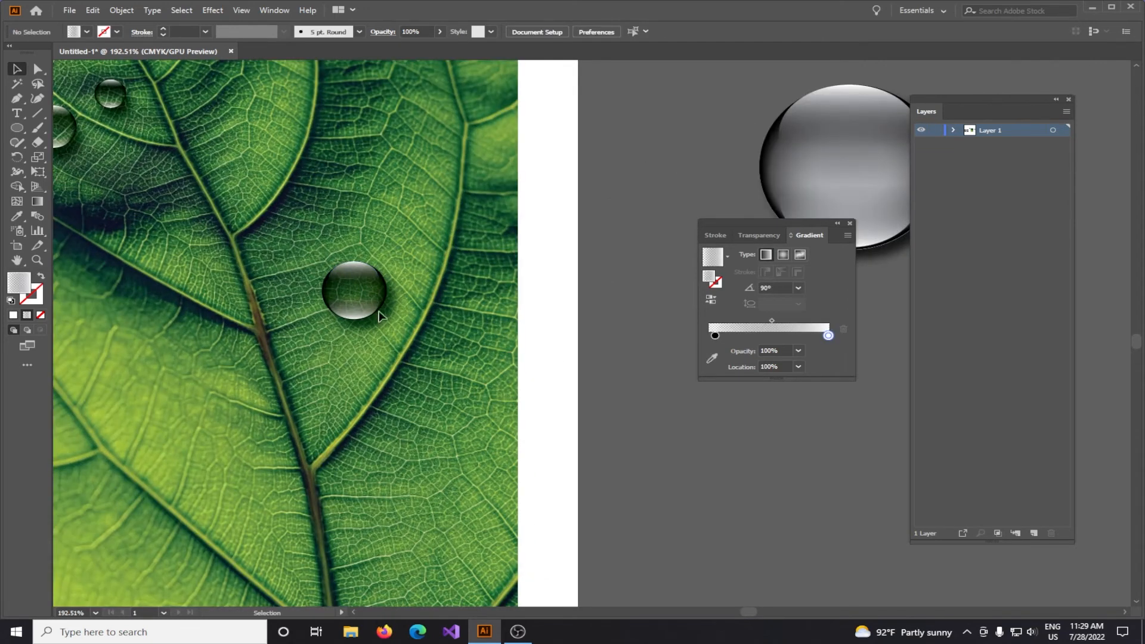
pyautogui.moveTo(450, 347); pyautogui.dragTo(379, 307)
# Step: Move the whole group of small droplets off the cola can onto the empty canvas below the photo
pyautogui.hotkey('ctrl', 'space')
pyautogui.moveTo(527, 347); pyautogui.dragTo(358, 354)
pyautogui.press('space')
pyautogui.moveTo(204, 281); pyautogui.dragTo(430, 233)
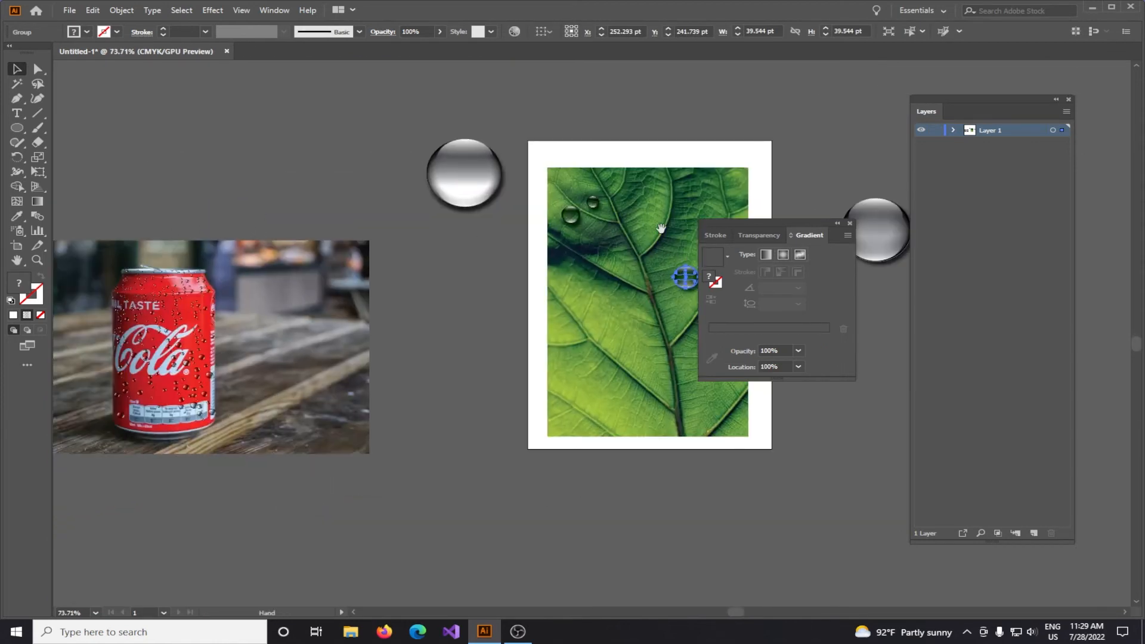
pyautogui.moveTo(661, 228); pyautogui.dragTo(297, 192)
pyautogui.moveTo(156, 274); pyautogui.dragTo(434, 258)
pyautogui.press('space')
pyautogui.moveTo(244, 244); pyautogui.dragTo(370, 236)
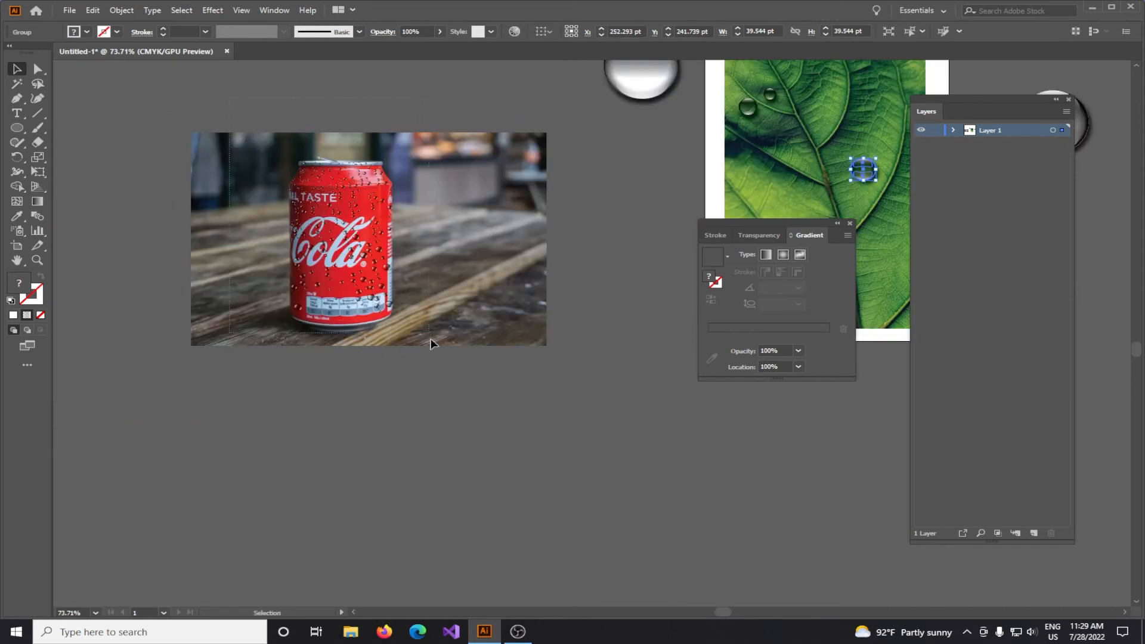
pyautogui.moveTo(430, 339); pyautogui.dragTo(434, 357)
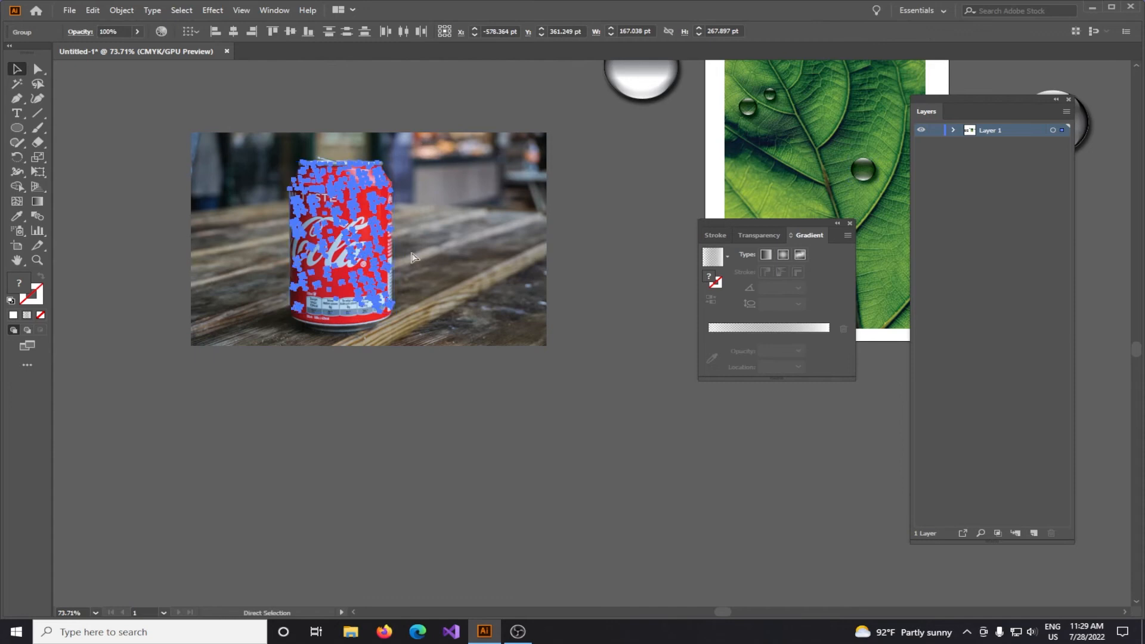
pyautogui.moveTo(376, 210); pyautogui.dragTo(665, 446)
pyautogui.moveTo(626, 341); pyautogui.dragTo(627, 341)
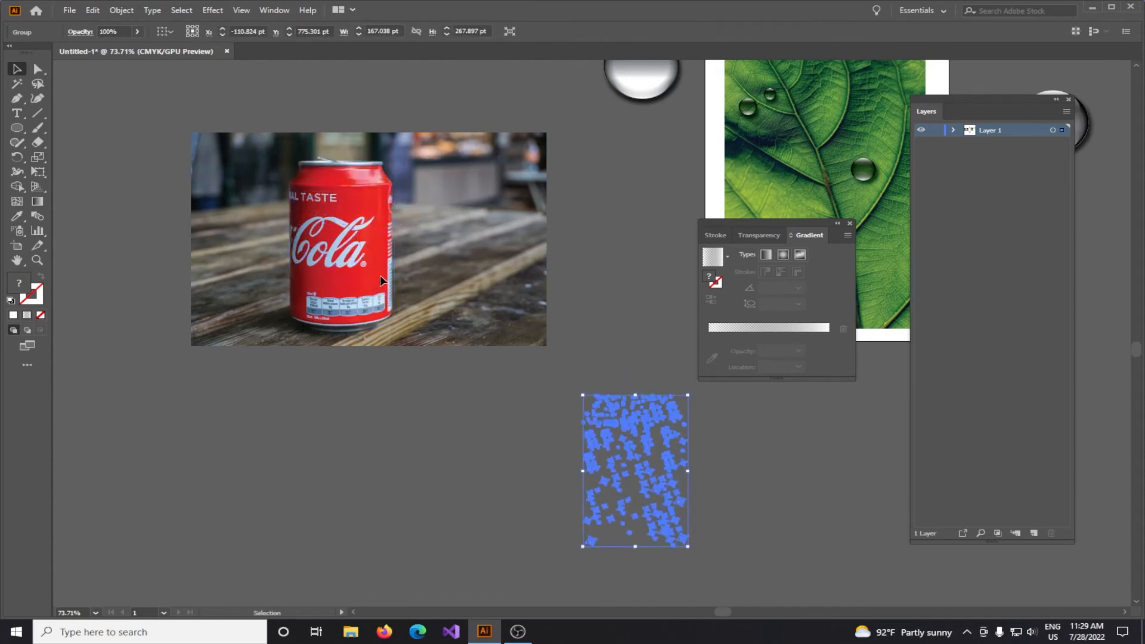
# Step: View the bare can, roughly place the droplet group back on it and undo the moves to restore its original position
pyautogui.moveTo(307, 211); pyautogui.dragTo(519, 344)
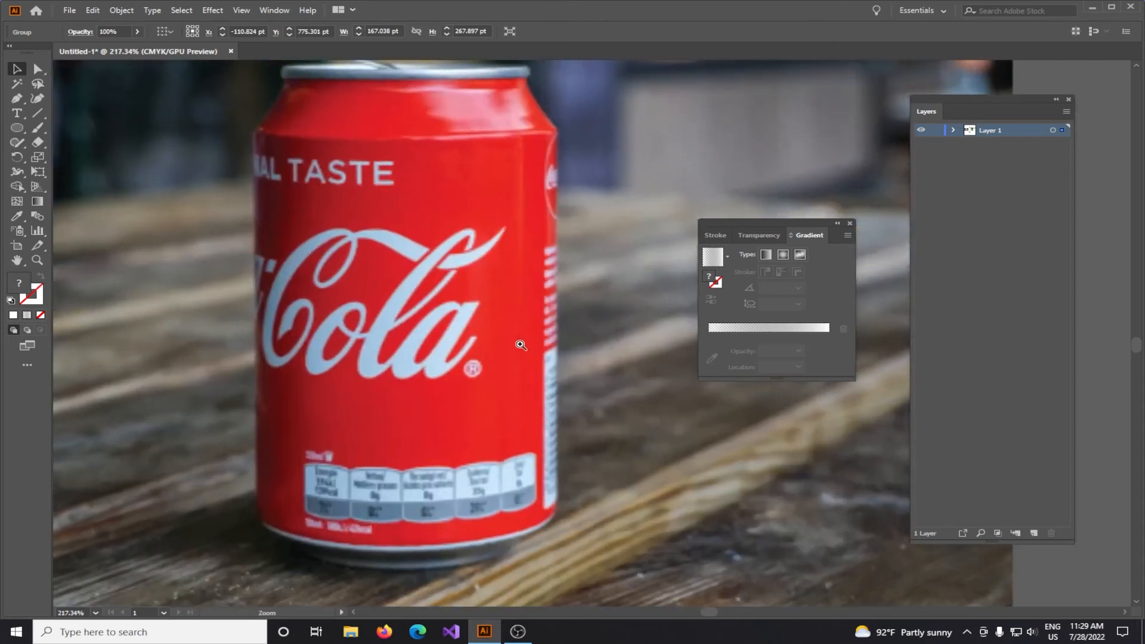
pyautogui.moveTo(409, 352); pyautogui.dragTo(323, 352)
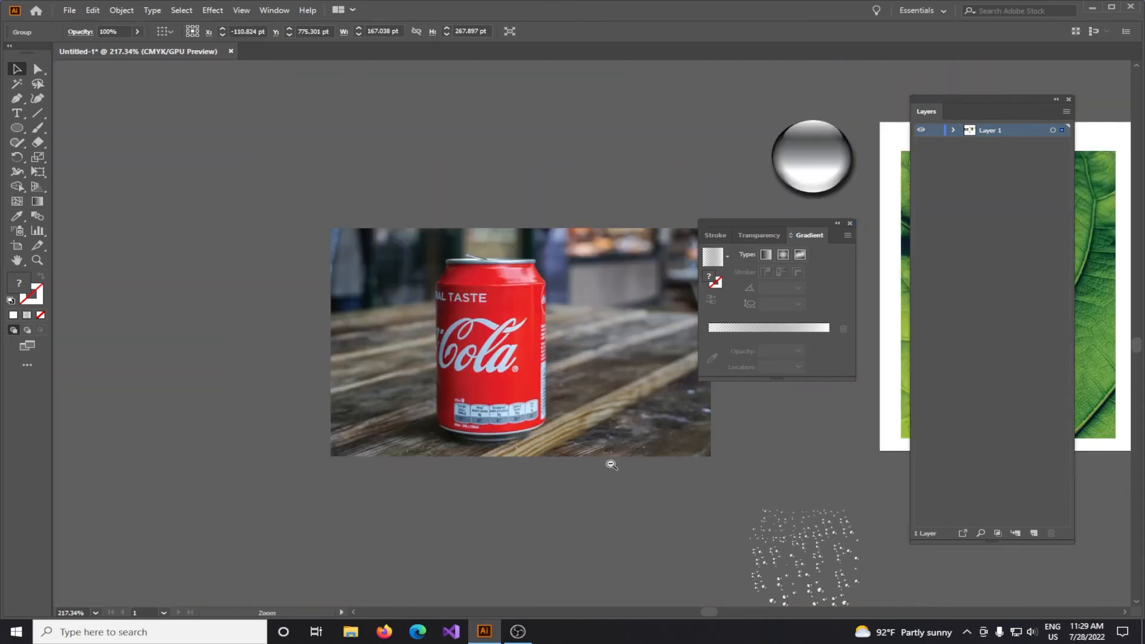
pyautogui.scroll(-3, 649, 469)
pyautogui.hscroll(5, 648, 469)
pyautogui.moveTo(644, 452); pyautogui.dragTo(329, 225)
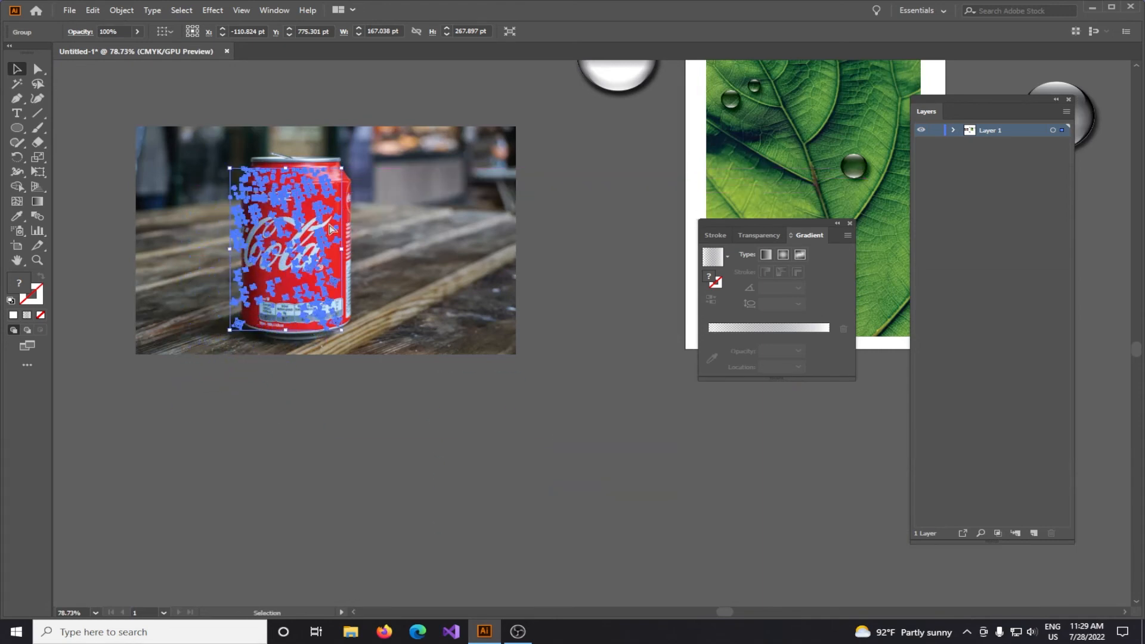
pyautogui.hotkey('ctrl', 'z')
pyautogui.hotkey('ctrl', 'shift', 'z')
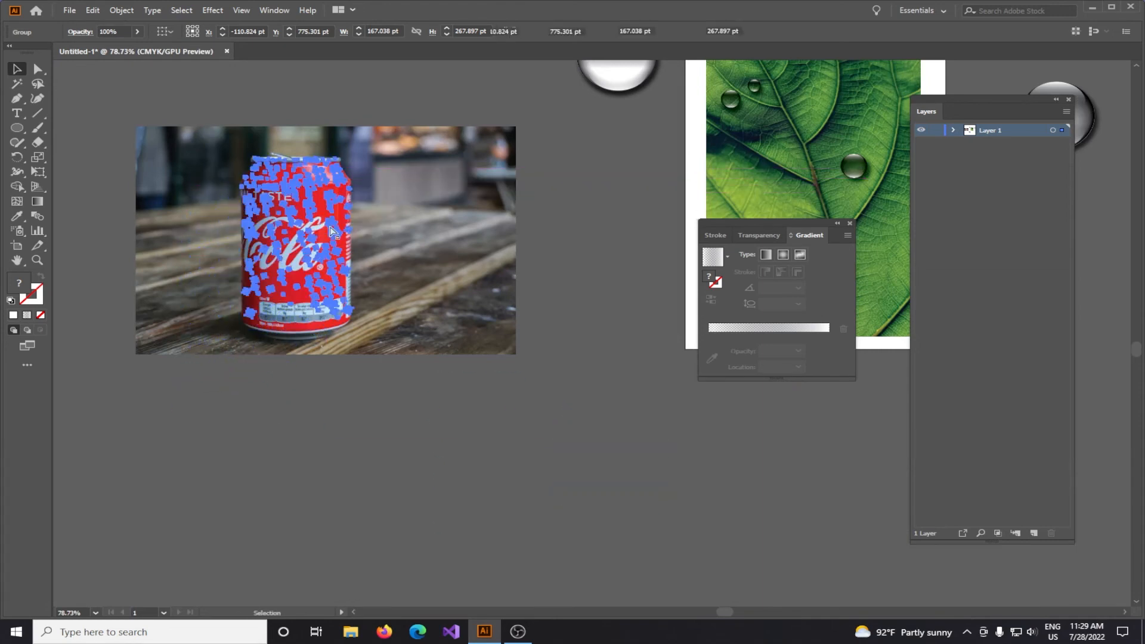
pyautogui.click(587, 248)
# Step: Hide the panels and examine the droplets on the can close up, returning to the leaf artwork
pyautogui.moveTo(296, 201); pyautogui.dragTo(517, 365)
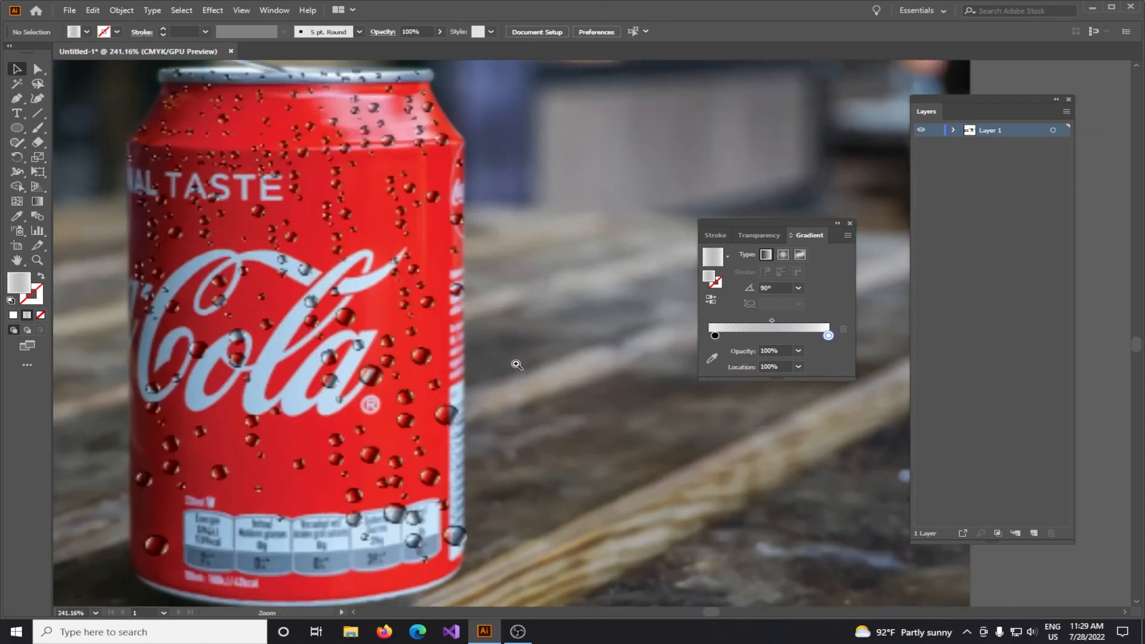
pyautogui.press('Tab')
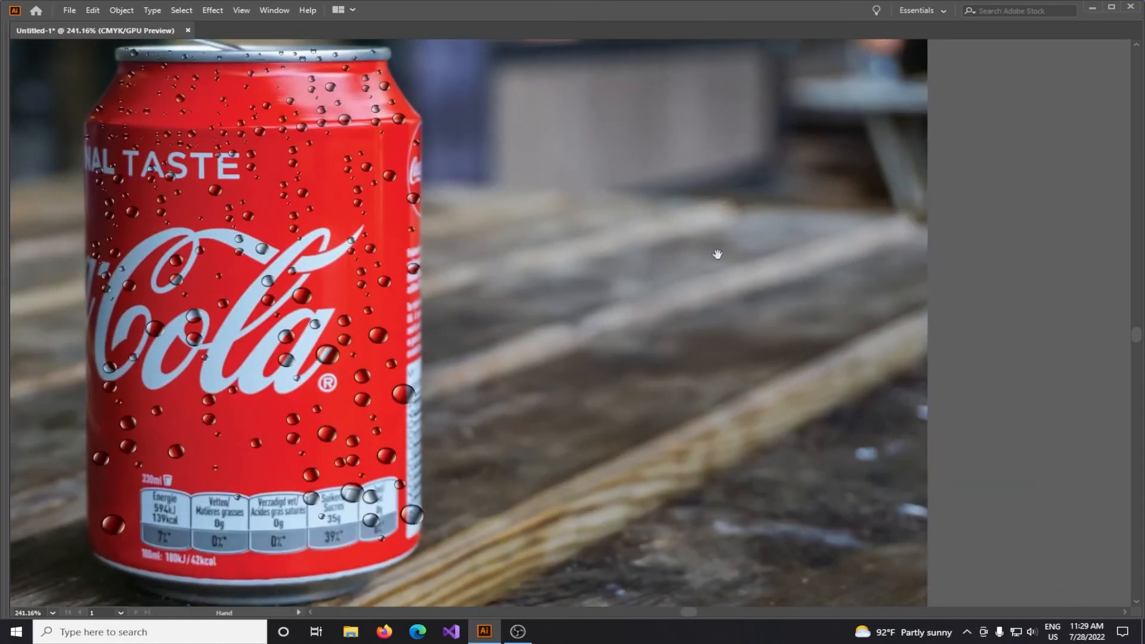
pyautogui.moveTo(698, 263); pyautogui.dragTo(516, 541)
pyautogui.moveTo(609, 402); pyautogui.dragTo(587, 401)
pyautogui.hscroll(5, 436, 324)
pyautogui.moveTo(529, 277); pyautogui.dragTo(700, 360)
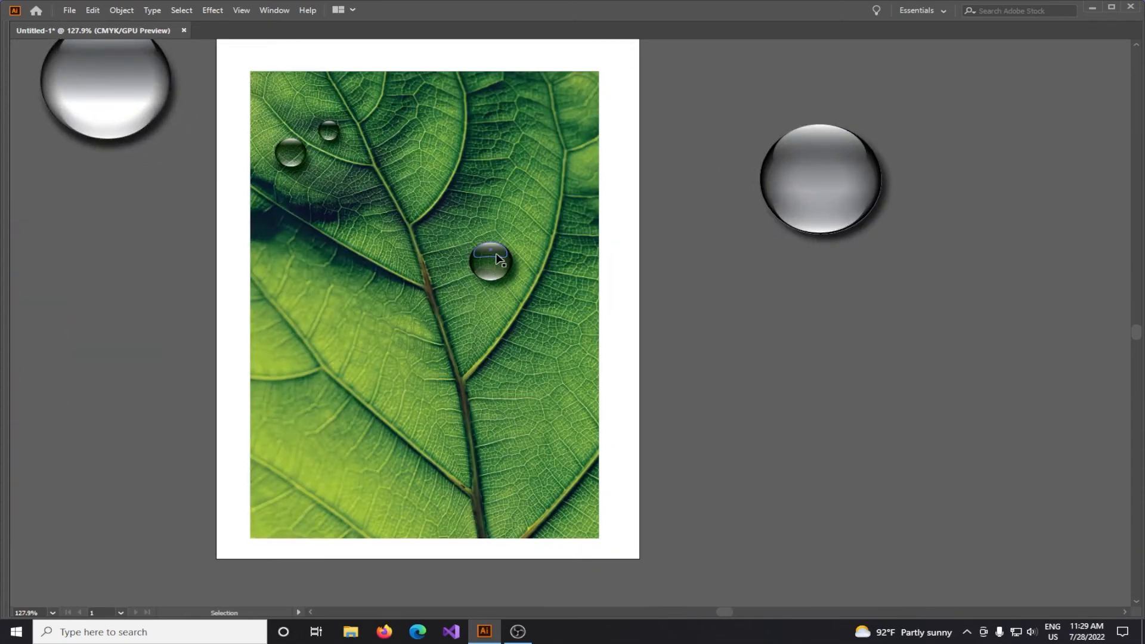
# Step: Move the small droplet slightly up on the leaf and try scaling it down further without expanding it
pyautogui.moveTo(511, 266); pyautogui.dragTo(515, 256)
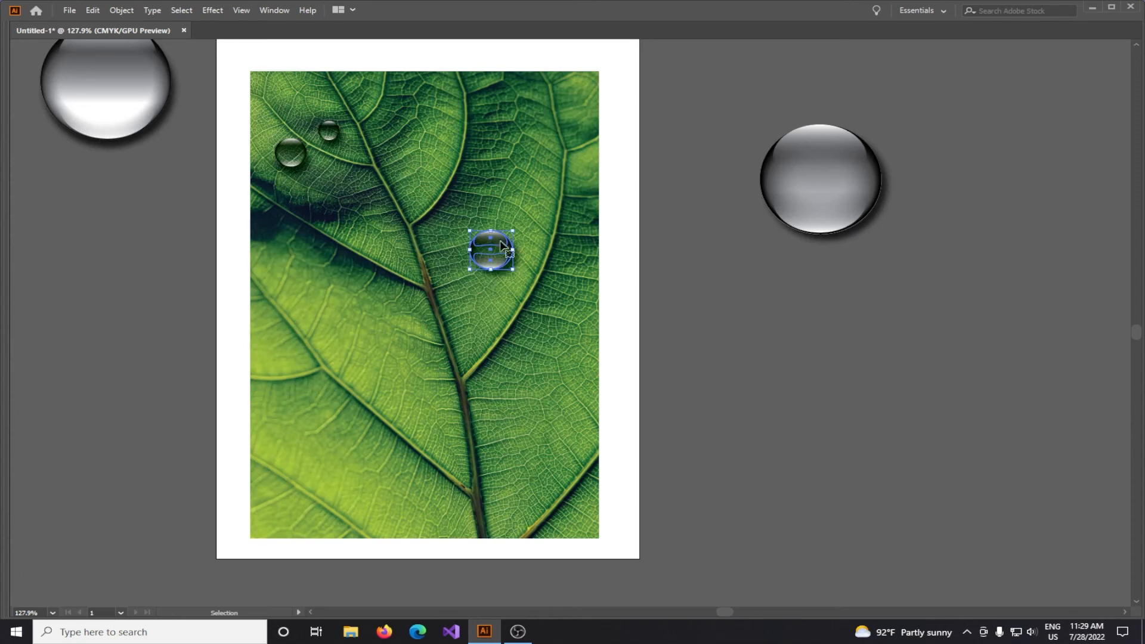
pyautogui.keyDown('alt'); pyautogui.scroll(3, 516, 257); pyautogui.keyUp('alt')
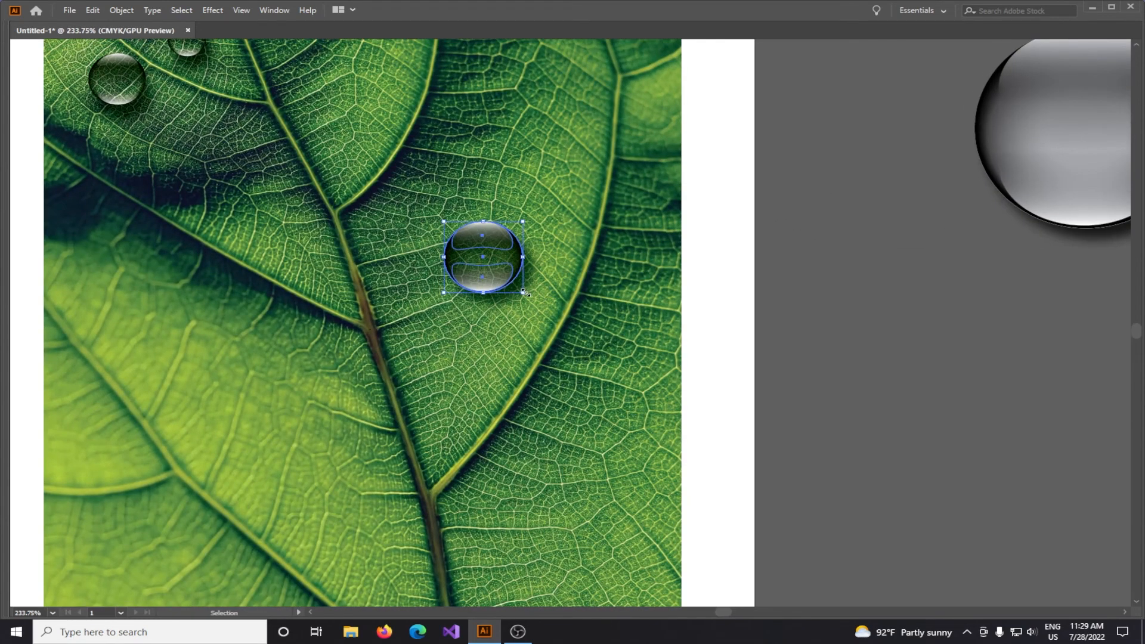
pyautogui.moveTo(522, 293); pyautogui.dragTo(489, 267)
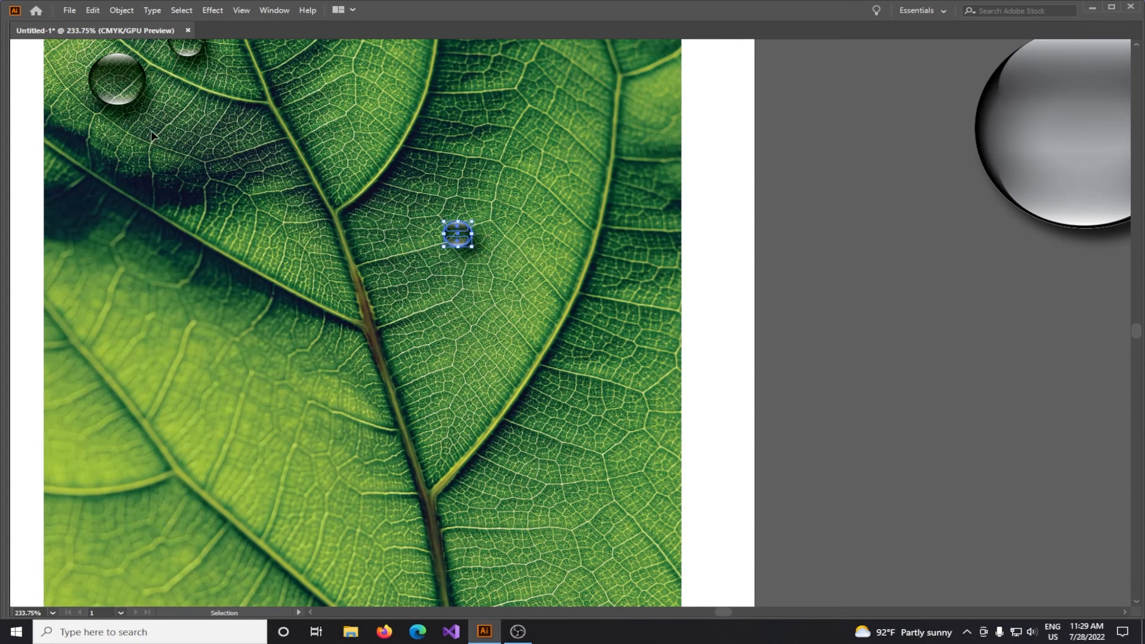
pyautogui.moveTo(464, 251); pyautogui.dragTo(379, 344)
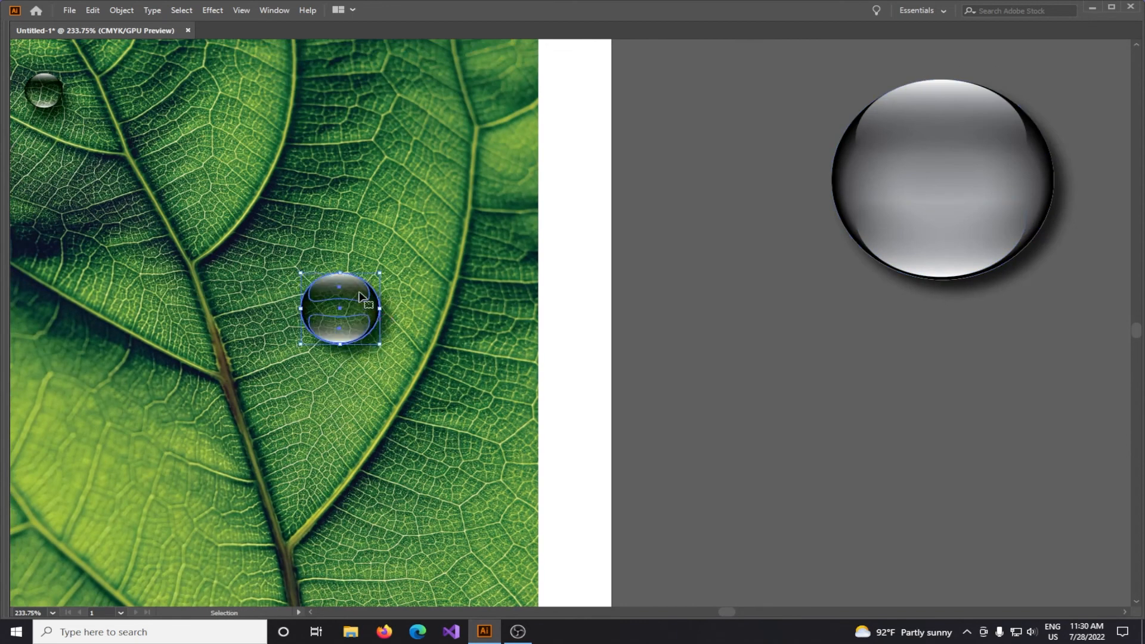
# Step: Expand the appearance of the leaf droplet group and scale it down proportionally to a tiny droplet
pyautogui.click(681, 313)
pyautogui.click(352, 285)
pyautogui.click(119, 11)
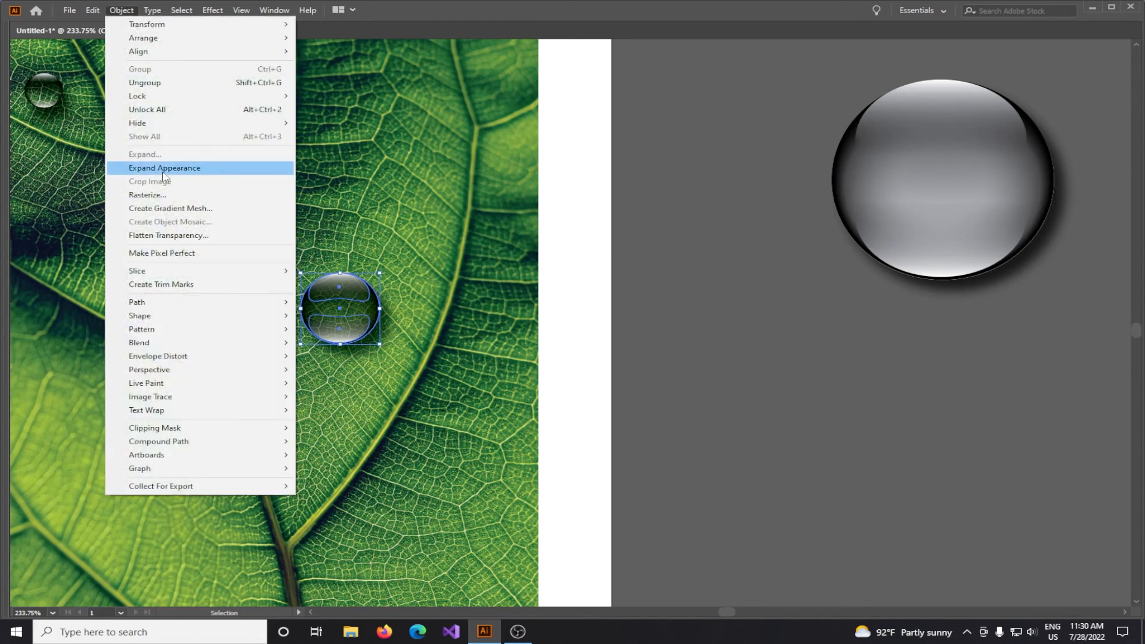
pyautogui.click(180, 169)
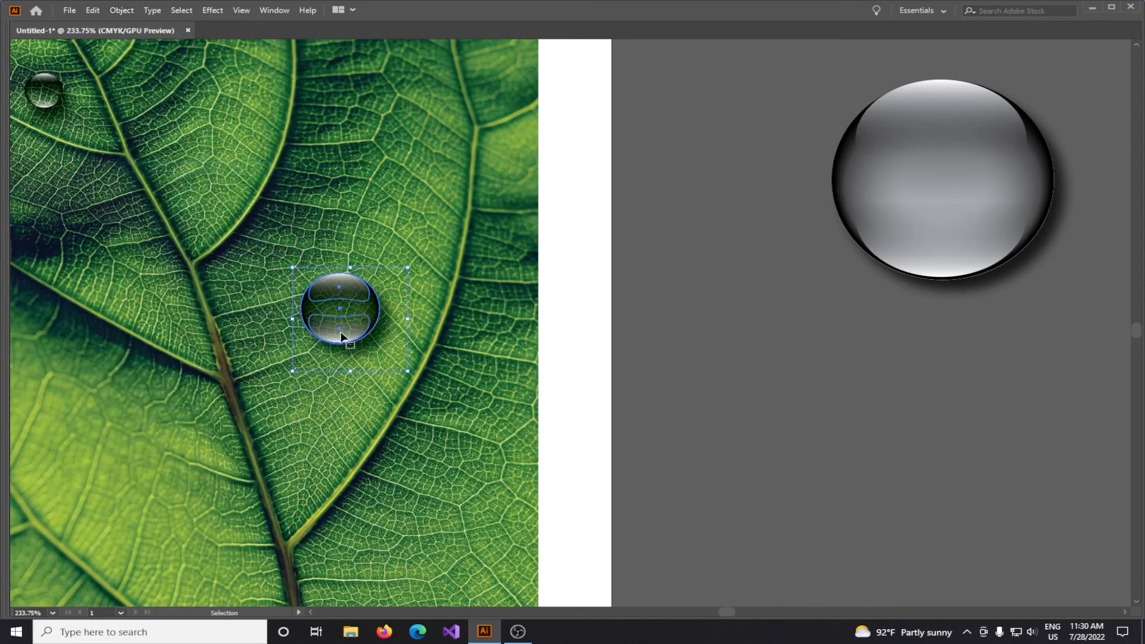
pyautogui.moveTo(408, 372); pyautogui.dragTo(316, 296)
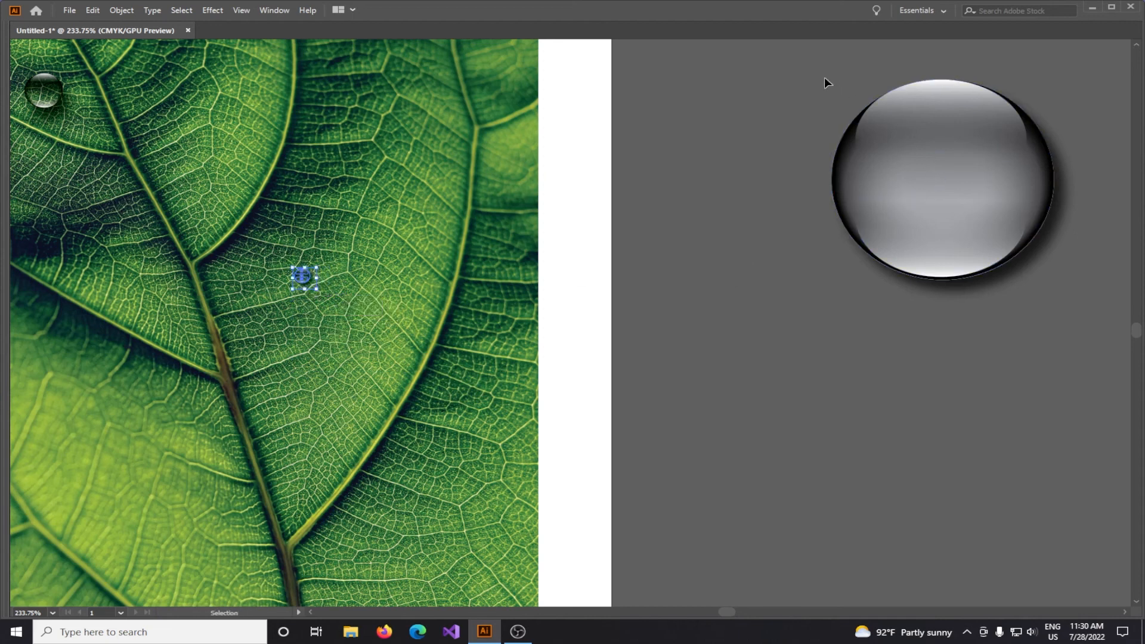
# Step: Place a copy of the unexpanded large droplet on the leaf and scale it down to match the tiny expanded droplet
pyautogui.click(994, 193)
pyautogui.moveTo(995, 193); pyautogui.dragTo(742, 249)
pyautogui.press('v')
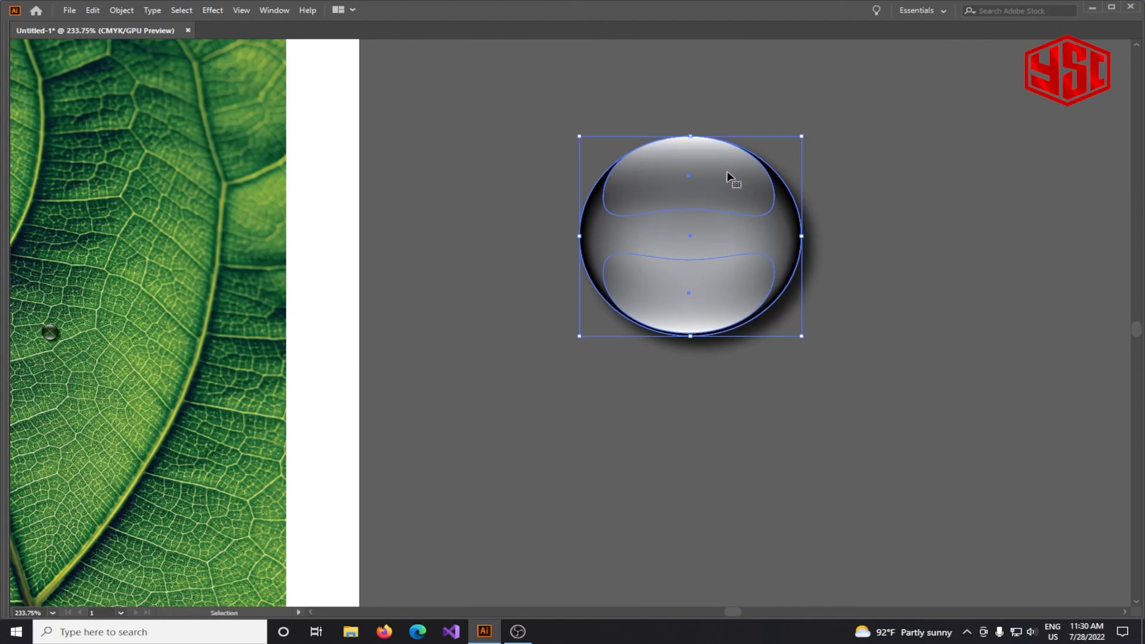
pyautogui.moveTo(728, 173); pyautogui.dragTo(189, 418)
pyautogui.moveTo(353, 291); pyautogui.dragTo(675, 101)
pyautogui.moveTo(584, 394); pyautogui.dragTo(594, 353)
pyautogui.press('z')
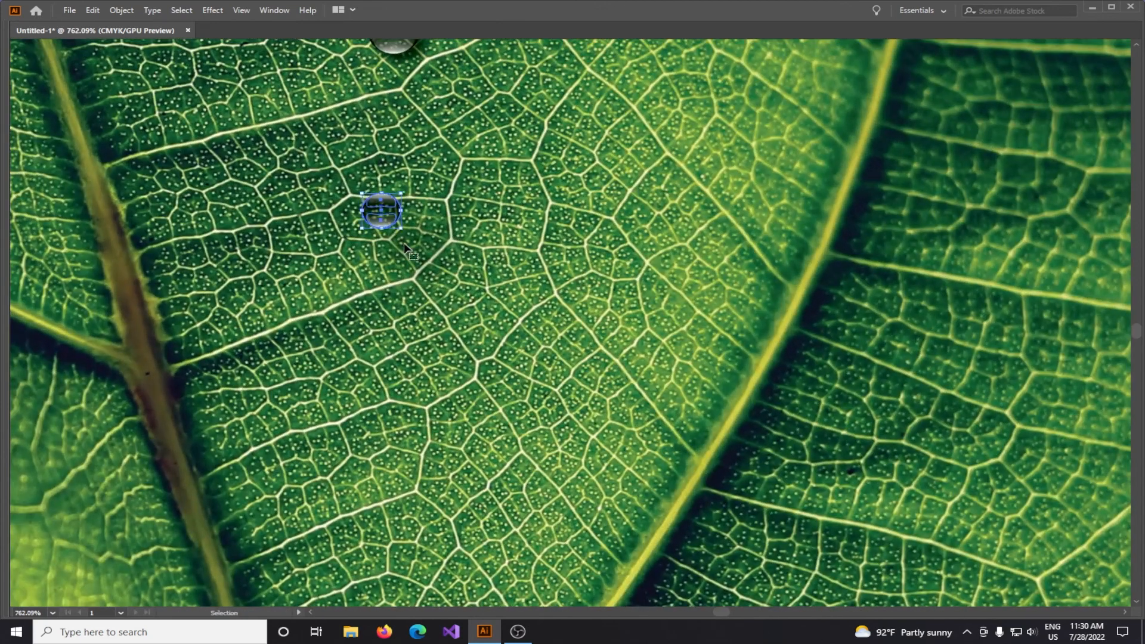
# Step: Compare the shadows of the two tiny droplets and delete the unexpanded copy
pyautogui.scroll(3, 470, 398)
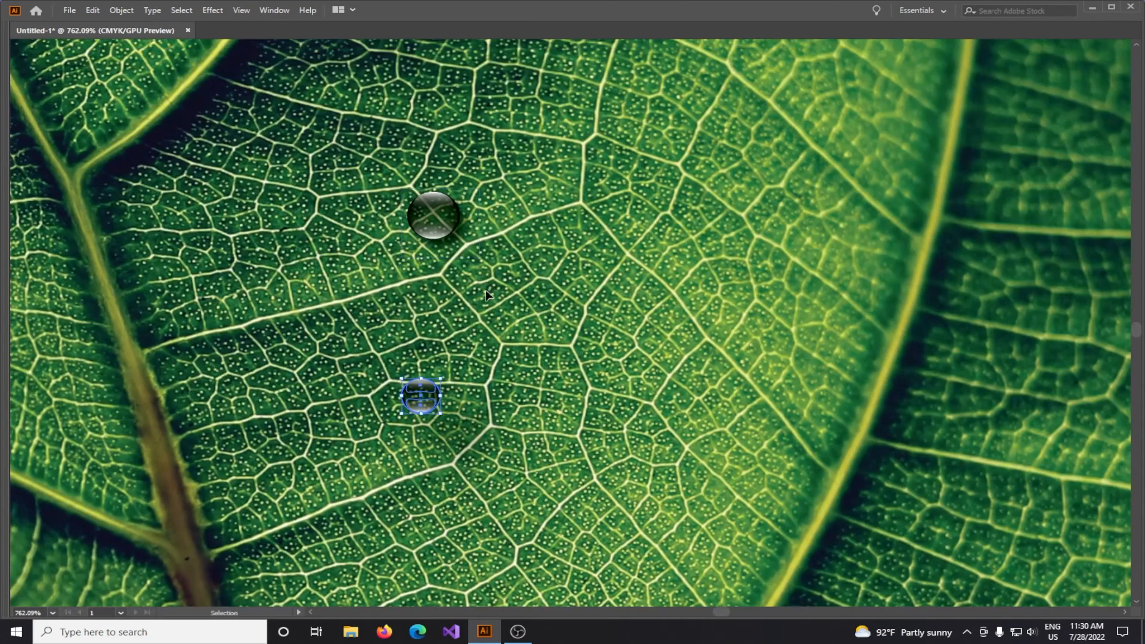
pyautogui.keyDown('alt'); pyautogui.click(604, 427); pyautogui.keyUp('alt')
pyautogui.scroll(-3, 603, 428)
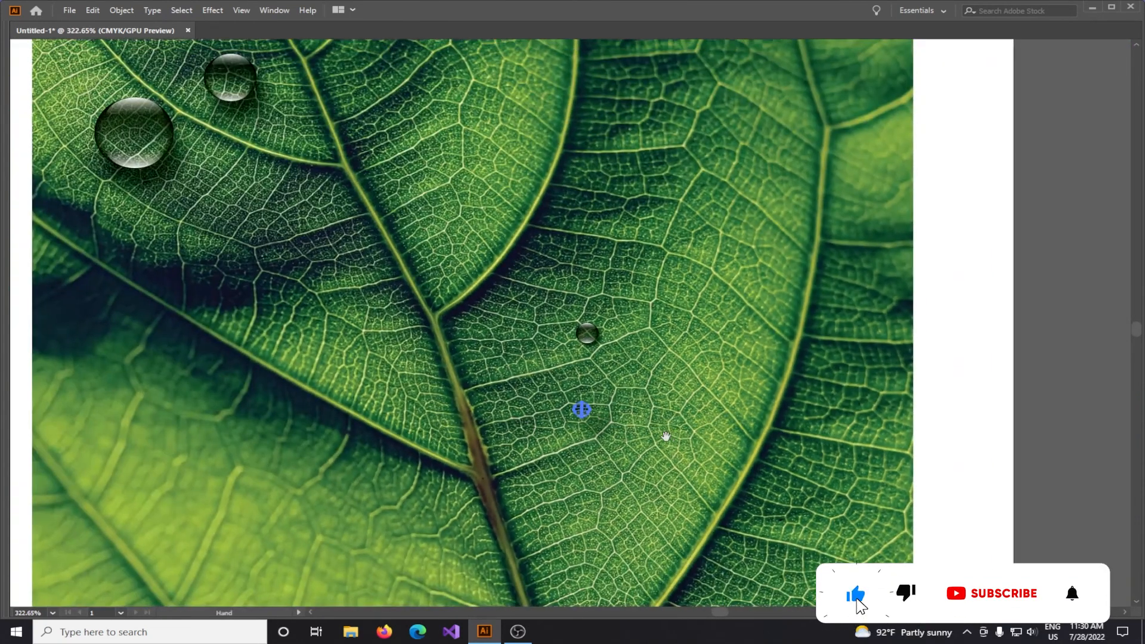
pyautogui.press('v')
pyautogui.press('Delete')
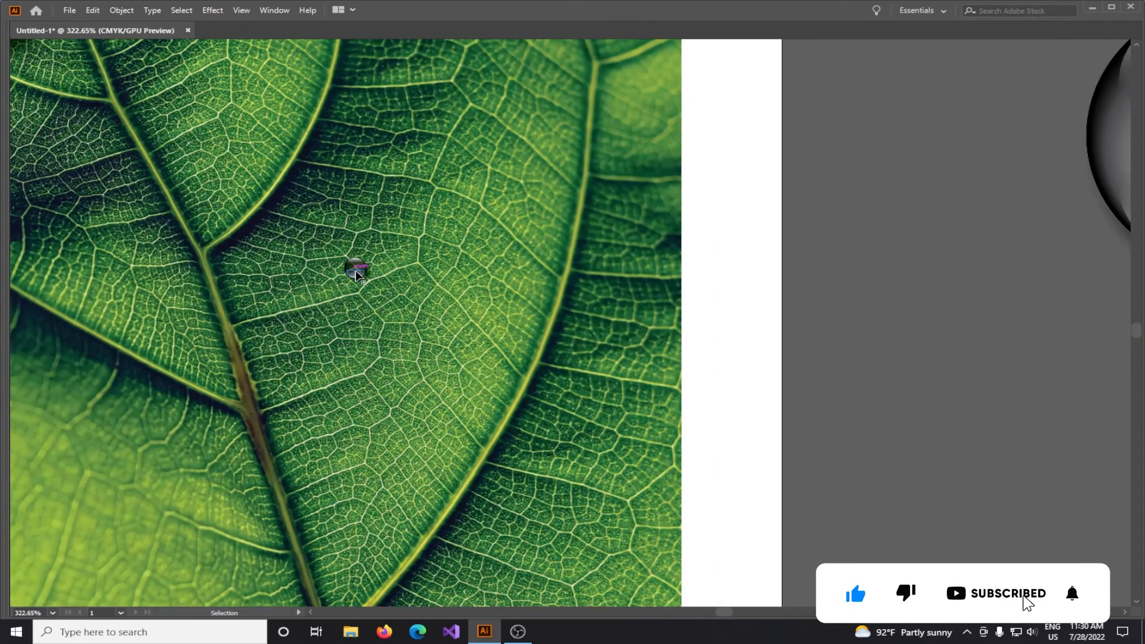
# Step: Arrange two tiny droplets of different sizes around the larger droplets on the leaf's upper-left area, moving the smallest close between them
pyautogui.click(371, 283)
pyautogui.moveTo(371, 284); pyautogui.dragTo(368, 280)
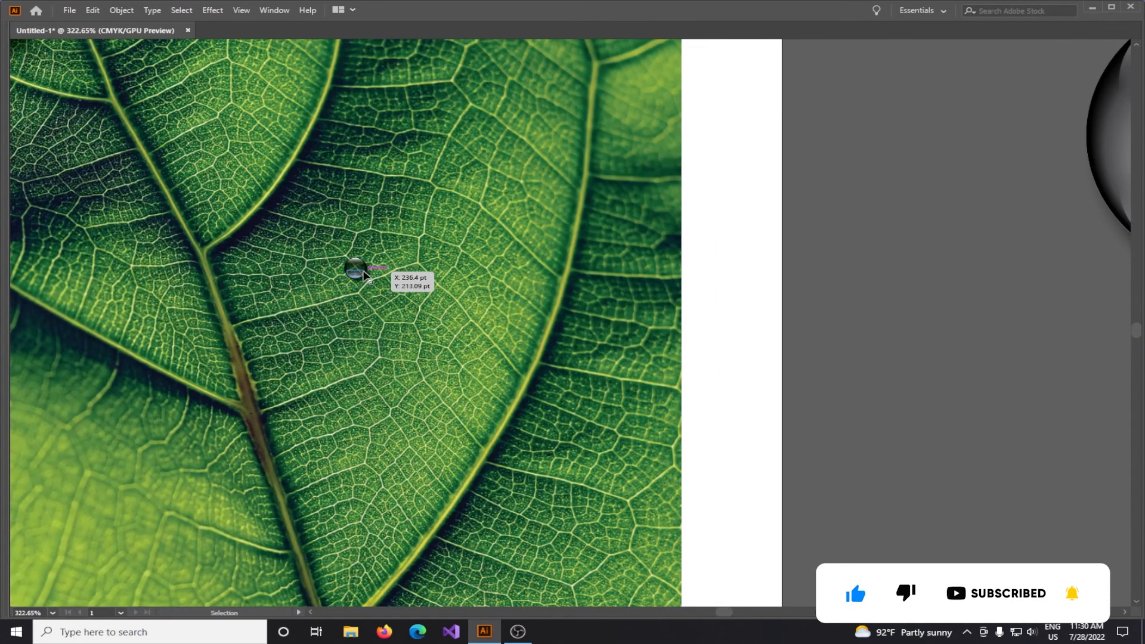
pyautogui.scroll(-4, 471, 309)
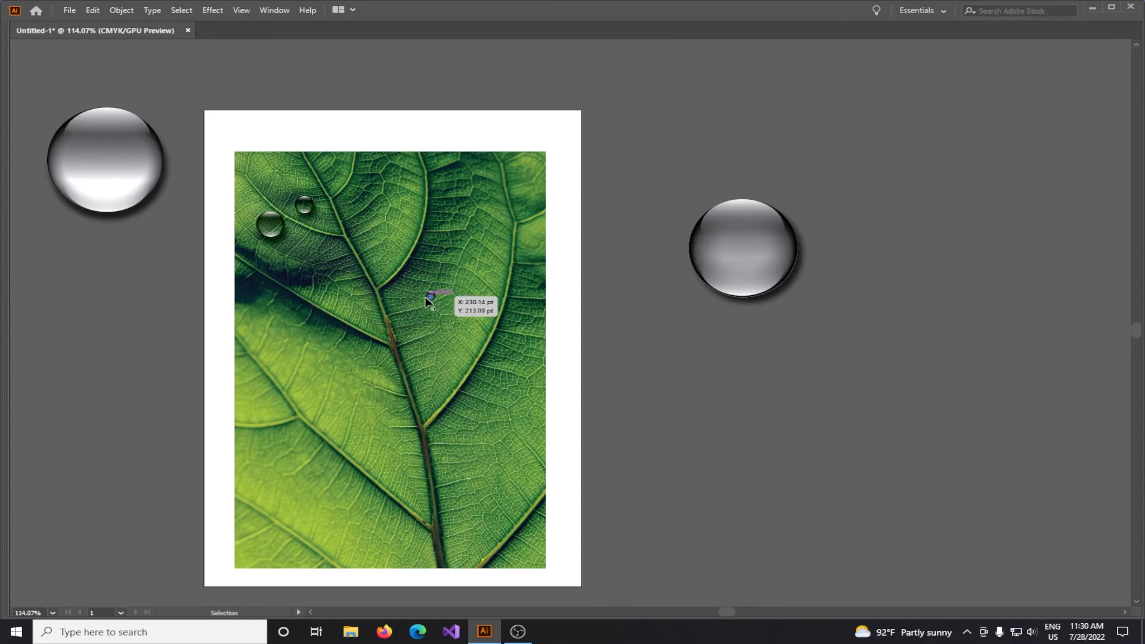
pyautogui.scroll(3, 435, 298)
pyautogui.moveTo(494, 321); pyautogui.dragTo(494, 276)
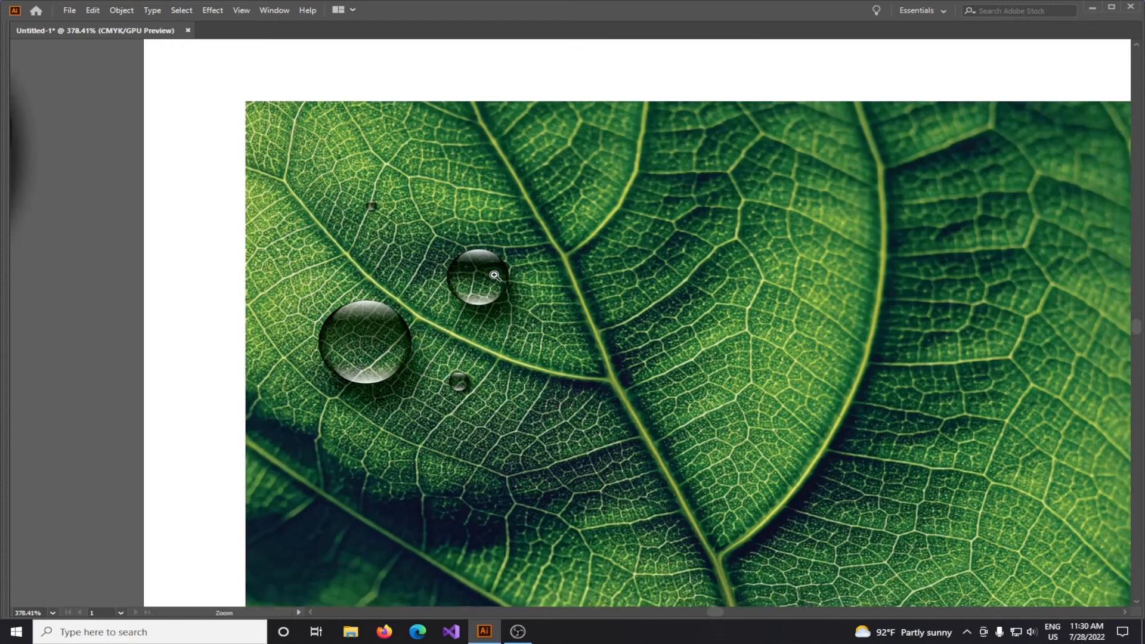
pyautogui.moveTo(372, 209); pyautogui.dragTo(411, 268)
# Step: Examine the droplet arrangement on the whole leaf and close up, comparing the highlights and shadows of the large and tiny droplets
pyautogui.scroll(-5, 605, 367)
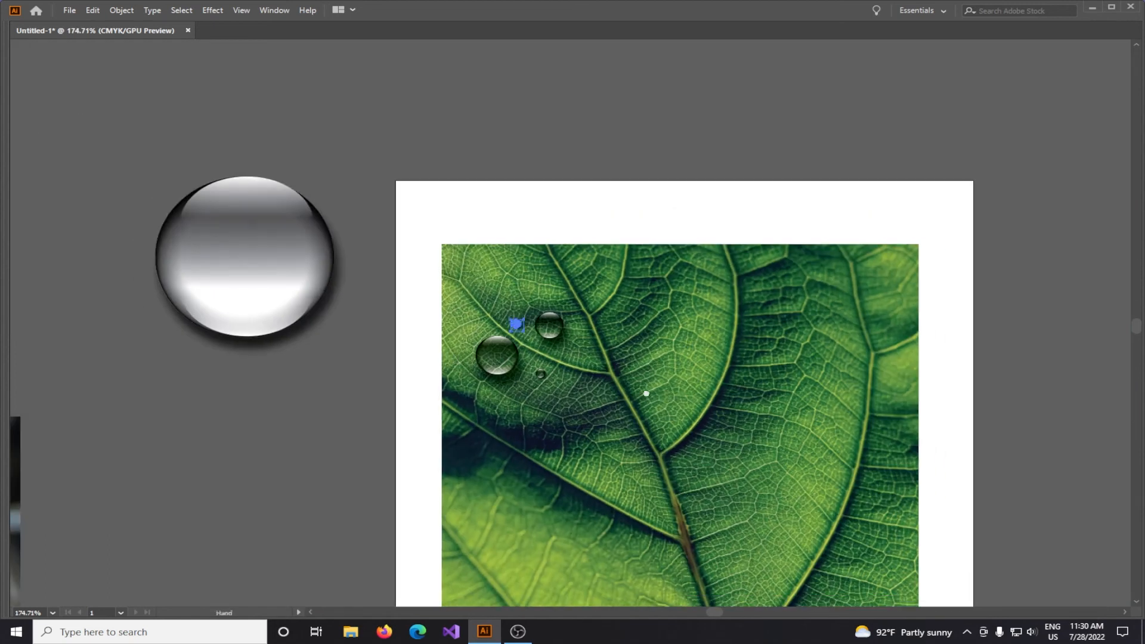
pyautogui.scroll(-3, 663, 397)
pyautogui.scroll(-2, 582, 288)
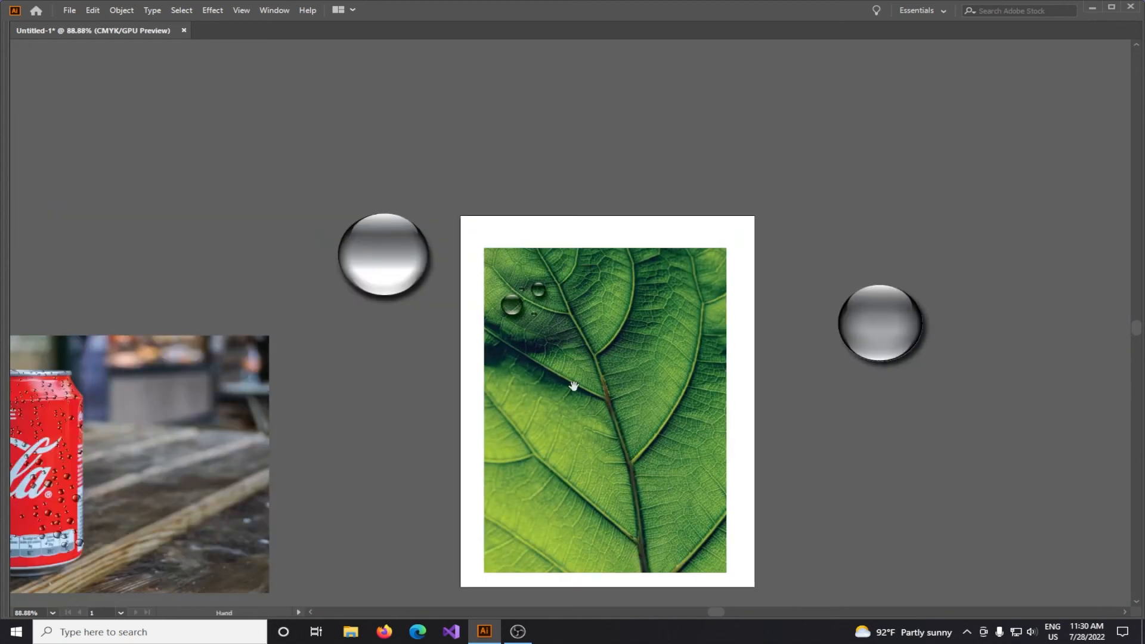
pyautogui.scroll(-2, 569, 368)
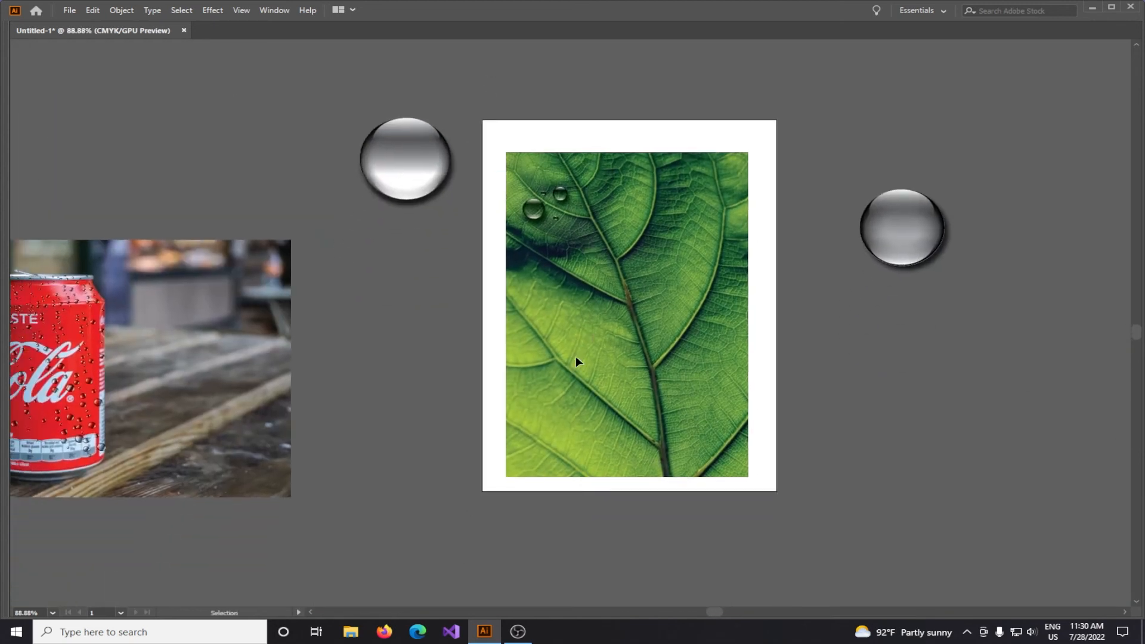
pyautogui.hscroll(-3, 639, 197)
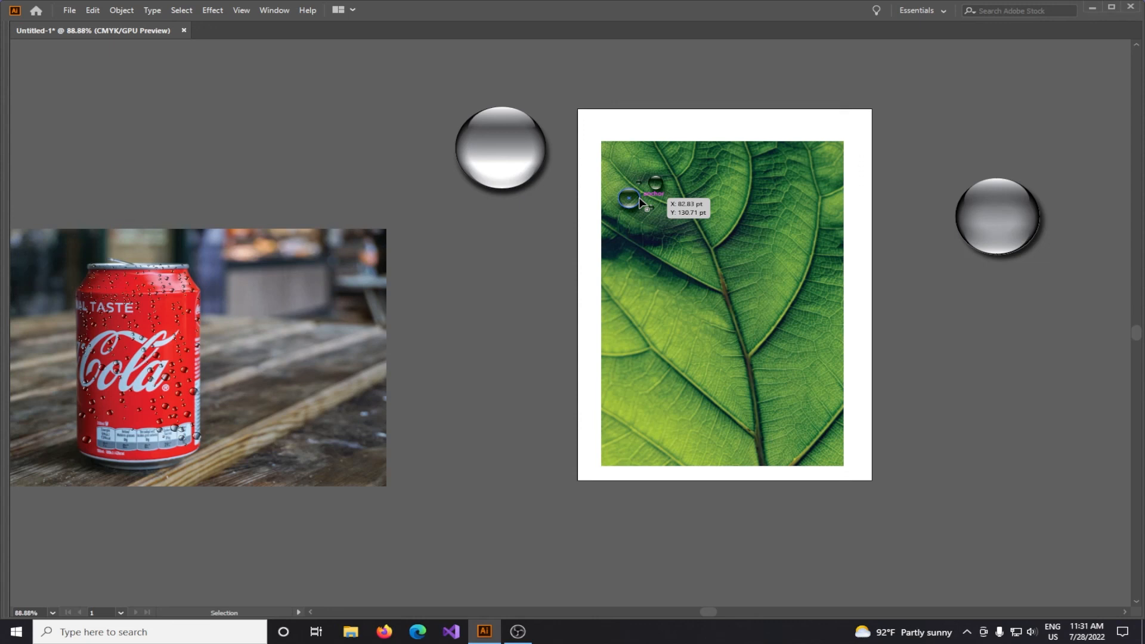
pyautogui.press('z')
pyautogui.moveTo(649, 186); pyautogui.dragTo(909, 343)
pyautogui.moveTo(661, 272); pyautogui.dragTo(831, 364)
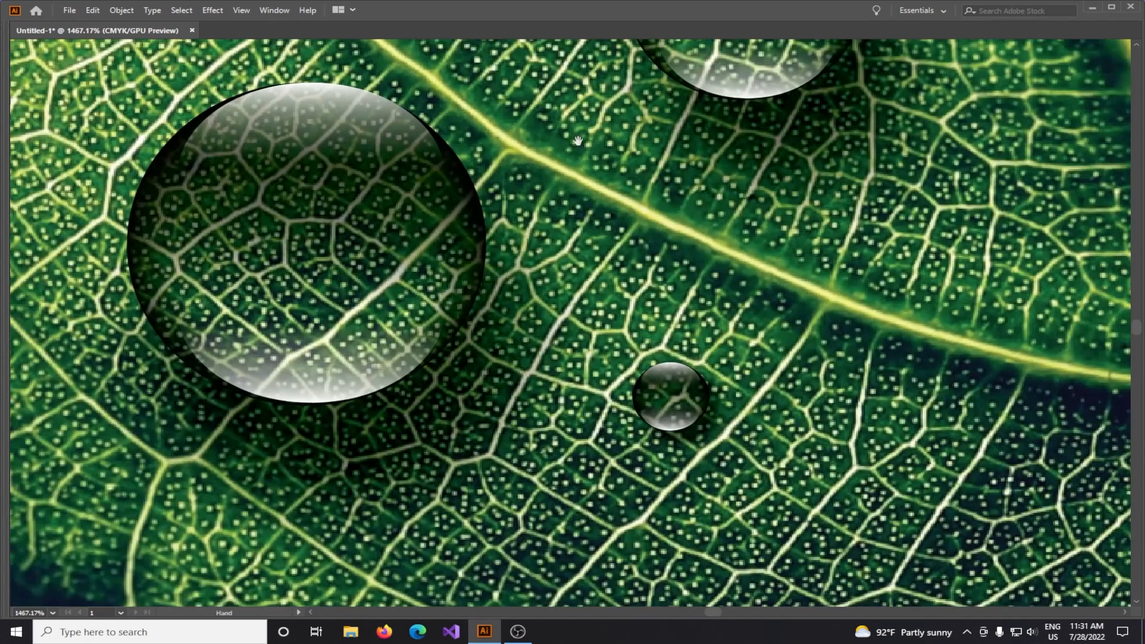
pyautogui.moveTo(578, 141); pyautogui.dragTo(584, 334)
pyautogui.moveTo(476, 169); pyautogui.dragTo(583, 231)
pyautogui.moveTo(927, 317); pyautogui.dragTo(708, 325)
pyautogui.moveTo(885, 363); pyautogui.dragTo(602, 243)
pyautogui.press('v')
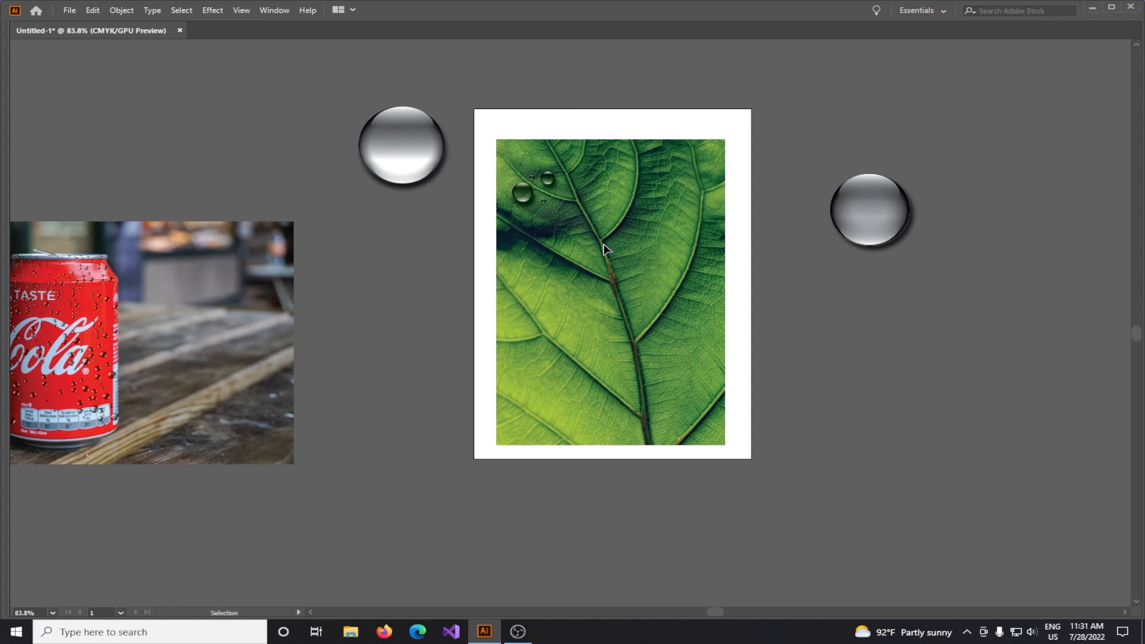
pyautogui.scroll(3, 604, 249)
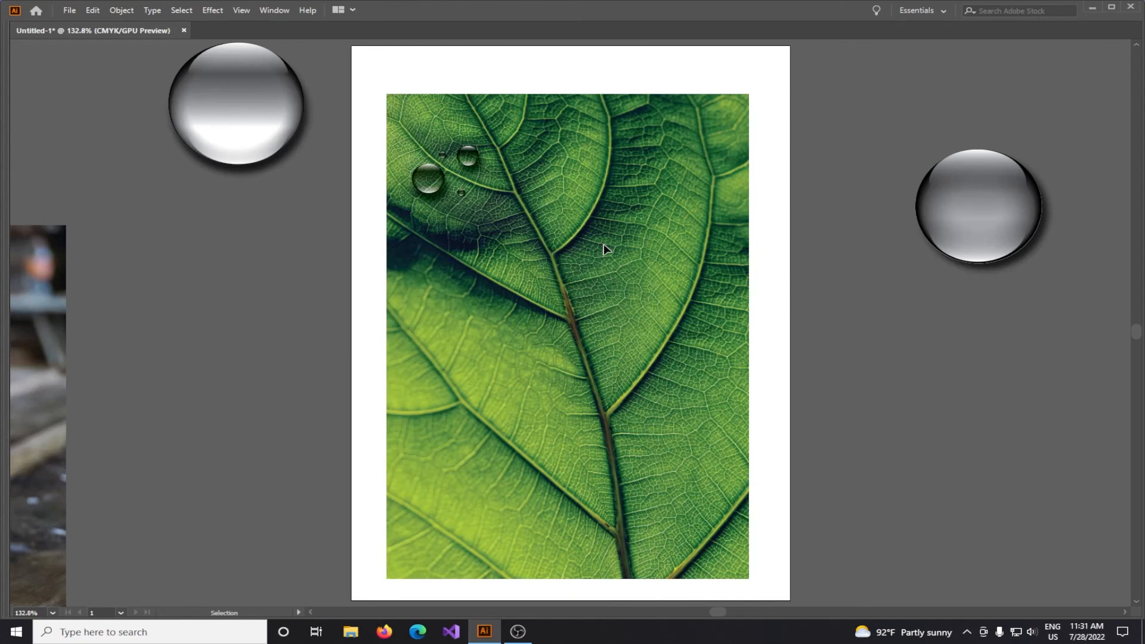